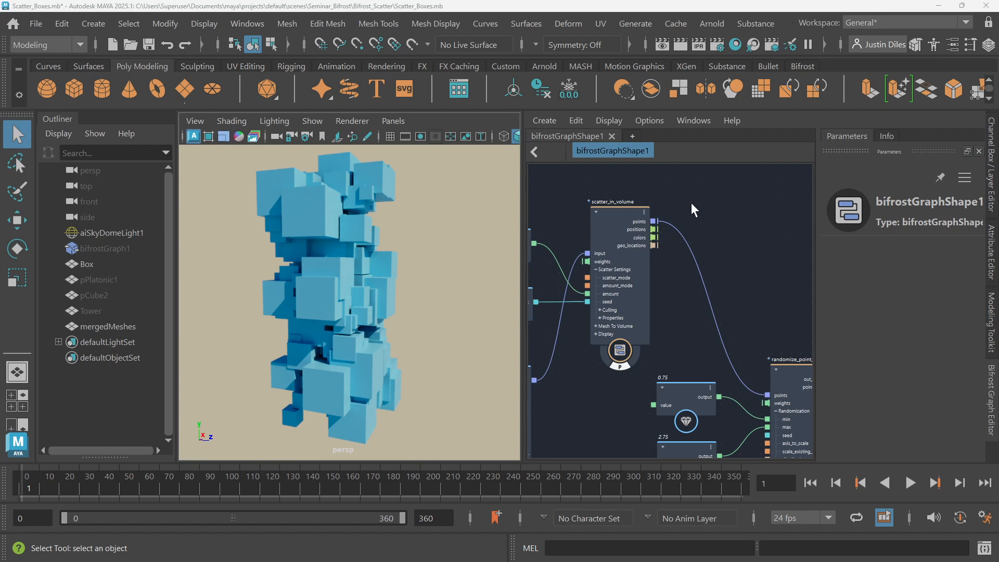
{"action": "key", "text": "Tab"}
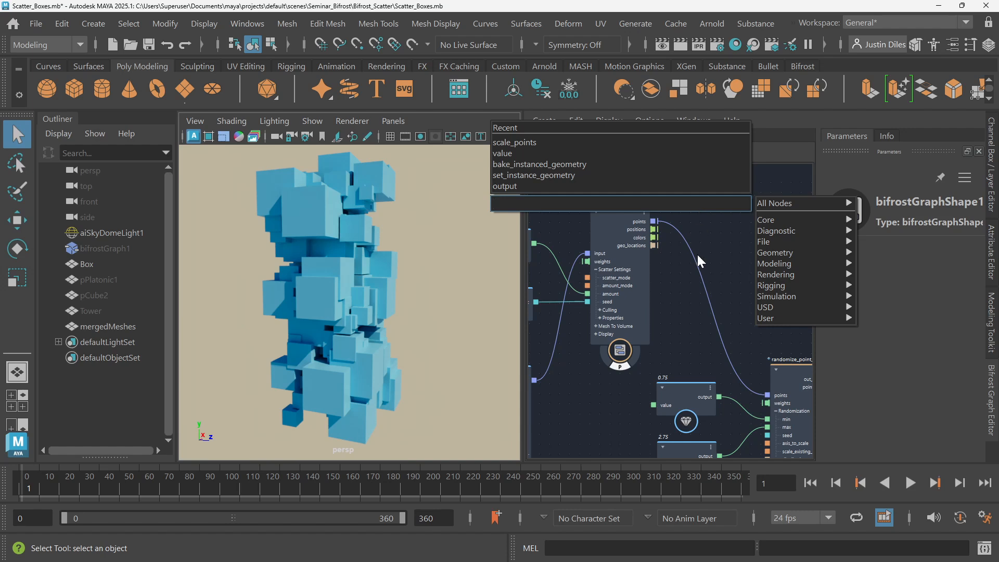
{"action": "key", "text": "Escape"}
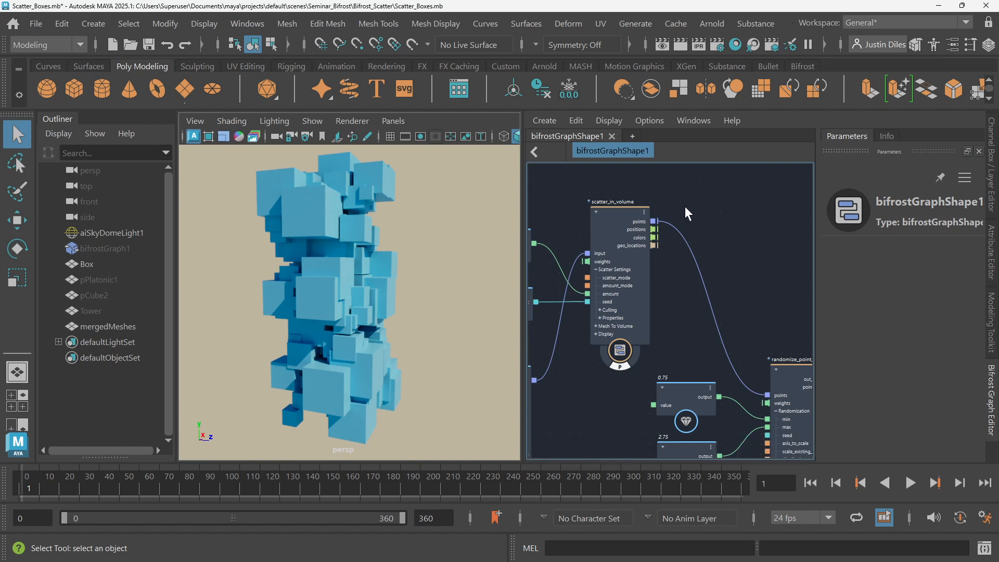
- Start a new, empty scene without saving the changes to Scatter_Boxes.mb
{"action": "left_click", "coordinate": [38, 25]}
{"action": "left_click", "coordinate": [78, 43]}
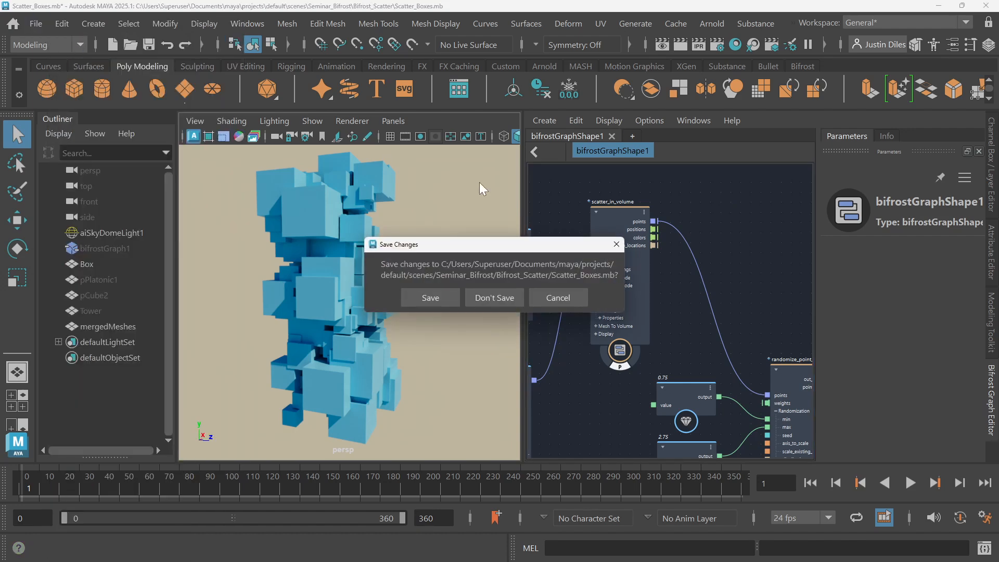
{"action": "left_click", "coordinate": [512, 296]}
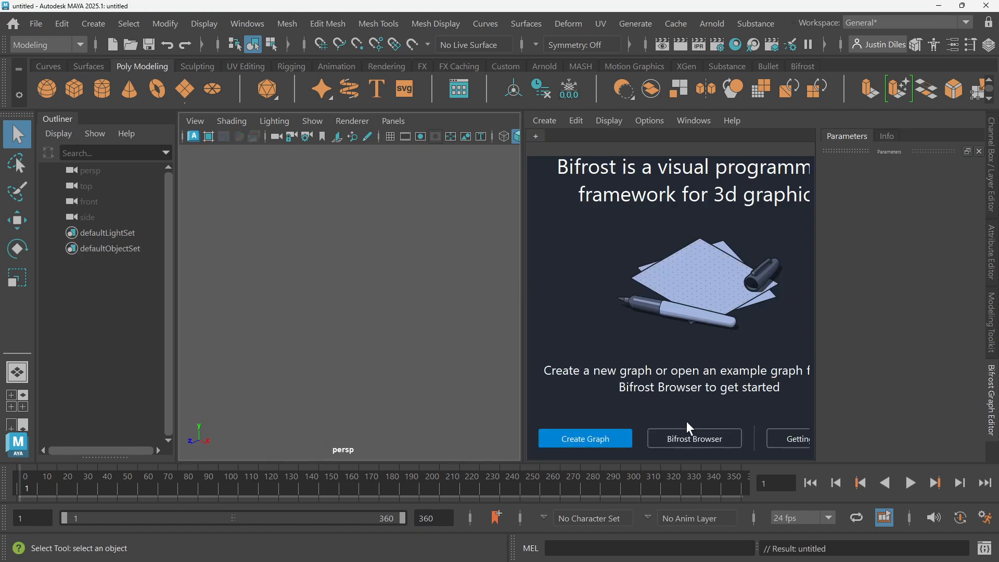
- Import the scatter_in_volume example from the Scatter Pack category of the Bifrost Browser, and close the browser
{"action": "left_click", "coordinate": [700, 437]}
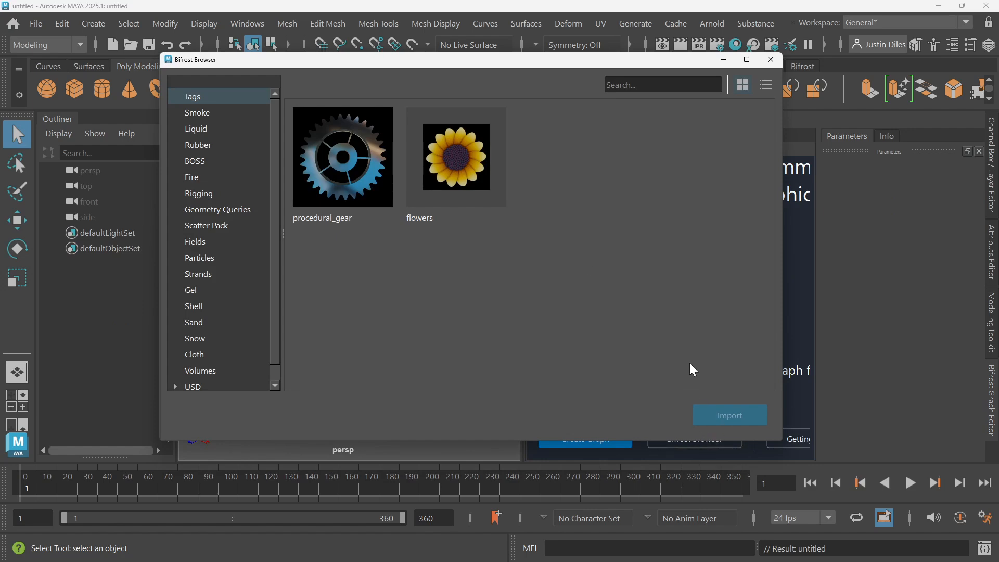
{"action": "left_click", "coordinate": [201, 227]}
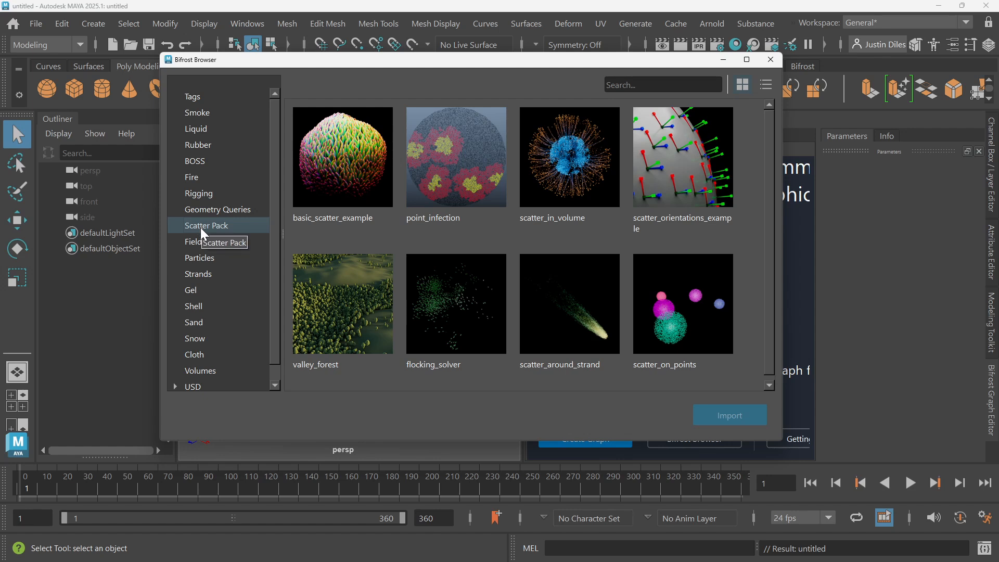
{"action": "left_click", "coordinate": [567, 164]}
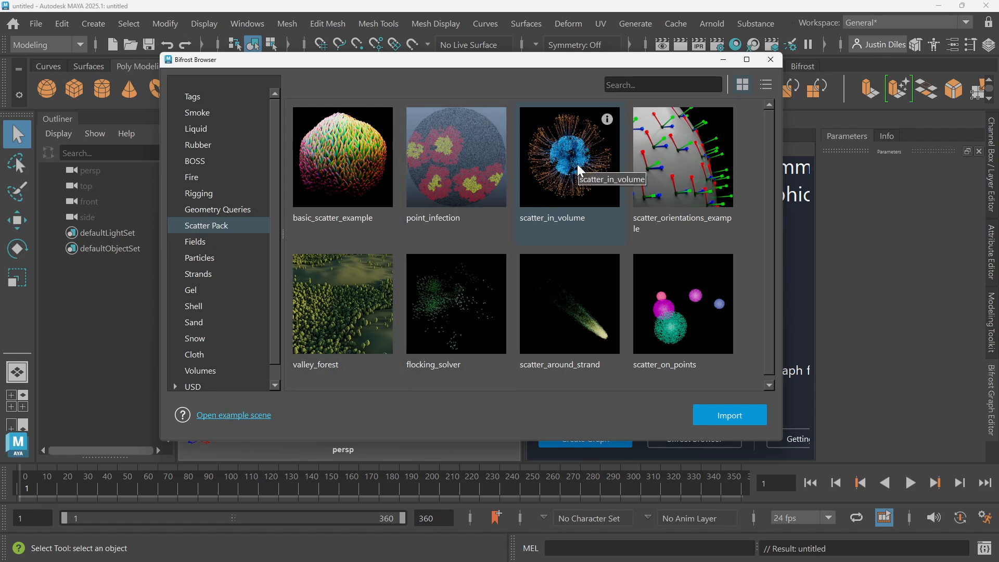
{"action": "left_click", "coordinate": [732, 412]}
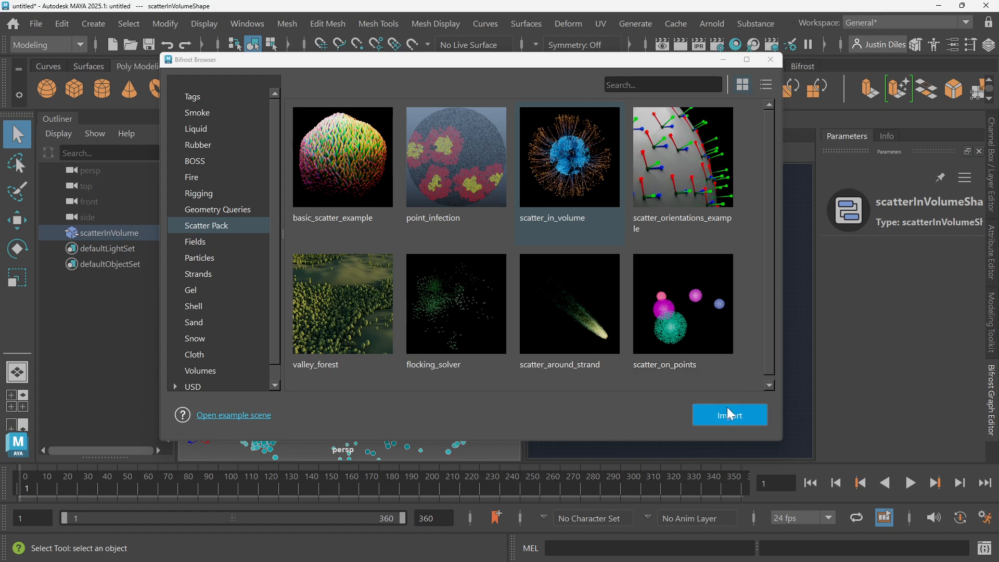
{"action": "left_click", "coordinate": [770, 59]}
- Examine the scattered point sphere and the mesh source, fractal noise and scatter_in_volume nodes that feed it
{"action": "middle_click_drag", "start_coordinate": [637, 235], "coordinate": [662, 233], "text": "alt"}
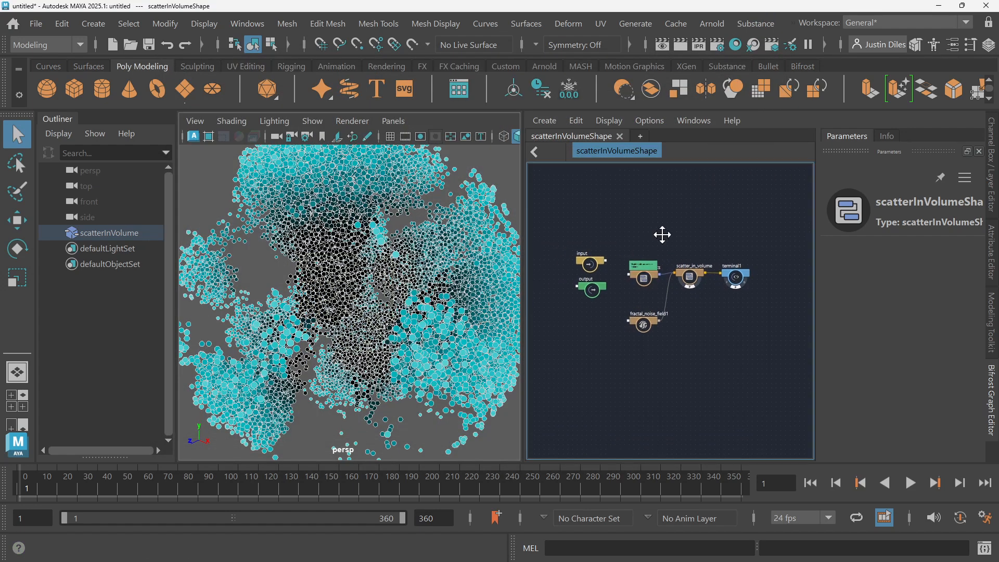
{"action": "left_click", "coordinate": [398, 252]}
{"action": "key", "text": "f"}
{"action": "left_click", "coordinate": [466, 222]}
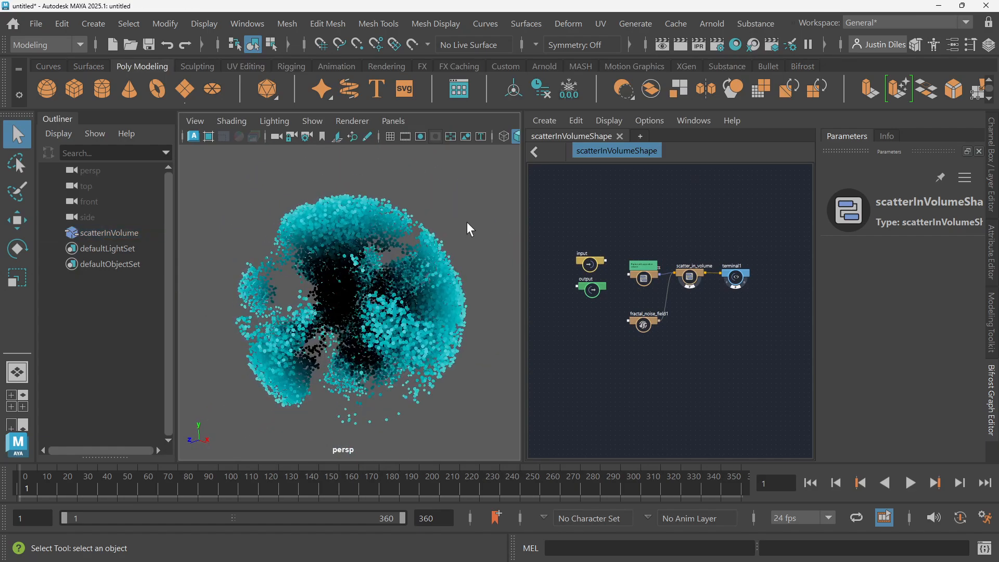
{"action": "scroll", "coordinate": [645, 270], "scroll_direction": "up", "scroll_amount": 5}
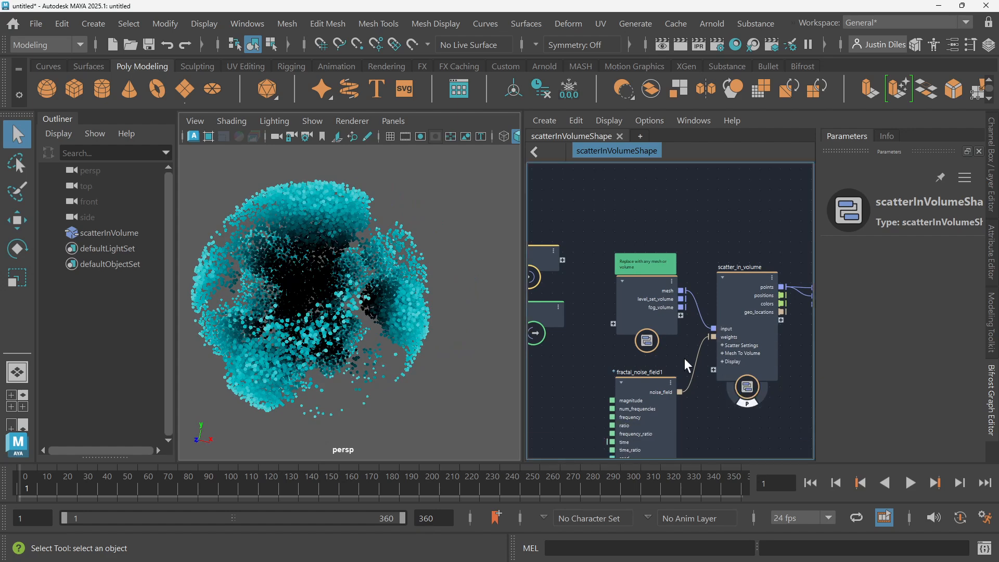
{"action": "right_click", "coordinate": [635, 357]}
{"action": "left_click", "coordinate": [585, 335]}
{"action": "scroll", "coordinate": [598, 346], "scroll_direction": "down", "scroll_amount": 2}
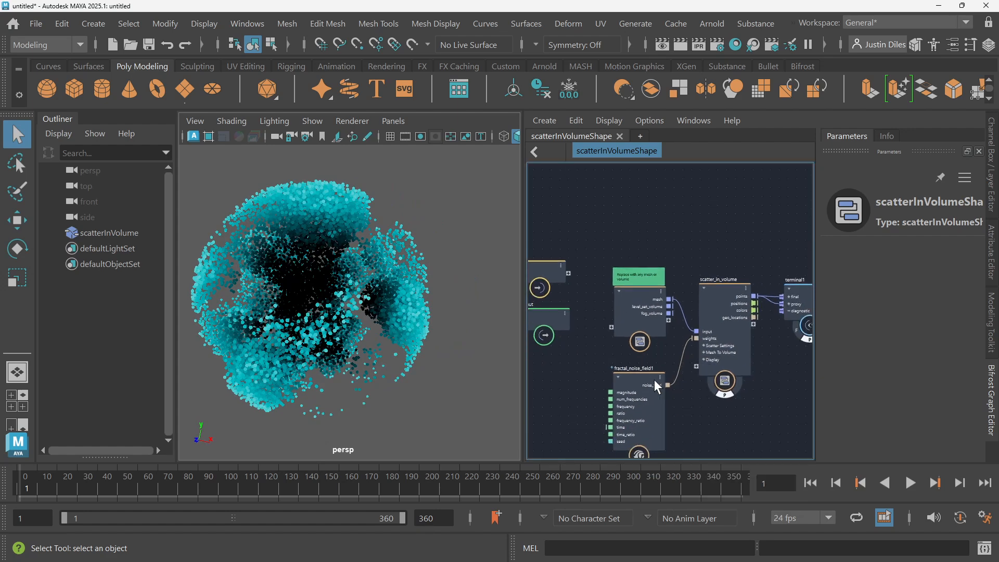
{"action": "scroll", "coordinate": [659, 395], "scroll_direction": "up", "scroll_amount": 5}
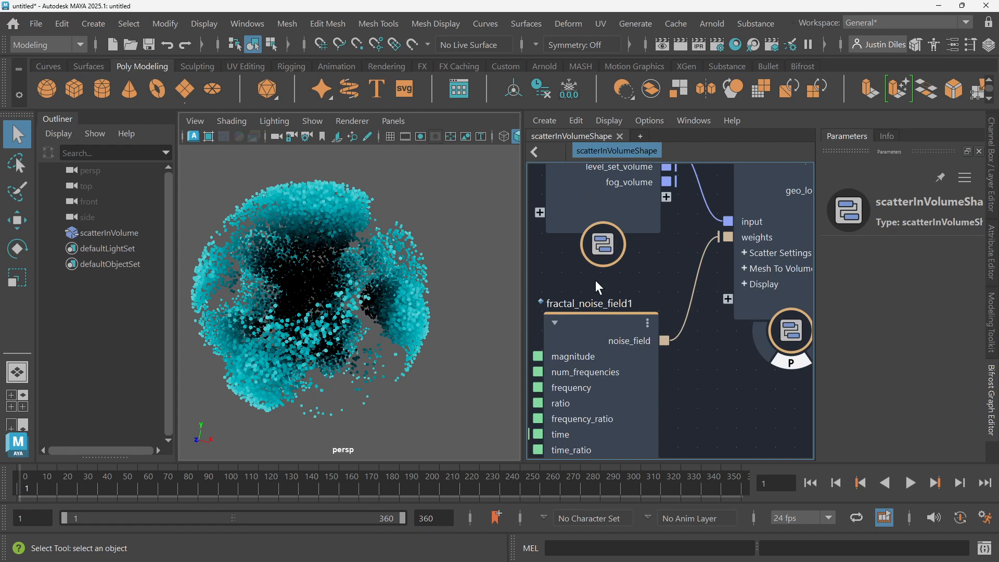
{"action": "scroll", "coordinate": [599, 280], "scroll_direction": "down", "scroll_amount": 6}
{"action": "middle_click_drag", "start_coordinate": [608, 279], "coordinate": [627, 300]}
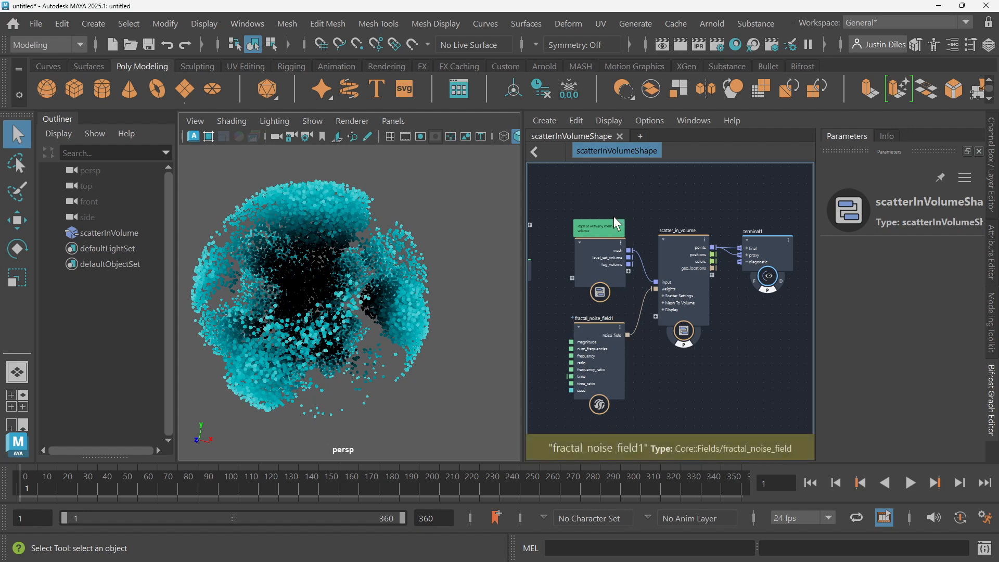
- Delete the unconnected input node and move the output node directly below terminal1
{"action": "middle_click_drag", "start_coordinate": [645, 198], "coordinate": [699, 199]}
{"action": "left_click", "coordinate": [567, 220]}
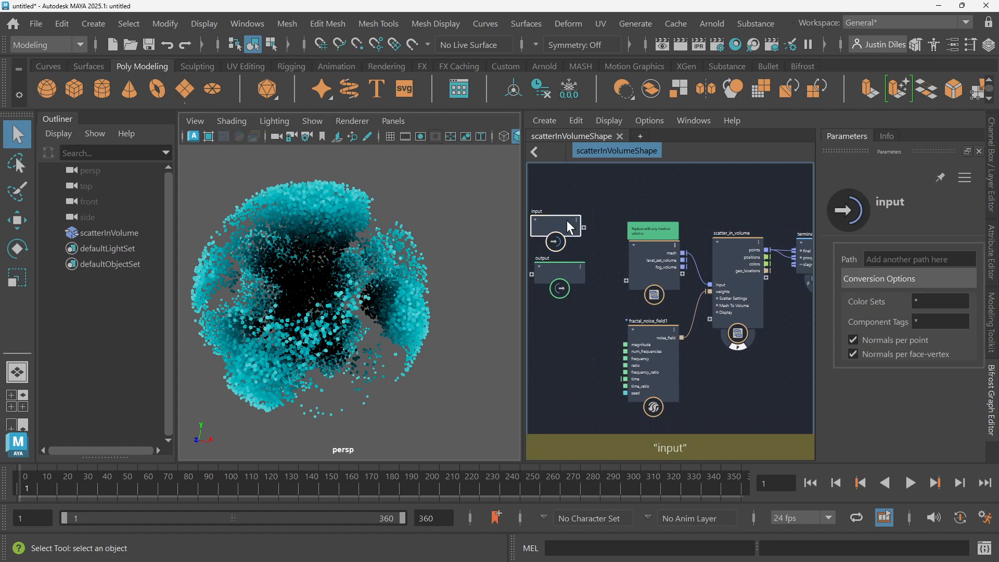
{"action": "key", "text": "Delete"}
{"action": "scroll", "coordinate": [573, 277], "scroll_direction": "down", "scroll_amount": 4}
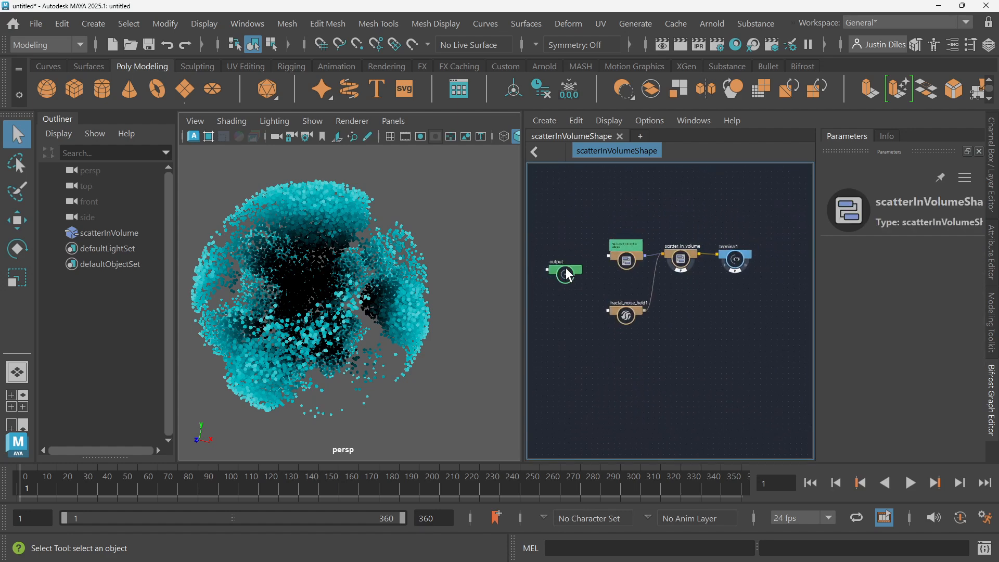
{"action": "left_click", "coordinate": [565, 270]}
{"action": "left_click_drag", "start_coordinate": [567, 274], "coordinate": [732, 292]}
{"action": "scroll", "coordinate": [673, 289], "scroll_direction": "up", "scroll_amount": 2}
{"action": "middle_click_drag", "start_coordinate": [579, 206], "coordinate": [619, 211], "text": "alt"}
- Remove the noise_field connection to the scatter_in_volume weights, move fractal_noise_field1 lower, and inspect the evenly filled sphere
{"action": "scroll", "coordinate": [660, 228], "scroll_direction": "up", "scroll_amount": 2}
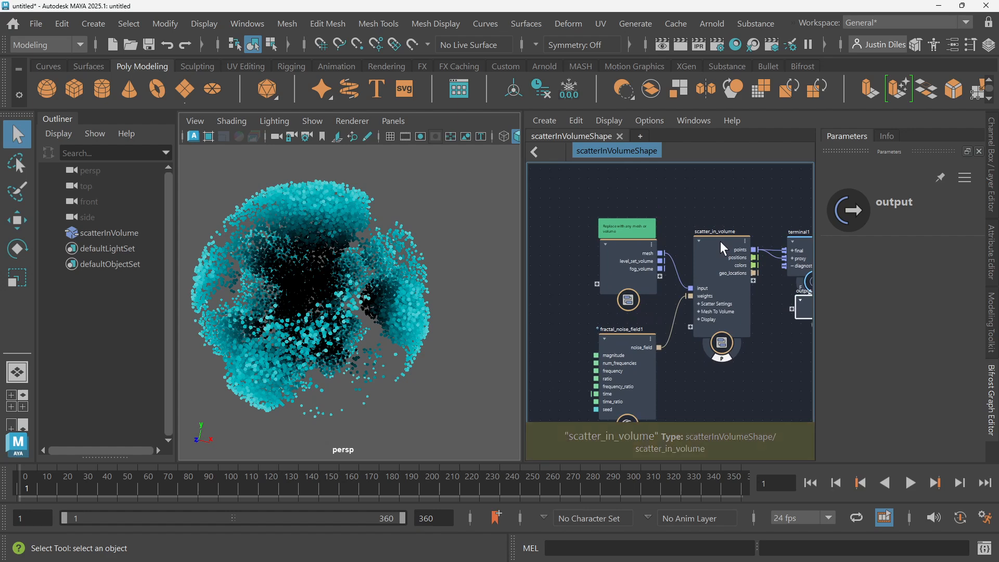
{"action": "scroll", "coordinate": [671, 312], "scroll_direction": "up", "scroll_amount": 2}
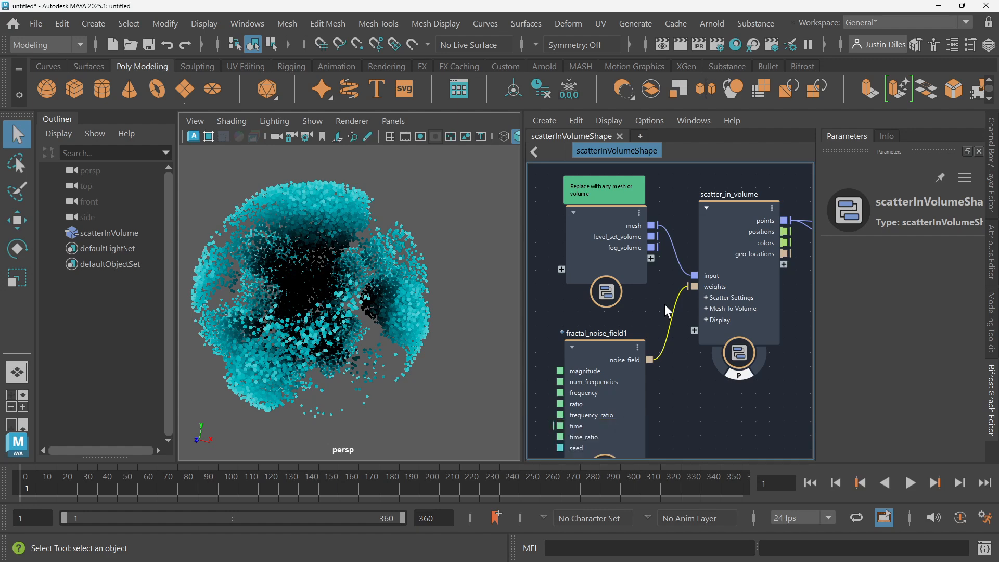
{"action": "key", "text": "Delete"}
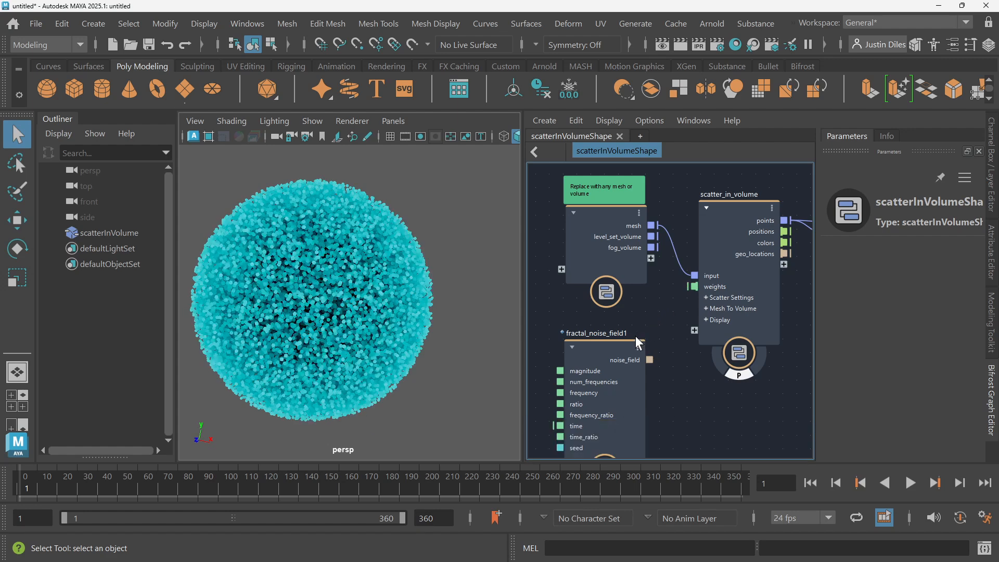
{"action": "left_click_drag", "start_coordinate": [614, 348], "coordinate": [612, 379]}
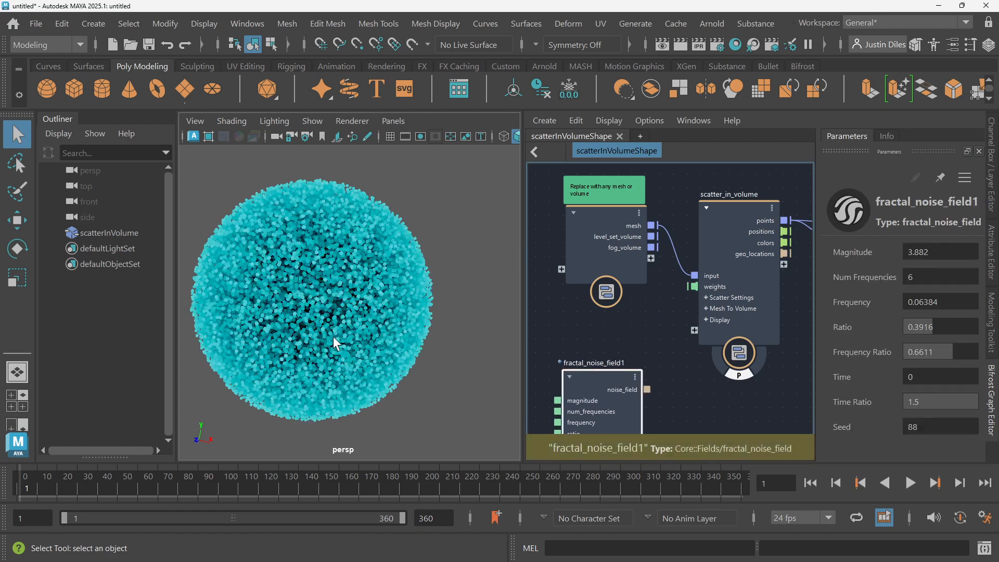
{"action": "left_click_drag", "start_coordinate": [415, 301], "coordinate": [322, 382], "text": "alt"}
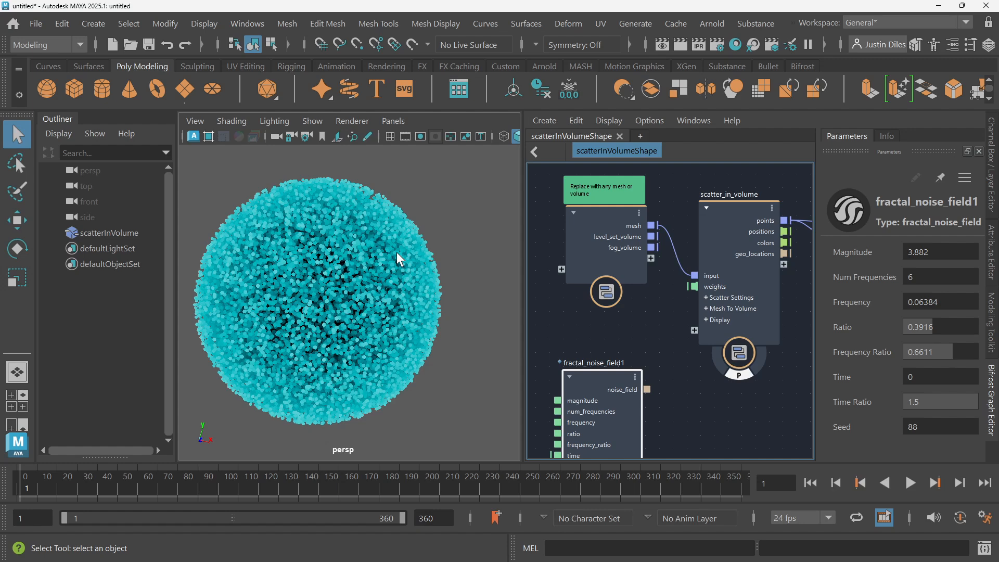
{"action": "scroll", "coordinate": [397, 251], "scroll_direction": "down", "scroll_amount": 4}
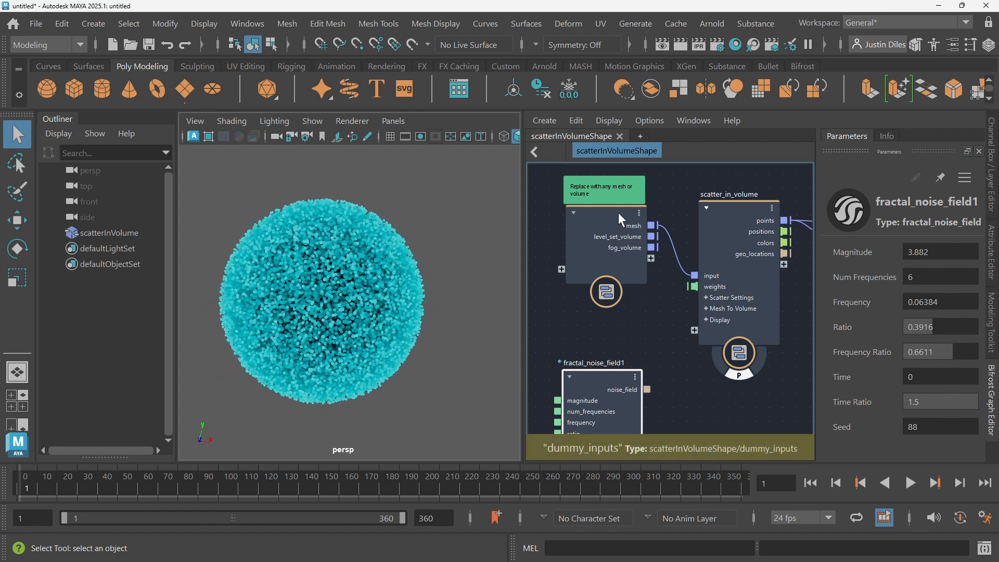
- Delete the dummy_inputs node and its "Replace with any mesh or volume" note
{"action": "mouse_move", "coordinate": [618, 212]}
{"action": "left_mouse_down"}
{"action": "mouse_move", "coordinate": [607, 203]}
{"action": "mouse_move", "coordinate": [615, 219]}
{"action": "left_mouse_up"}
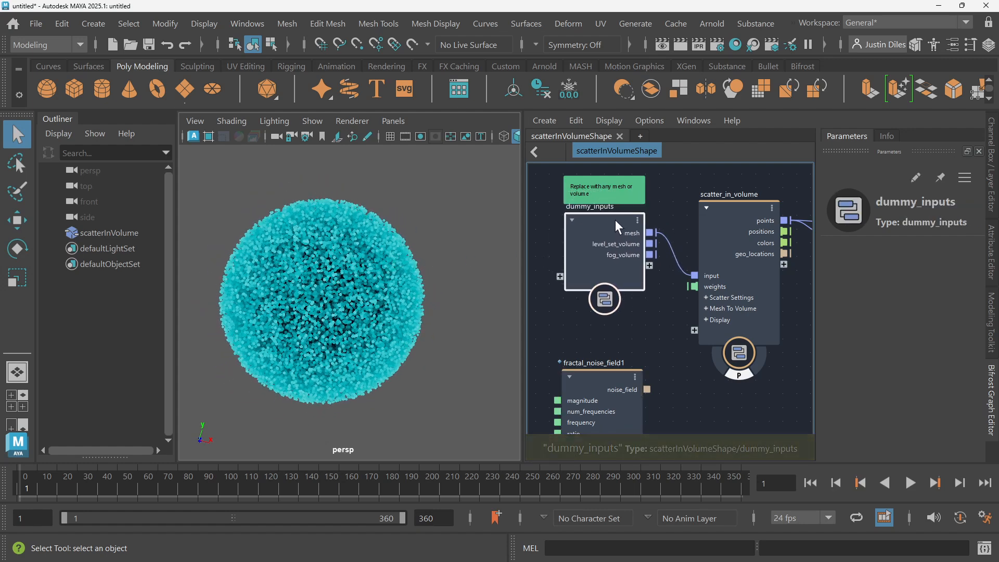
{"action": "key", "text": "Delete"}
{"action": "left_click", "coordinate": [614, 183]}
{"action": "key", "text": "Delete"}
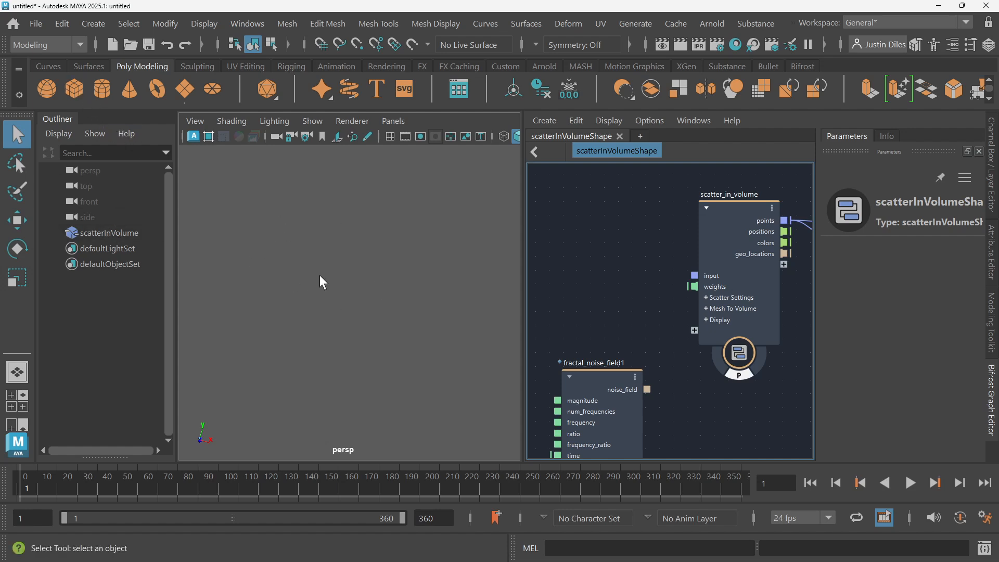
- Create a polygon cube and frame it in the perspective view
{"action": "left_click", "coordinate": [75, 87]}
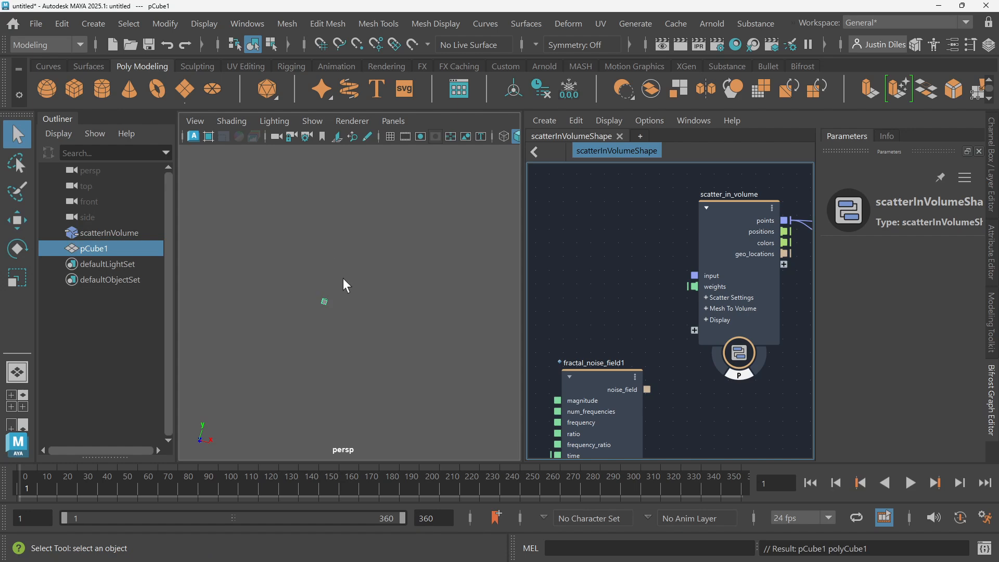
{"action": "key", "text": "f"}
{"action": "left_click_drag", "start_coordinate": [319, 280], "coordinate": [362, 317]}
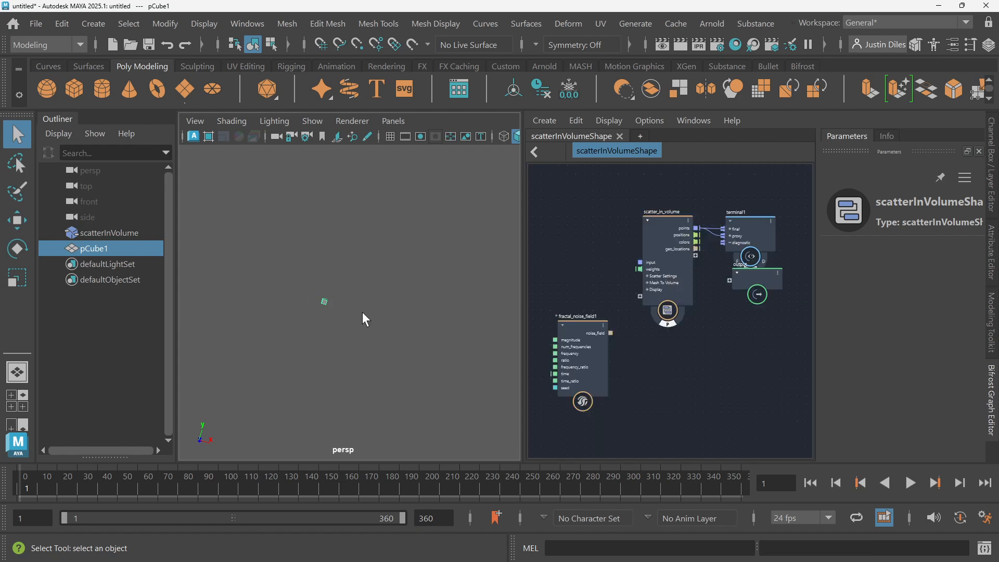
{"action": "key", "text": "f"}
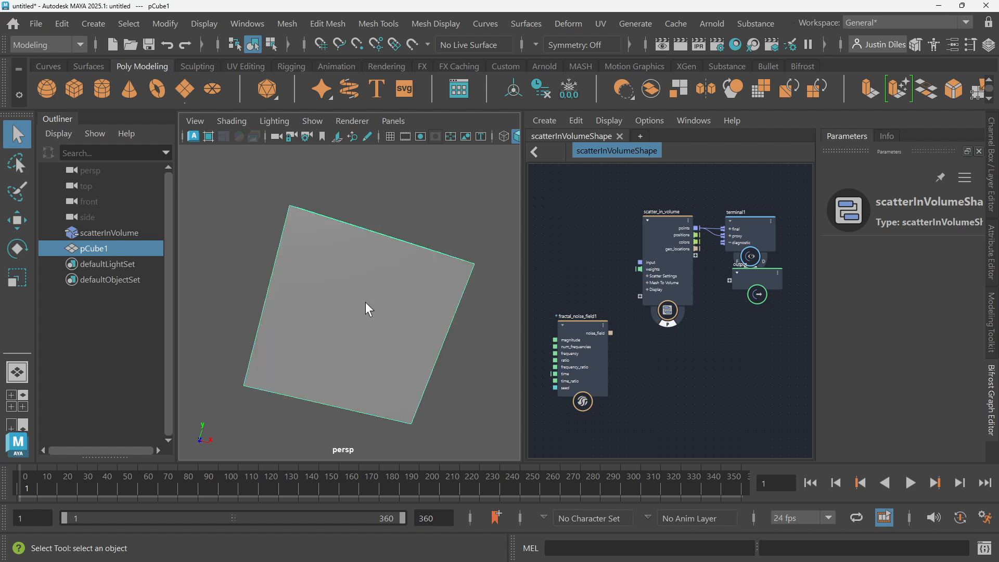
{"action": "left_click_drag", "start_coordinate": [365, 301], "coordinate": [416, 240], "text": "alt"}
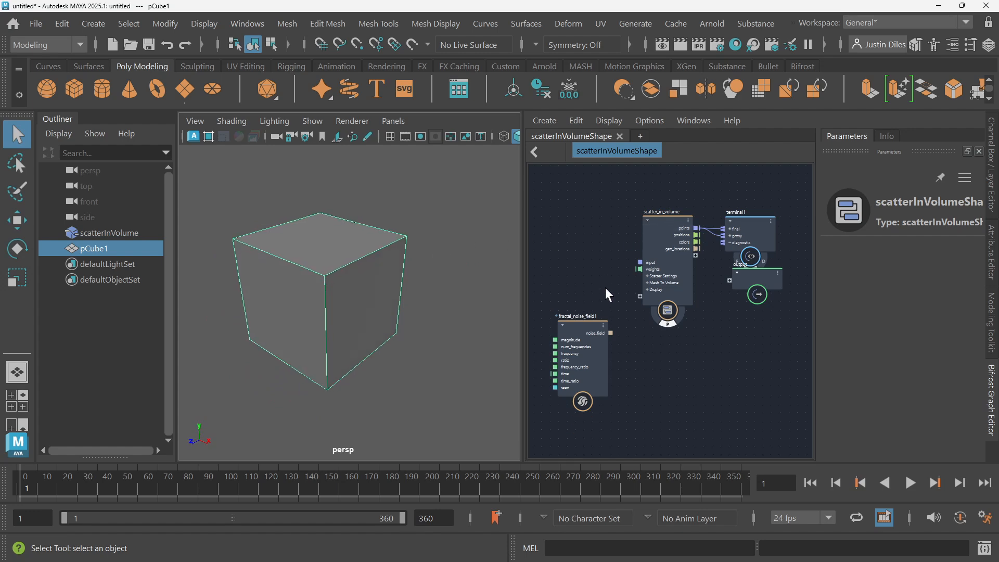
- Shift fractal_noise_field1 away from scatter_in_volume, add pCube1 to the graph as an input node, and place it above the noise node
{"action": "scroll", "coordinate": [610, 295], "scroll_direction": "down", "scroll_amount": 1}
{"action": "scroll", "coordinate": [610, 294], "scroll_direction": "down", "scroll_amount": 1}
{"action": "middle_click_drag", "start_coordinate": [584, 283], "coordinate": [657, 267]}
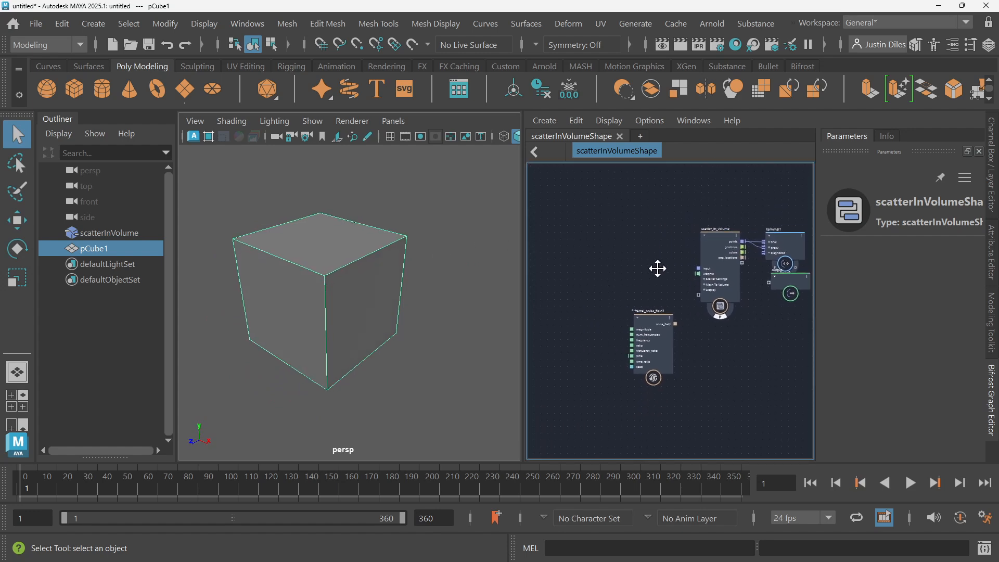
{"action": "left_click_drag", "start_coordinate": [664, 307], "coordinate": [617, 305]}
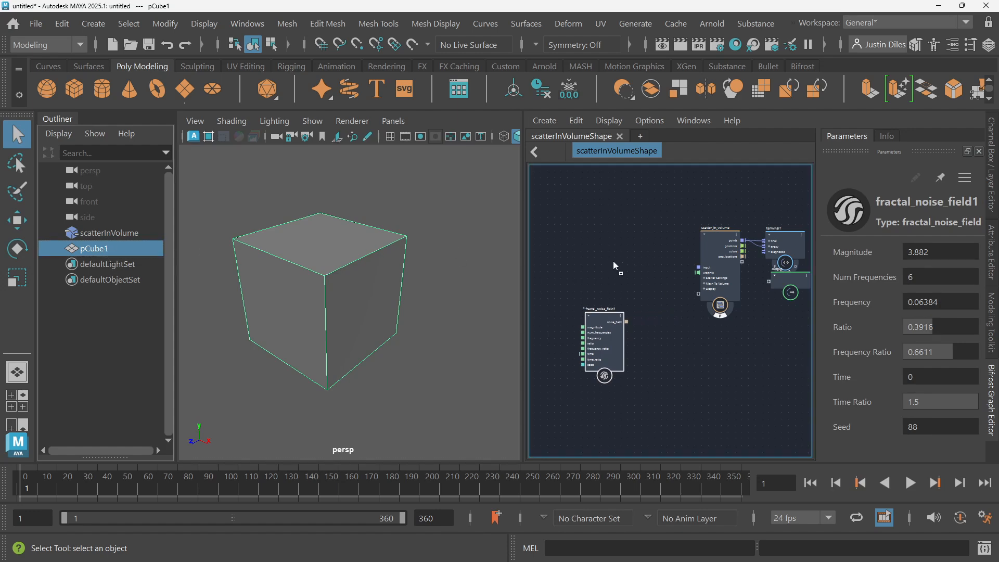
{"action": "left_click_drag", "start_coordinate": [613, 262], "coordinate": [613, 262]}
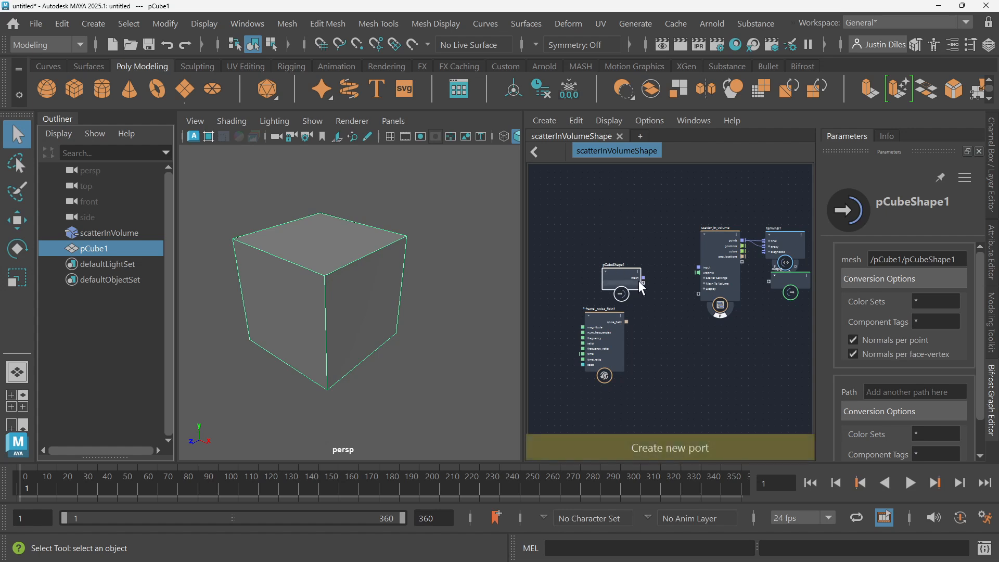
{"action": "left_click_drag", "start_coordinate": [620, 272], "coordinate": [625, 207]}
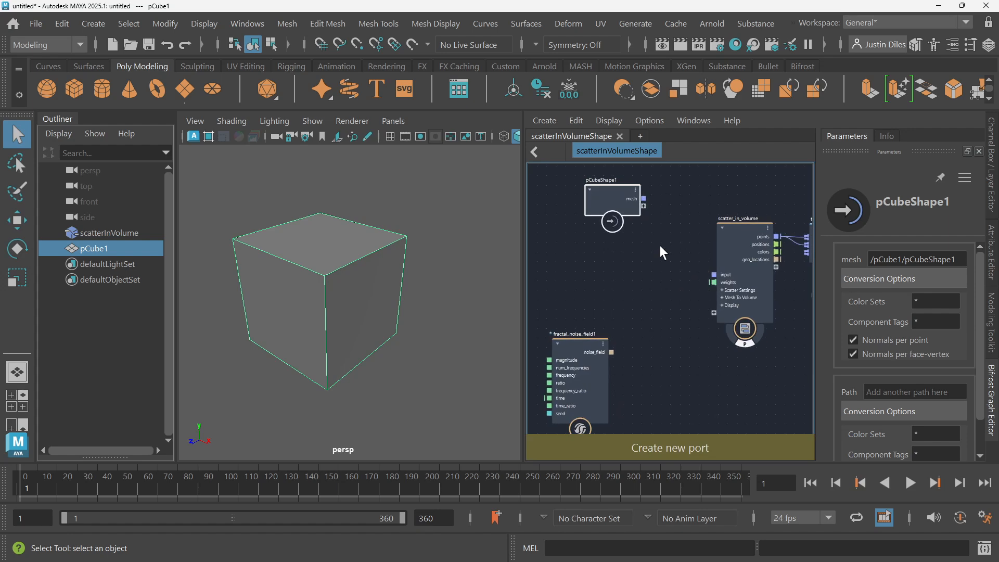
- Move the pCubeShape1 node into the empty area below the output node
{"action": "scroll", "coordinate": [595, 251], "scroll_direction": "up", "scroll_amount": 2}
{"action": "middle_click_drag", "start_coordinate": [687, 259], "coordinate": [615, 255], "text": "alt"}
{"action": "scroll", "coordinate": [619, 255], "scroll_direction": "down", "scroll_amount": 2}
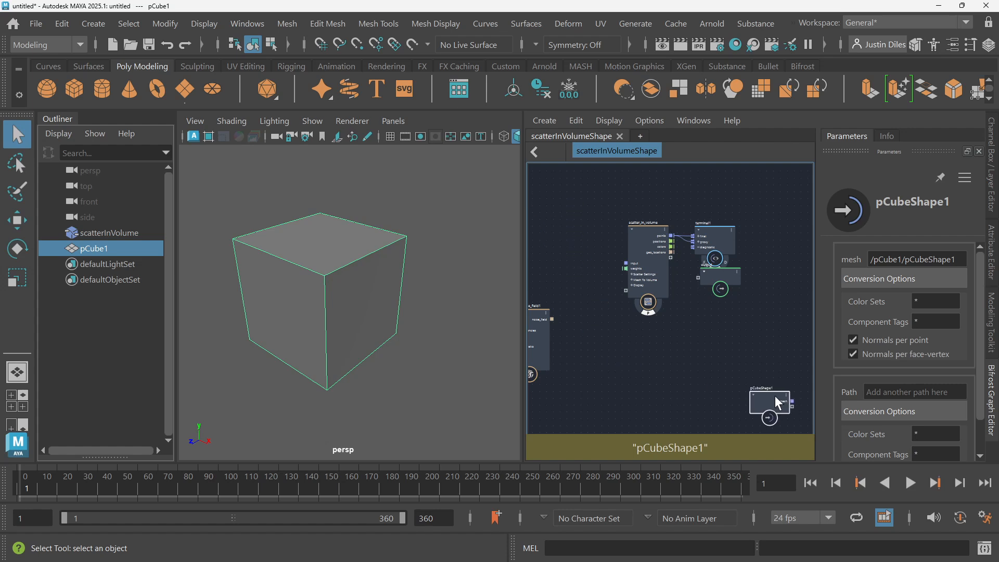
{"action": "left_click_drag", "start_coordinate": [775, 395], "coordinate": [725, 357]}
{"action": "middle_click_drag", "start_coordinate": [772, 292], "coordinate": [709, 312], "text": "alt"}
- Move terminal1 and output farther from scatter_in_volume, and nudge pCubeShape1 slightly upward beneath the gap between them
{"action": "left_click_drag", "start_coordinate": [646, 251], "coordinate": [735, 214]}
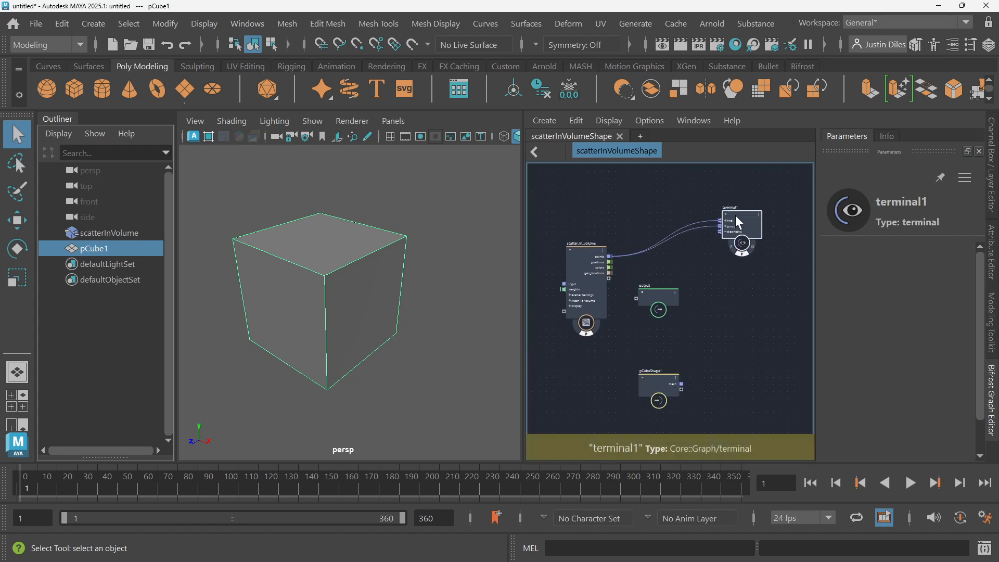
{"action": "left_click_drag", "start_coordinate": [660, 291], "coordinate": [750, 307]}
{"action": "left_click_drag", "start_coordinate": [743, 210], "coordinate": [771, 247]}
{"action": "left_click", "coordinate": [691, 379]}
{"action": "left_click_drag", "start_coordinate": [663, 383], "coordinate": [670, 371]}
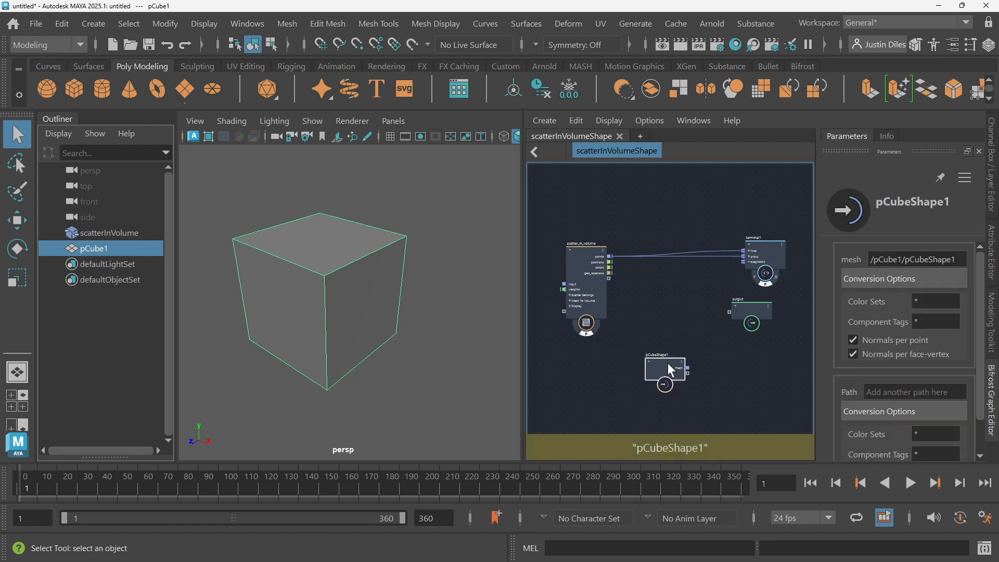
- Create a second polygon cube and move it along the ground plane, well clear of the first cube
{"action": "middle_click_drag", "start_coordinate": [665, 336], "coordinate": [708, 319], "text": "alt"}
{"action": "left_click", "coordinate": [385, 193]}
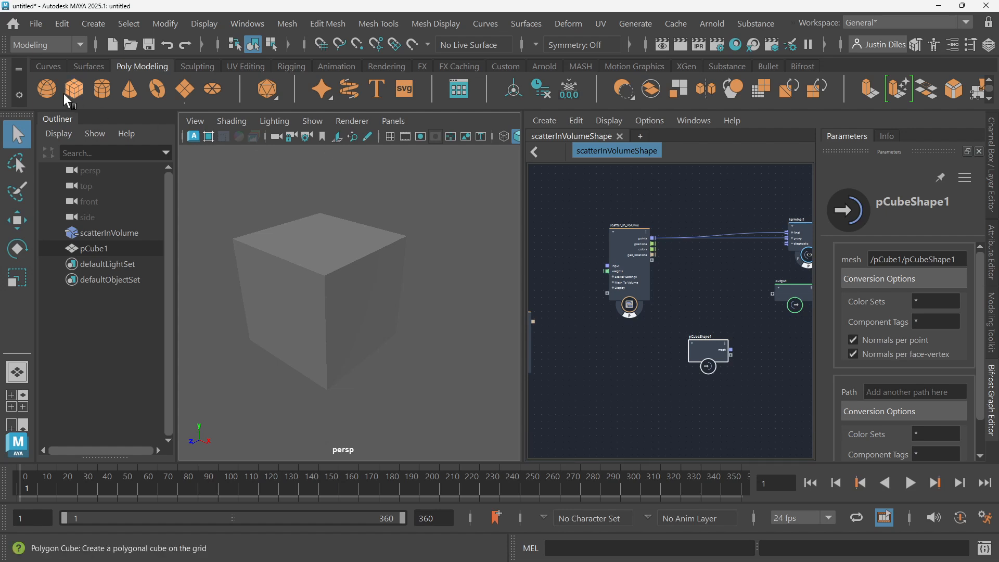
{"action": "left_click", "coordinate": [77, 85]}
{"action": "key", "text": "f"}
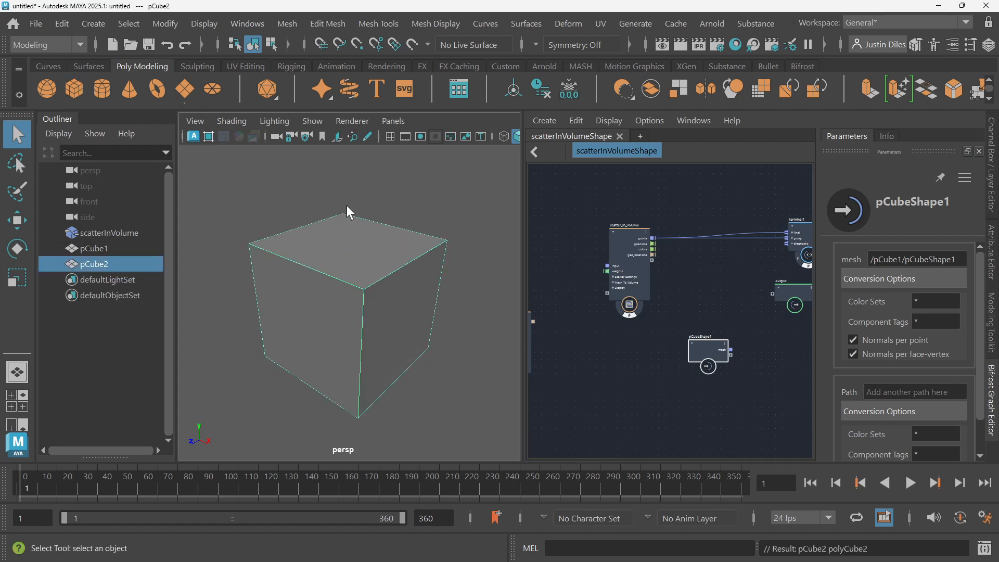
{"action": "key", "text": "a"}
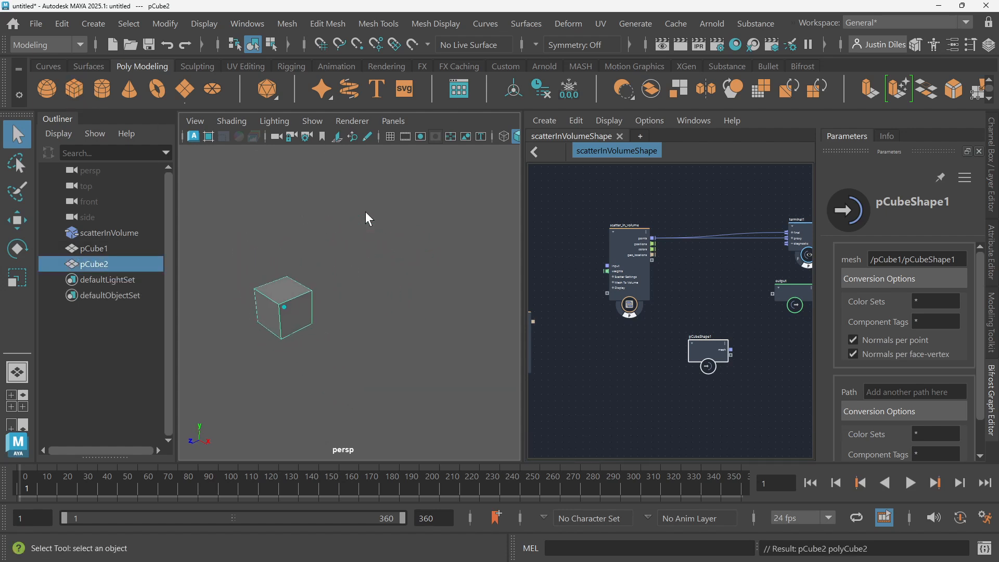
{"action": "key", "text": "w"}
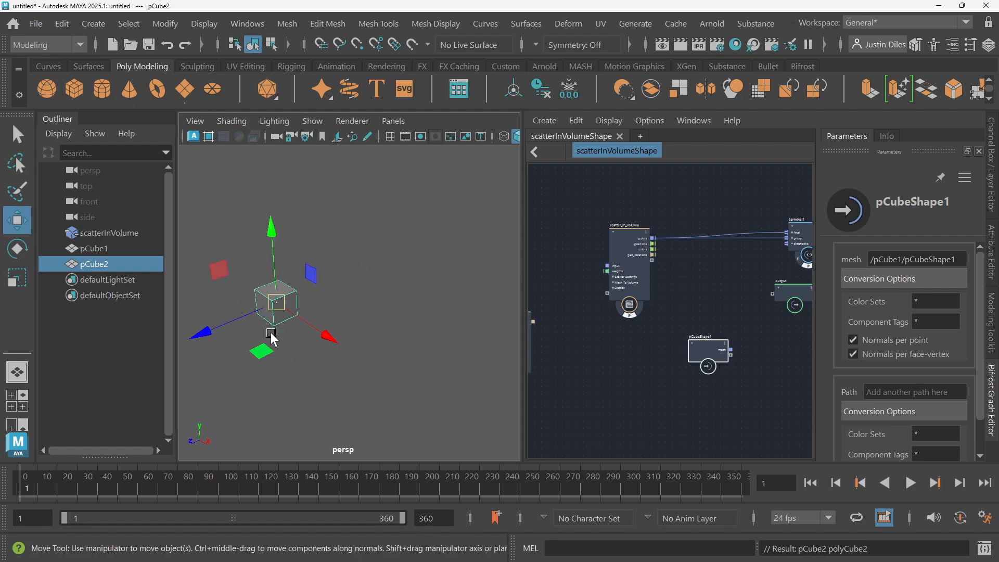
{"action": "left_click_drag", "start_coordinate": [269, 342], "coordinate": [411, 395]}
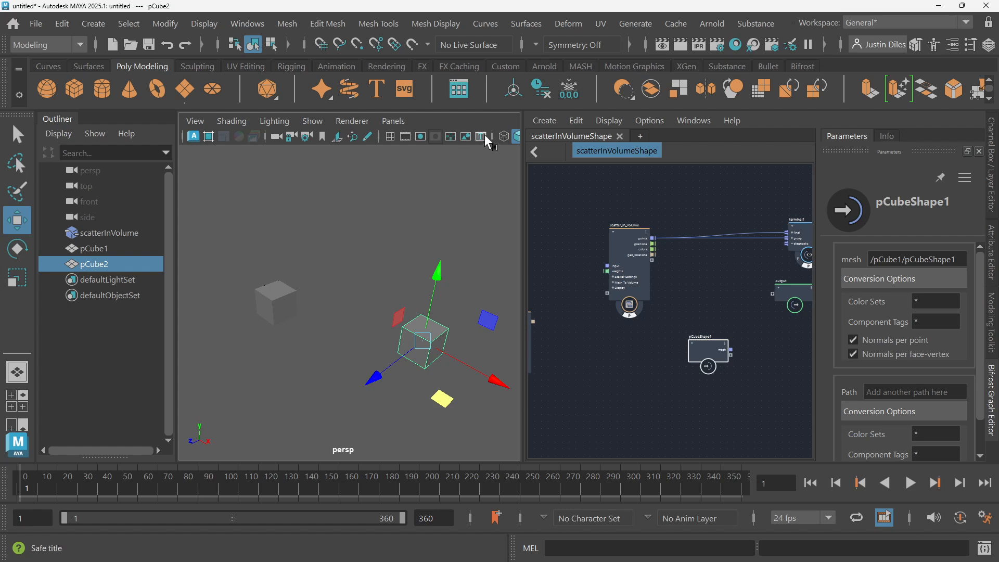
- Scale the second cube, pCube2, uniformly to about 17.4 so it is far larger than pCube1
{"action": "left_click_drag", "start_coordinate": [525, 175], "coordinate": [606, 196]}
{"action": "left_click", "coordinate": [416, 209]}
{"action": "left_click_drag", "start_coordinate": [431, 209], "coordinate": [483, 206], "text": "alt"}
{"action": "scroll", "coordinate": [483, 206], "scroll_direction": "down", "scroll_amount": 4}
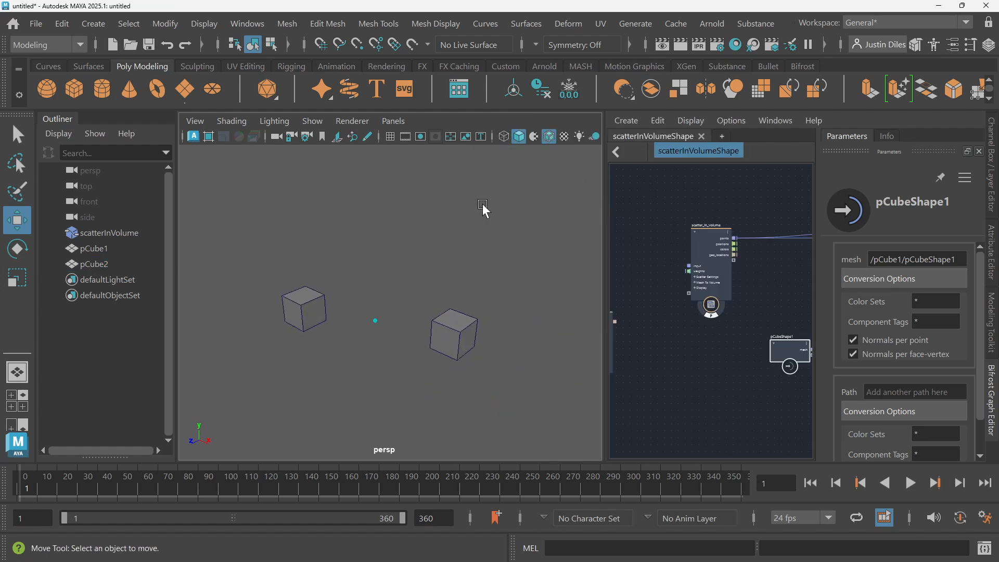
{"action": "left_click_drag", "start_coordinate": [604, 274], "coordinate": [494, 290]}
{"action": "scroll", "coordinate": [365, 329], "scroll_direction": "down", "scroll_amount": 4}
{"action": "scroll", "coordinate": [366, 332], "scroll_direction": "down", "scroll_amount": 1}
{"action": "left_click", "coordinate": [300, 312]}
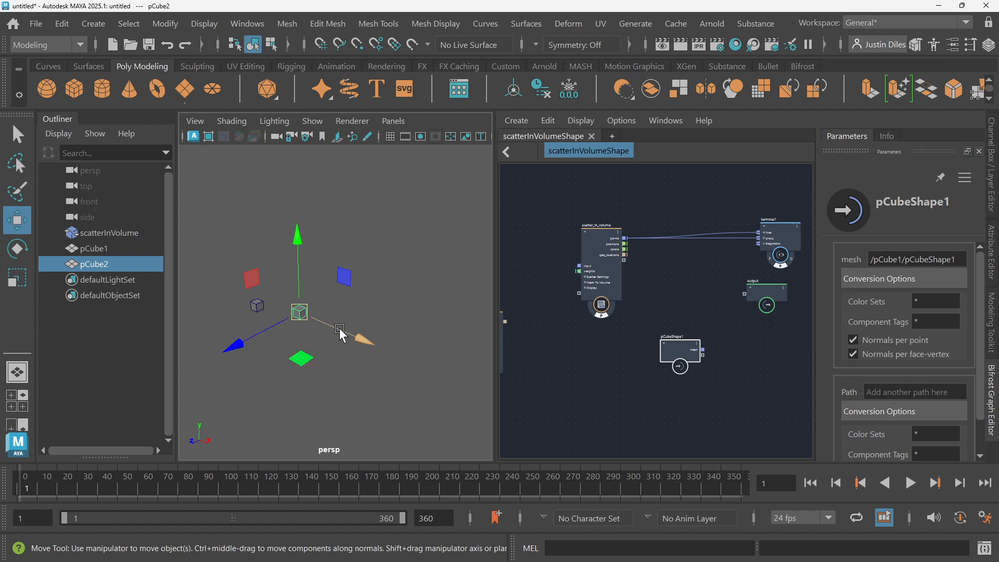
{"action": "key", "text": "e"}
{"action": "key", "text": "r"}
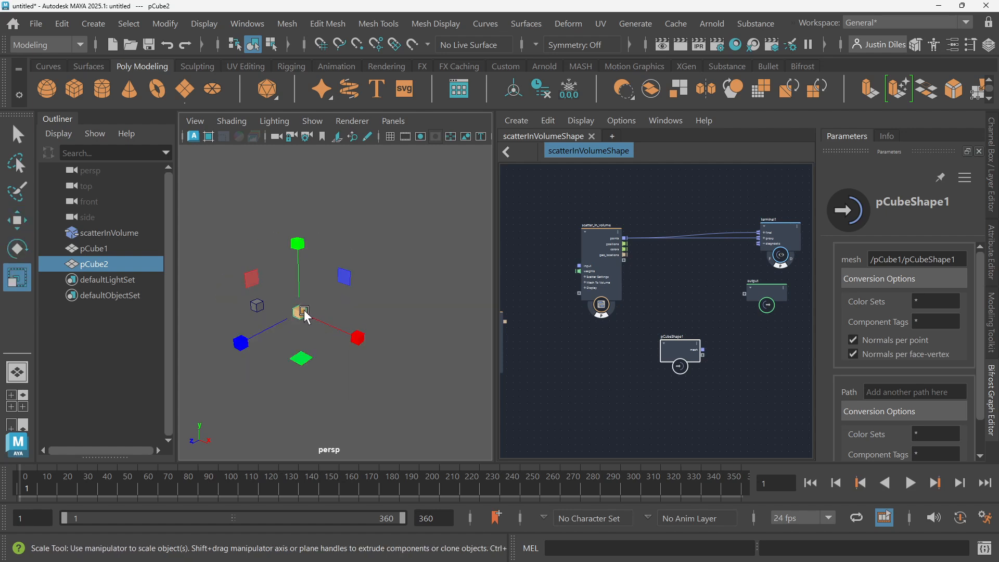
{"action": "left_click_drag", "start_coordinate": [307, 314], "coordinate": [431, 389]}
{"action": "scroll", "coordinate": [425, 382], "scroll_direction": "down", "scroll_amount": 6}
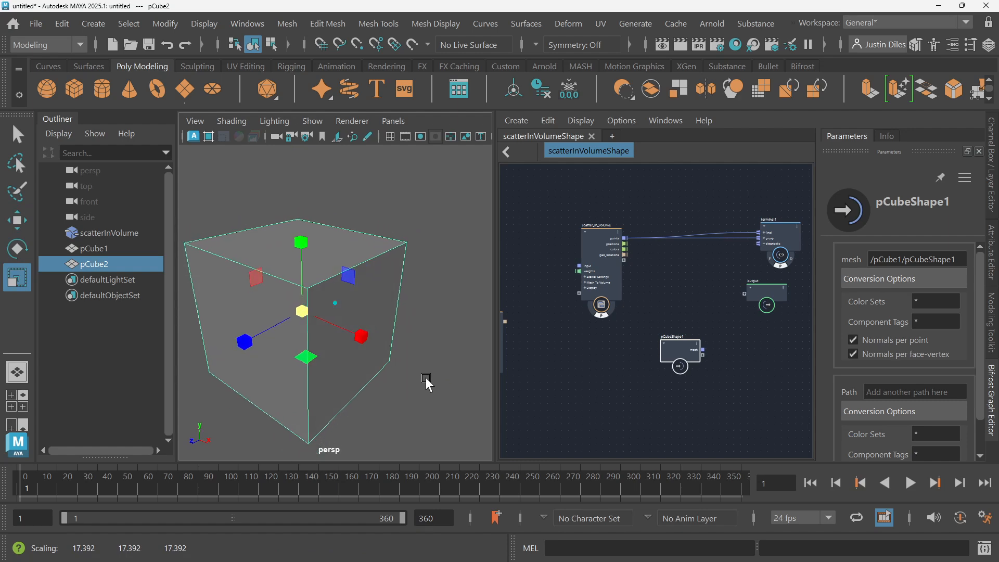
- Move the enlarged cube along X to about 19.74 cm, away from the small cube, and deselect it
{"action": "key", "text": "w"}
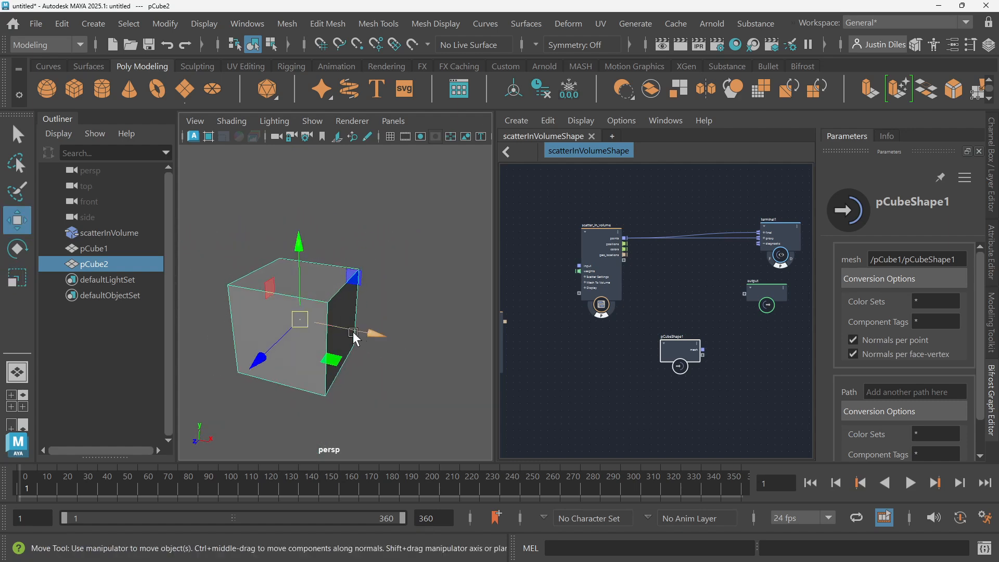
{"action": "left_click_drag", "start_coordinate": [370, 332], "coordinate": [392, 350]}
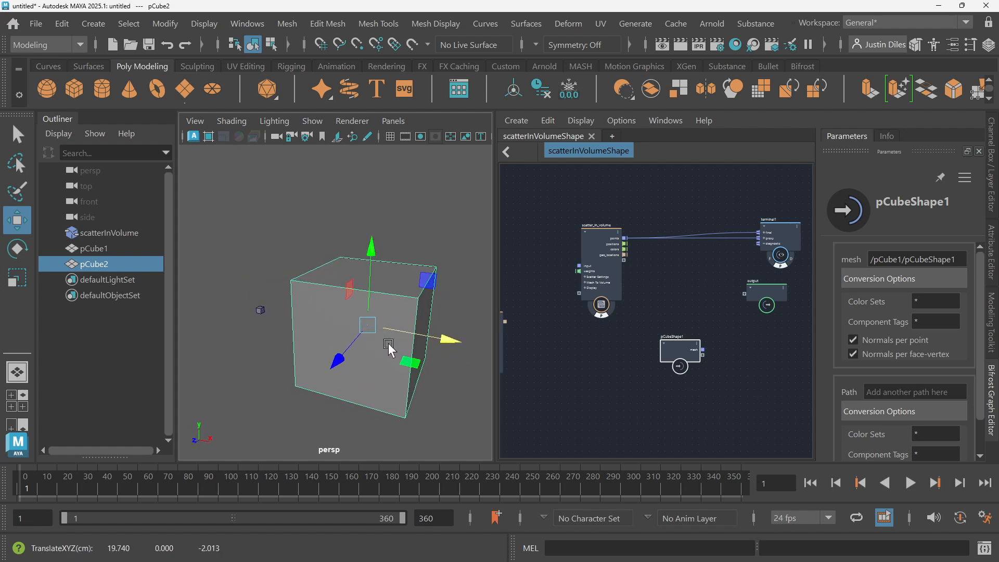
{"action": "left_click", "coordinate": [350, 298]}
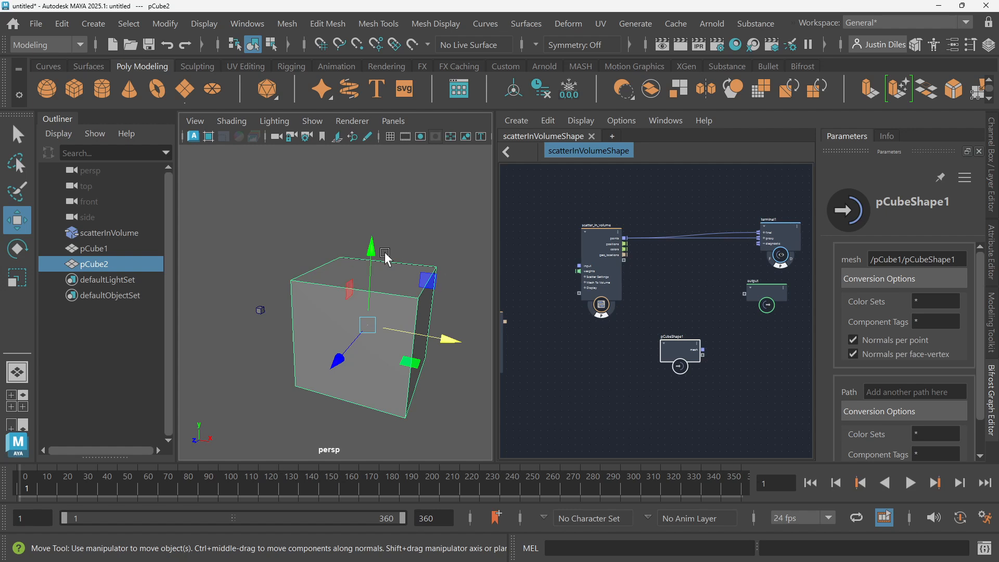
{"action": "left_click", "coordinate": [17, 134]}
{"action": "left_click", "coordinate": [399, 249]}
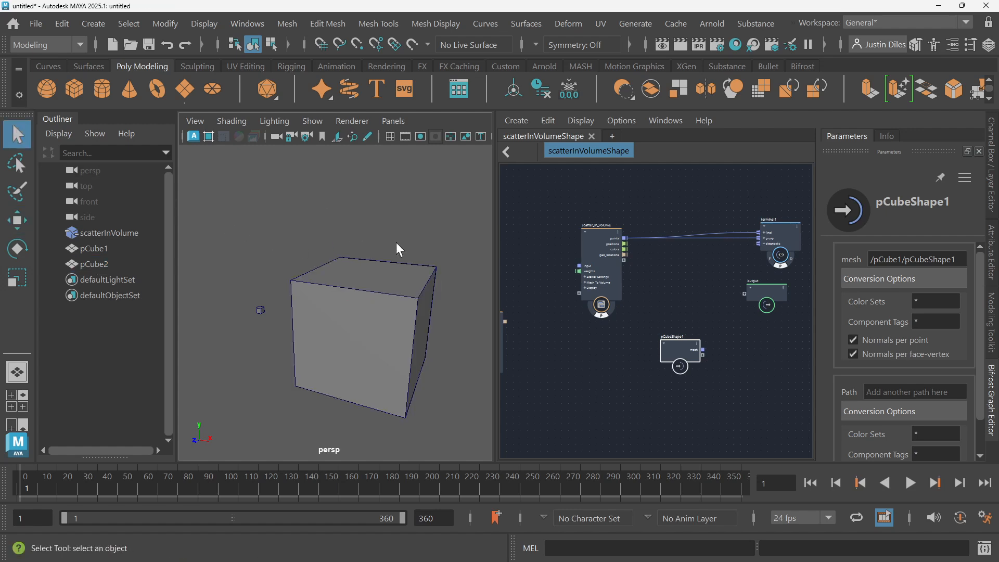
- Rename pCube2 to Tower_Shape
{"action": "middle_click_drag", "start_coordinate": [527, 241], "coordinate": [598, 233]}
{"action": "left_click", "coordinate": [99, 265]}
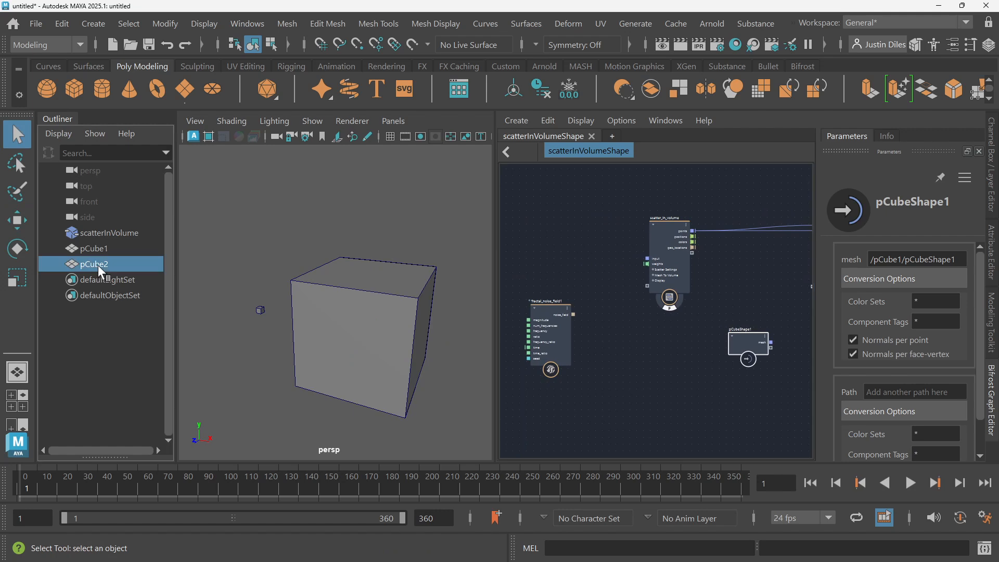
{"action": "double_click", "coordinate": [97, 264]}
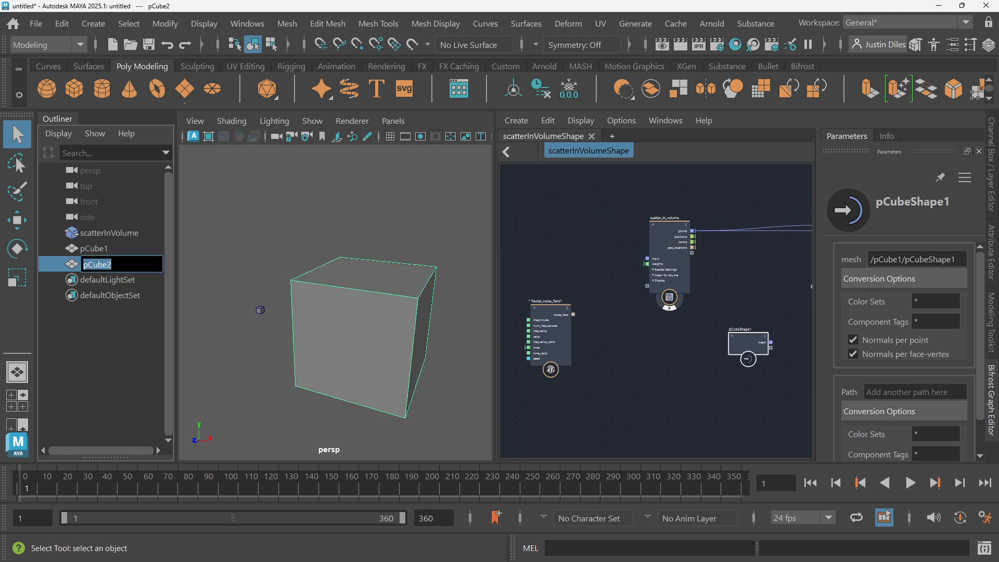
{"action": "type", "text": "T"}
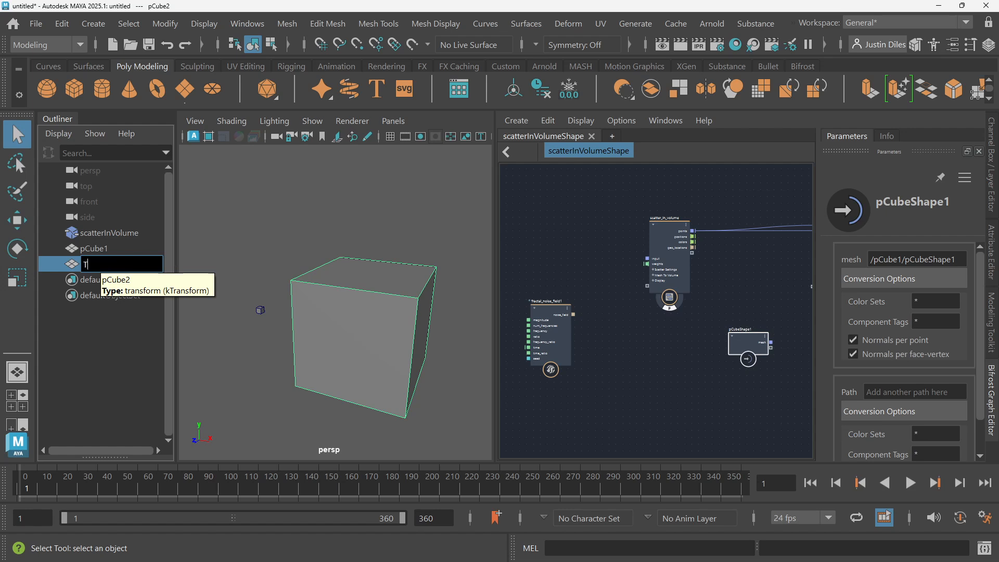
{"action": "type", "text": "ower_Shape"}
{"action": "key", "text": "Return"}
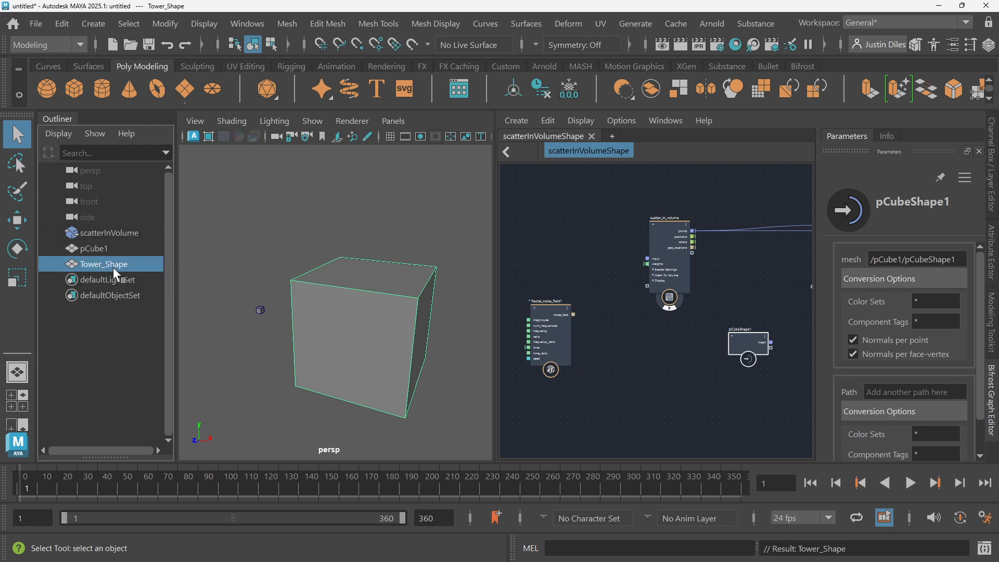
- Add Tower_Shape to the graph as an input node beside scatter_in_volume, and hide the large cube in the viewport
{"action": "left_click_drag", "start_coordinate": [107, 262], "coordinate": [565, 226]}
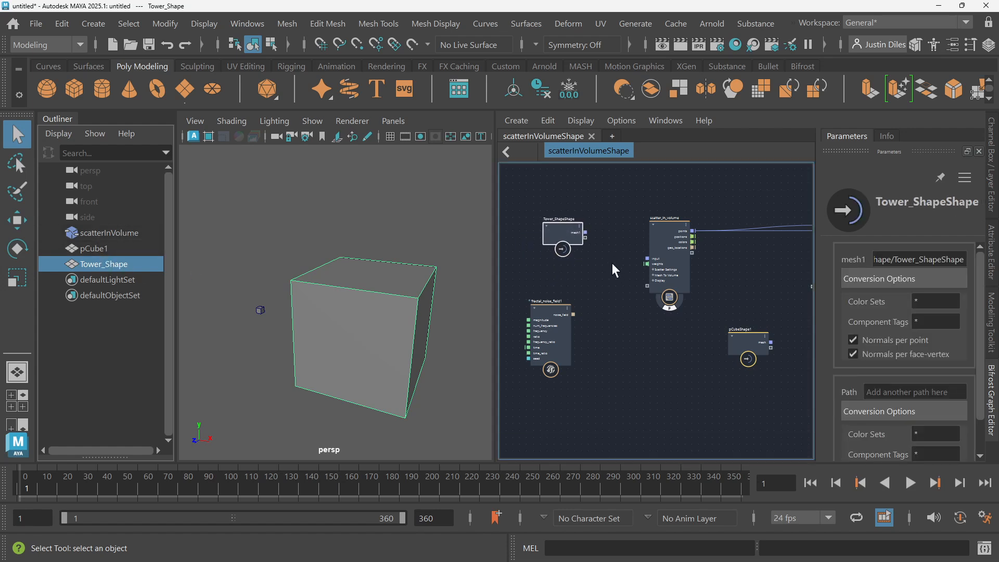
{"action": "left_click", "coordinate": [423, 248]}
{"action": "left_click", "coordinate": [397, 274]}
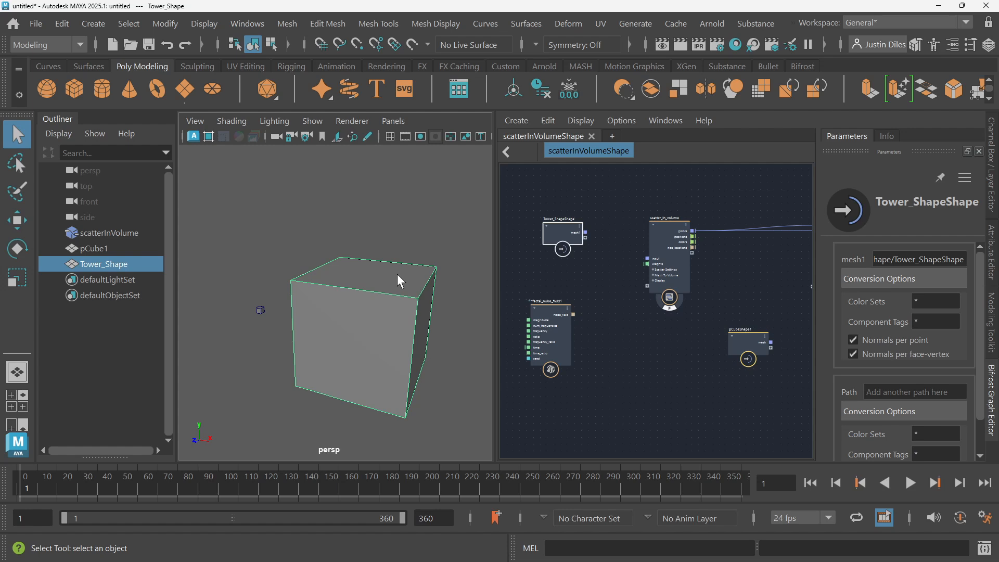
{"action": "key", "text": "ctrl+h"}
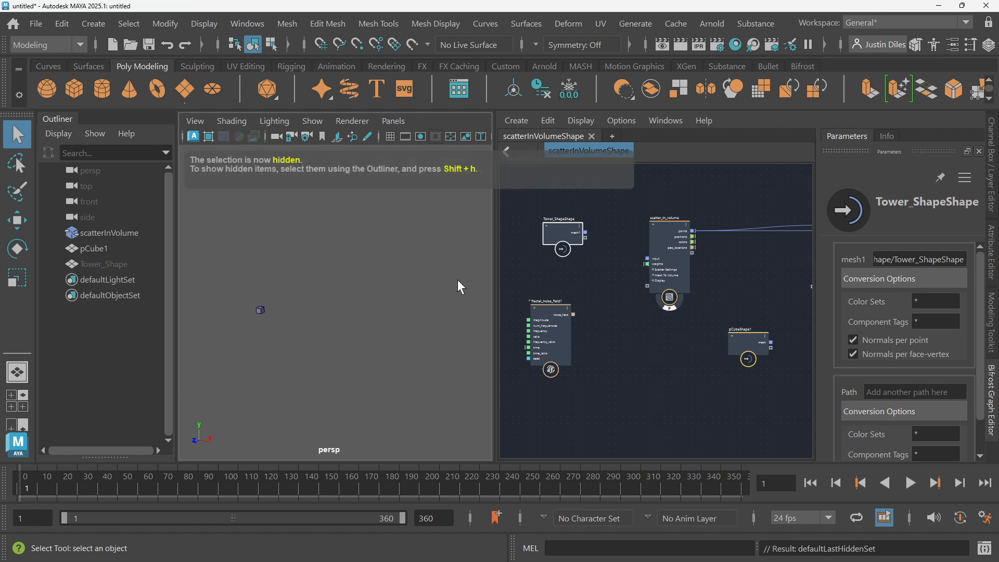
- Connect Tower_ShapeShape's mesh1 output to the scatter_in_volume input, and move the Tower_ShapeShape node closer to scatter_in_volume
{"action": "left_click_drag", "start_coordinate": [550, 309], "coordinate": [564, 317]}
{"action": "scroll", "coordinate": [616, 241], "scroll_direction": "up", "scroll_amount": 2}
{"action": "middle_click_drag", "start_coordinate": [613, 244], "coordinate": [618, 303], "text": "alt"}
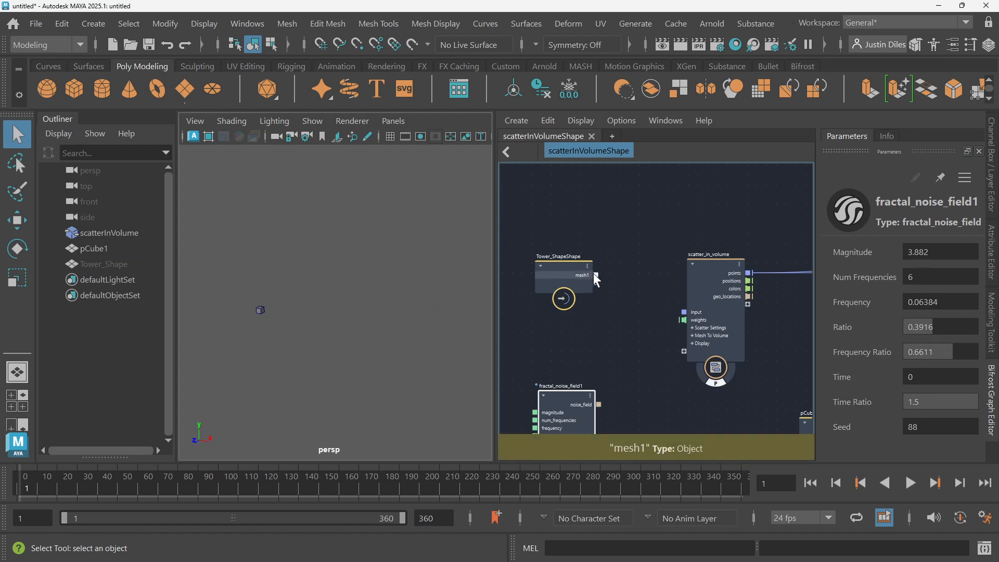
{"action": "left_click_drag", "start_coordinate": [596, 275], "coordinate": [682, 307]}
{"action": "left_click_drag", "start_coordinate": [596, 275], "coordinate": [682, 309]}
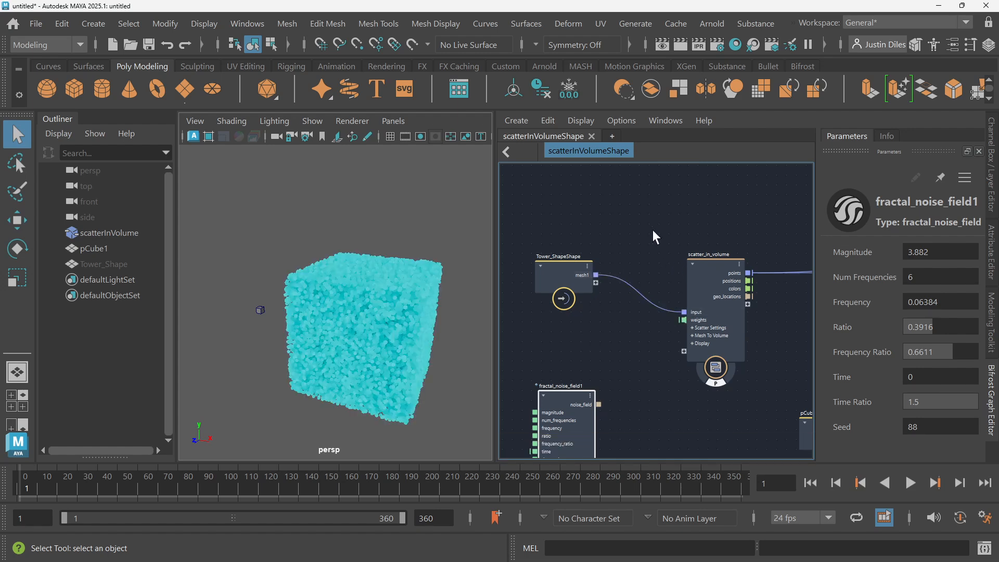
{"action": "left_click_drag", "start_coordinate": [569, 275], "coordinate": [616, 270]}
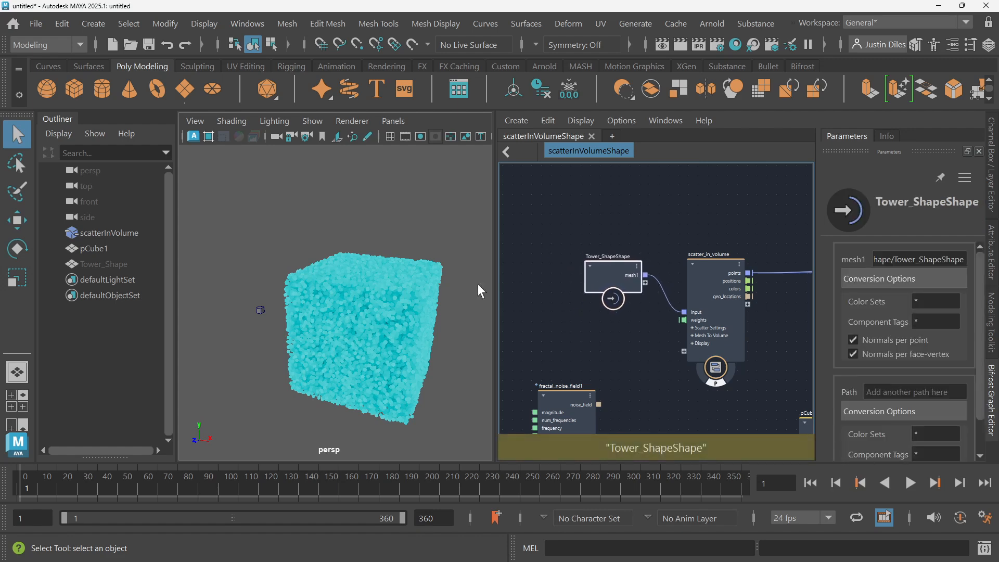
- Turn off the proxy display flags on the scatter_in_volume and terminal1 nodes
{"action": "middle_click_drag", "start_coordinate": [654, 381], "coordinate": [575, 315], "text": "alt"}
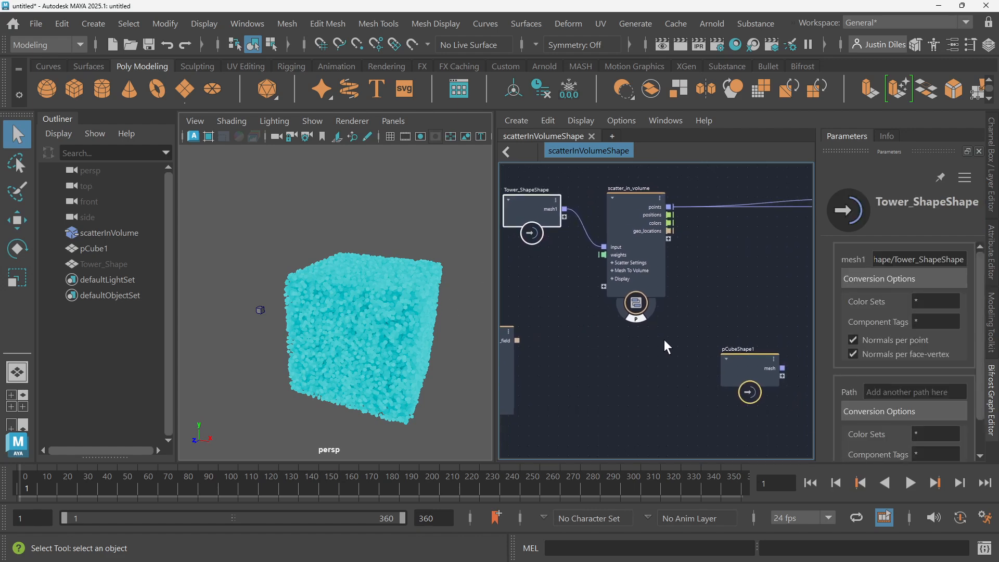
{"action": "scroll", "coordinate": [664, 339], "scroll_direction": "up", "scroll_amount": 5}
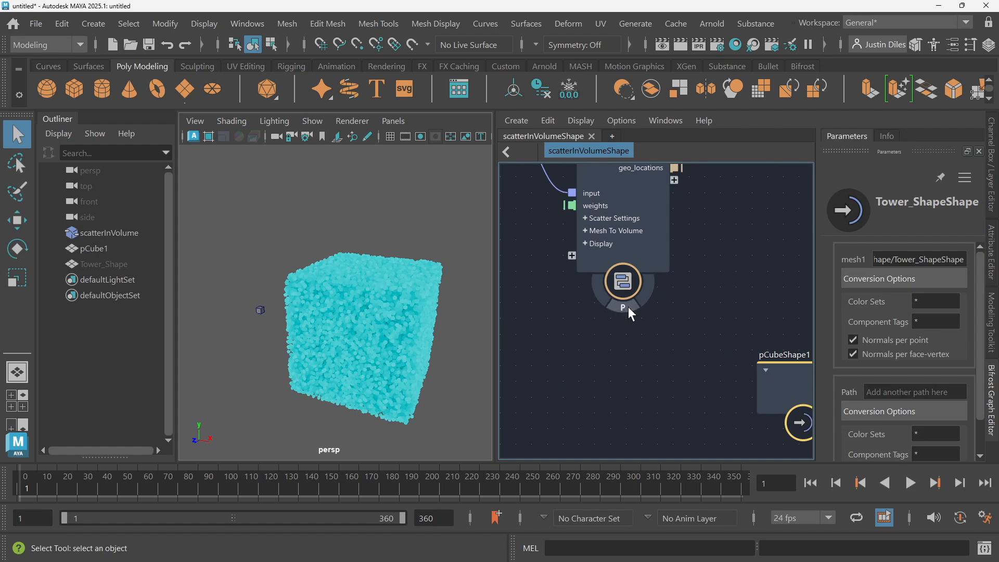
{"action": "scroll", "coordinate": [626, 338], "scroll_direction": "down", "scroll_amount": 1}
{"action": "middle_click_drag", "start_coordinate": [628, 342], "coordinate": [608, 394], "text": "alt"}
{"action": "scroll", "coordinate": [613, 366], "scroll_direction": "down", "scroll_amount": 5}
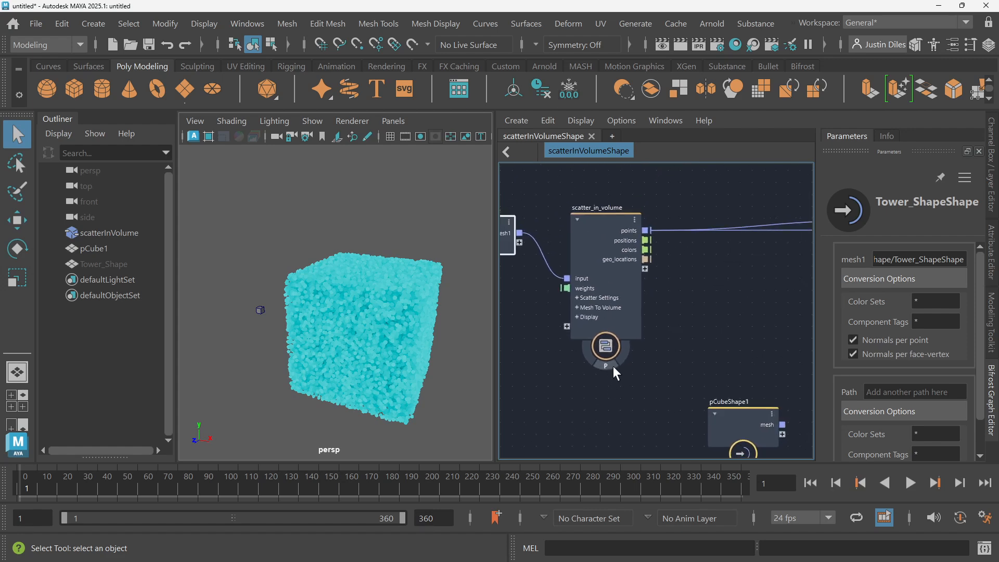
{"action": "middle_click_drag", "start_coordinate": [708, 277], "coordinate": [619, 276], "text": "alt"}
{"action": "scroll", "coordinate": [738, 307], "scroll_direction": "up", "scroll_amount": 2}
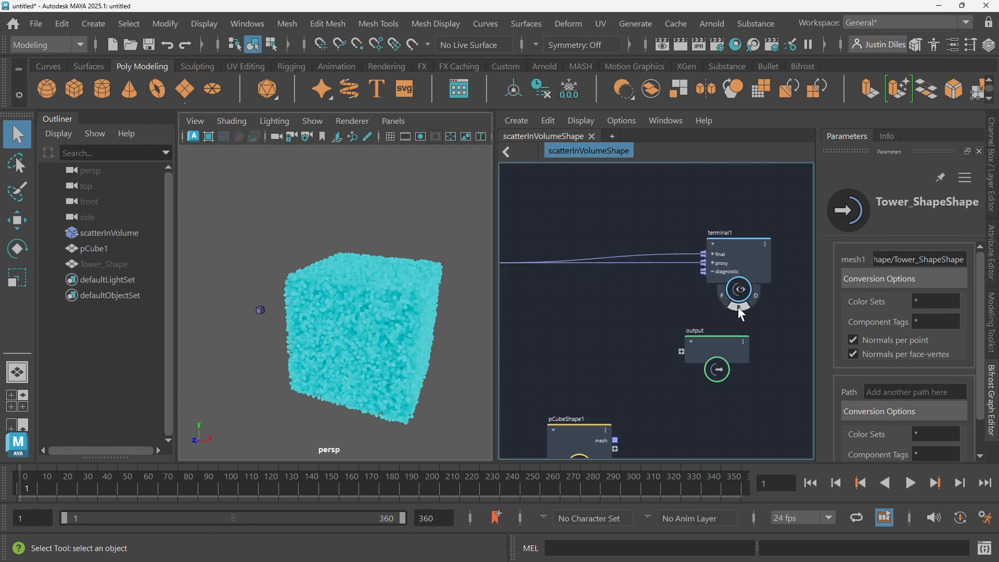
{"action": "left_click", "coordinate": [738, 307]}
{"action": "middle_click_drag", "start_coordinate": [558, 307], "coordinate": [676, 270], "text": "alt"}
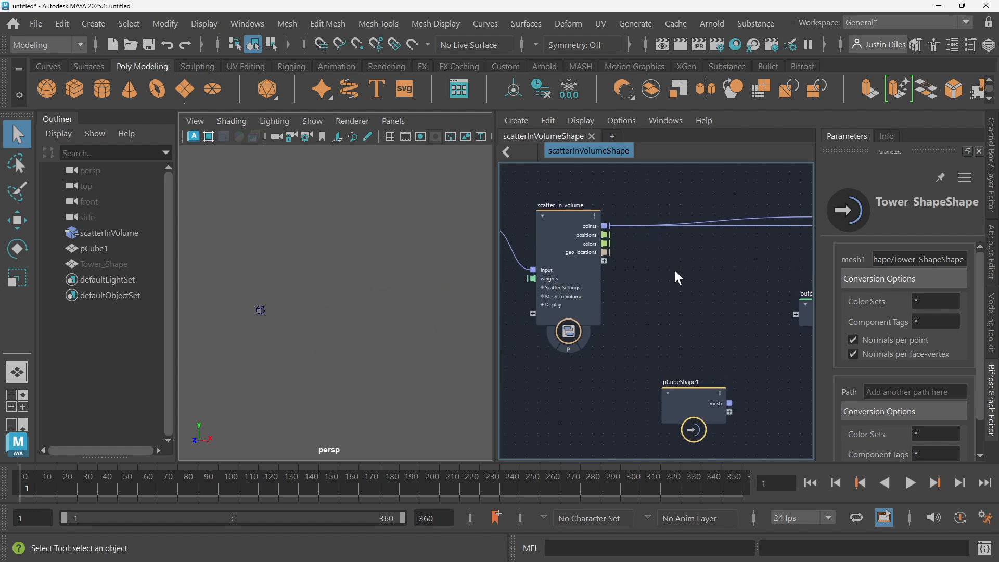
- Turn the proxy display of scatter_in_volume on and back off to check its effect in the viewport
{"action": "left_click", "coordinate": [568, 350]}
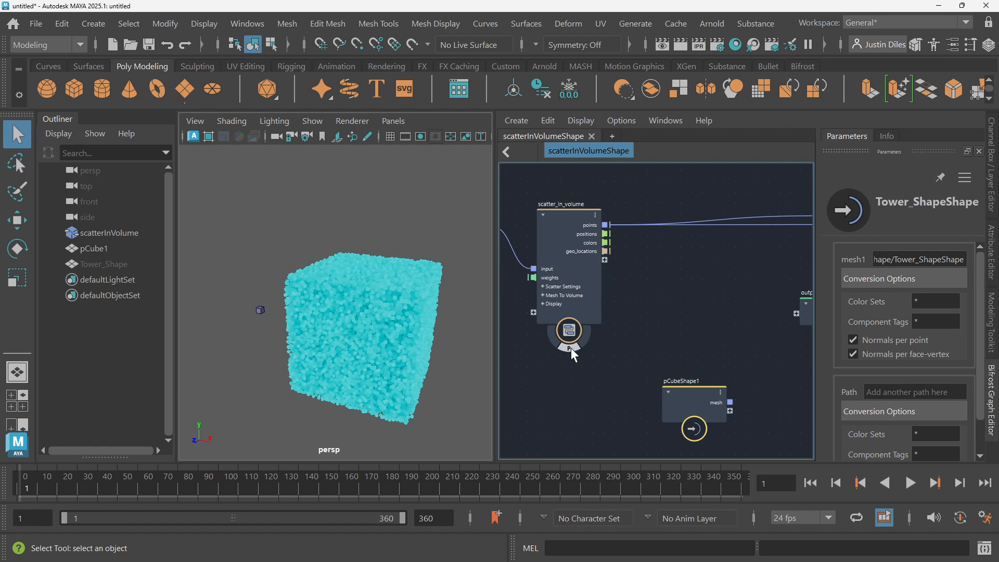
{"action": "left_click", "coordinate": [570, 347]}
- Add a set_instance_geometry node, connect the scatter_in_volume points to its points input, and place it beside the output node
{"action": "middle_click_drag", "start_coordinate": [680, 333], "coordinate": [638, 265], "text": "alt"}
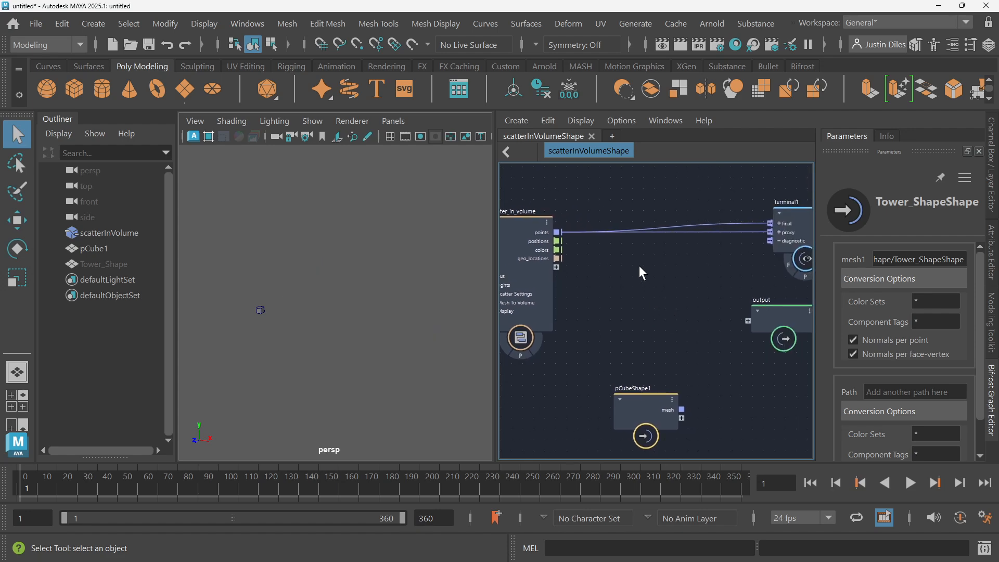
{"action": "left_click", "coordinate": [640, 267]}
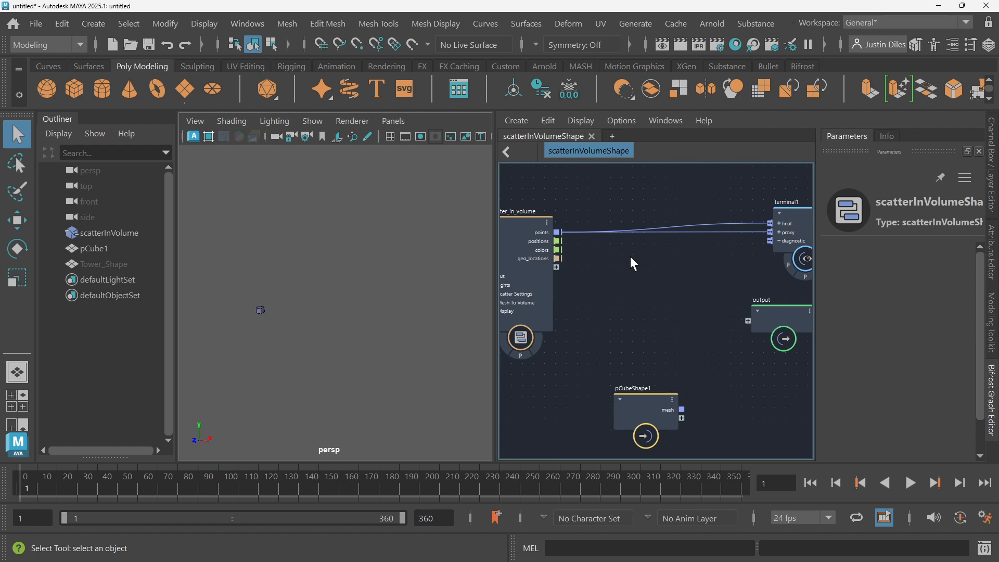
{"action": "key", "text": "Tab"}
{"action": "type", "text": "set"}
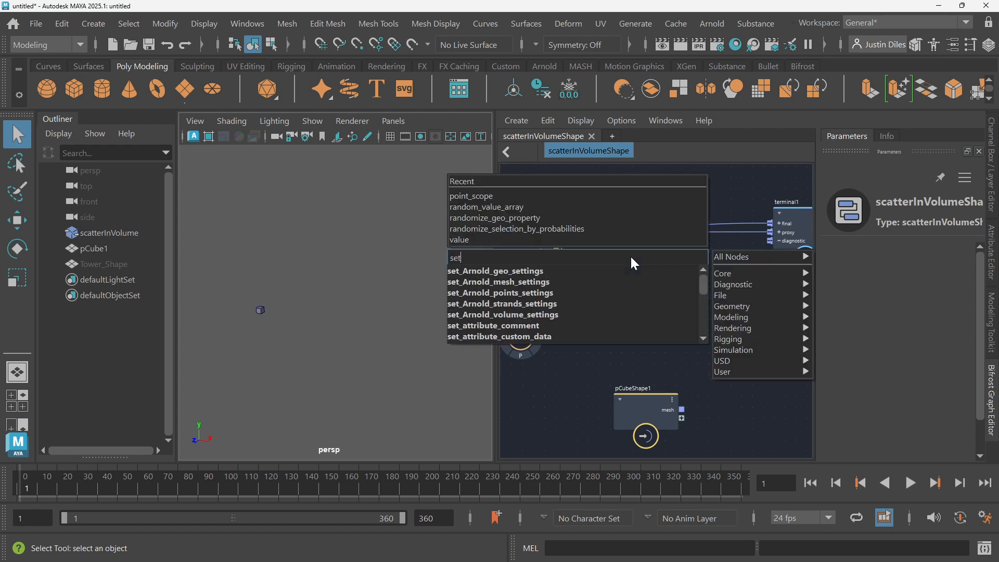
{"action": "type", "text": "_inst"}
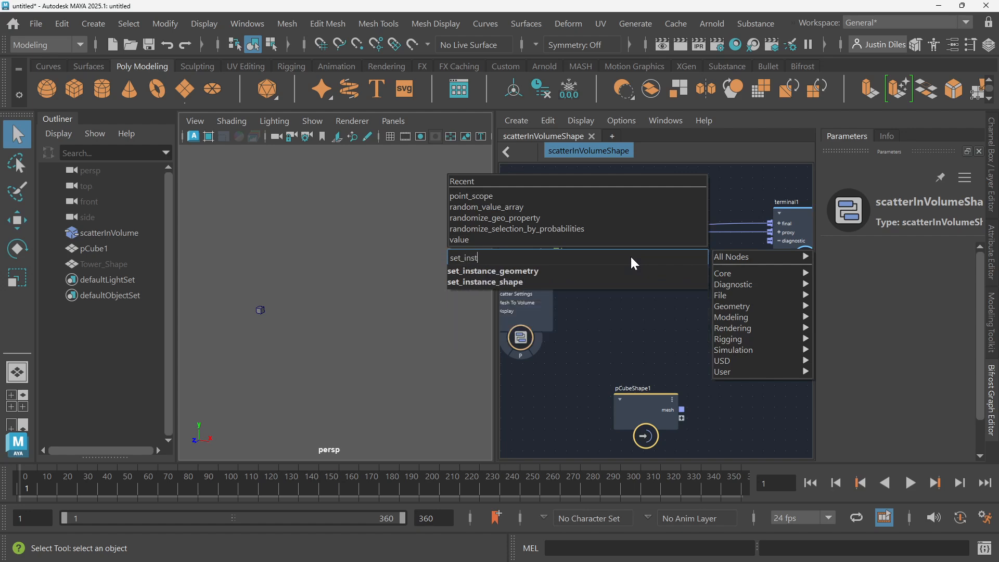
{"action": "left_click", "coordinate": [508, 270]}
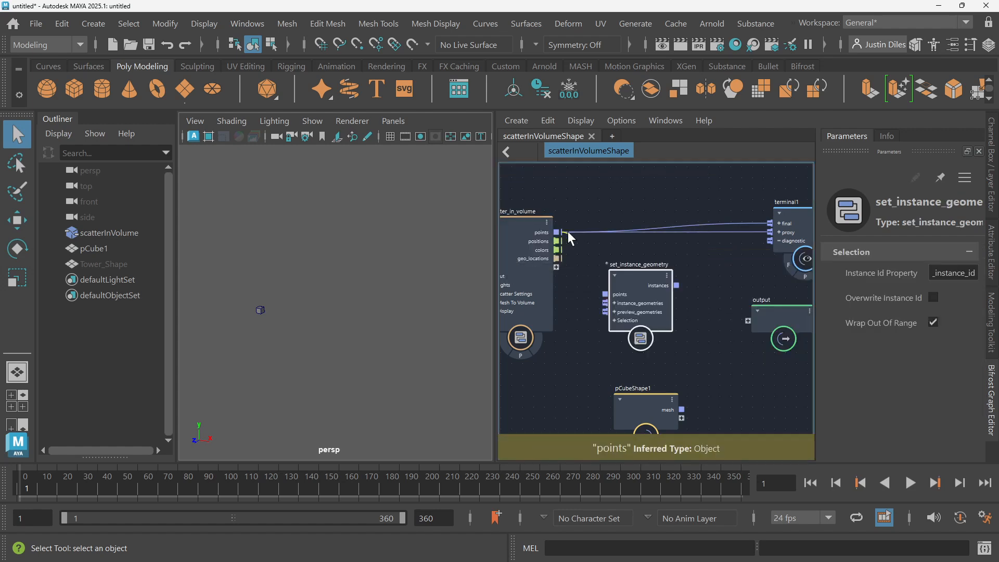
{"action": "left_click_drag", "start_coordinate": [595, 279], "coordinate": [705, 298]}
{"action": "middle_click_drag", "start_coordinate": [638, 360], "coordinate": [631, 259]}
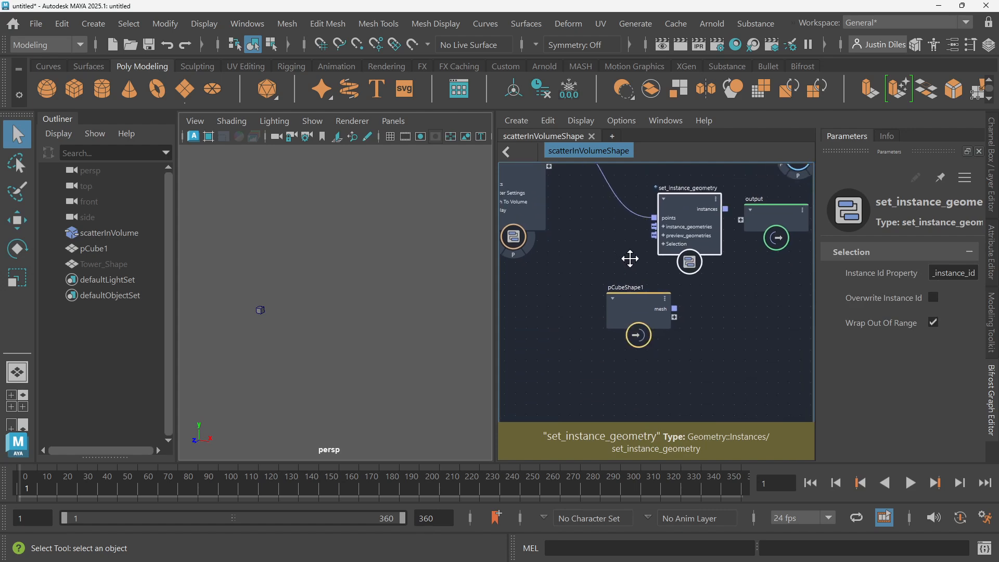
- Connect pCubeShape1's mesh output to set_instance_geometry's instance_geometries input, and move the output node below terminal1
{"action": "left_click", "coordinate": [632, 312]}
{"action": "left_click_drag", "start_coordinate": [632, 311], "coordinate": [594, 307]}
{"action": "scroll", "coordinate": [579, 292], "scroll_direction": "up", "scroll_amount": 2}
{"action": "middle_click_drag", "start_coordinate": [624, 281], "coordinate": [583, 337]}
{"action": "left_click_drag", "start_coordinate": [593, 372], "coordinate": [621, 272]}
{"action": "left_click_drag", "start_coordinate": [556, 359], "coordinate": [547, 305]}
{"action": "scroll", "coordinate": [655, 362], "scroll_direction": "down", "scroll_amount": 1}
{"action": "scroll", "coordinate": [653, 356], "scroll_direction": "down", "scroll_amount": 1}
{"action": "middle_click_drag", "start_coordinate": [654, 356], "coordinate": [586, 385]}
{"action": "left_click_drag", "start_coordinate": [684, 304], "coordinate": [707, 334]}
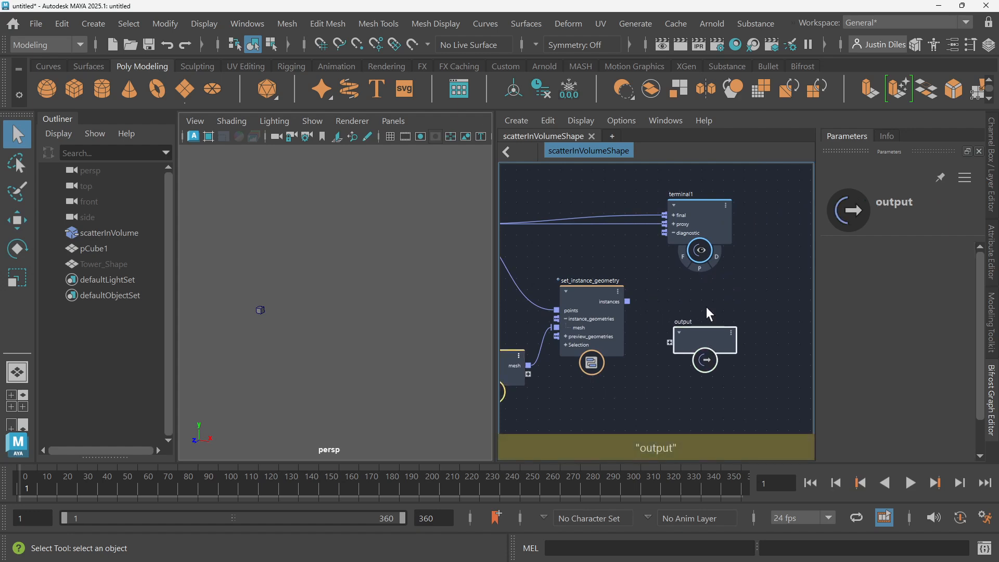
- Remove the connections from scatter_in_volume to terminal1 and delete the terminal1 node
{"action": "left_click", "coordinate": [612, 214]}
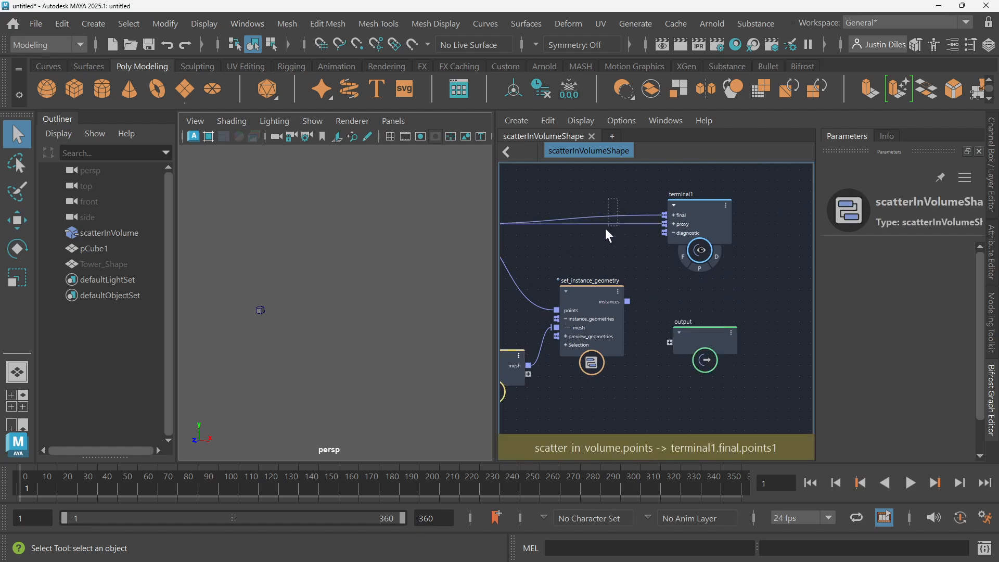
{"action": "scroll", "coordinate": [694, 229], "scroll_direction": "up", "scroll_amount": 1}
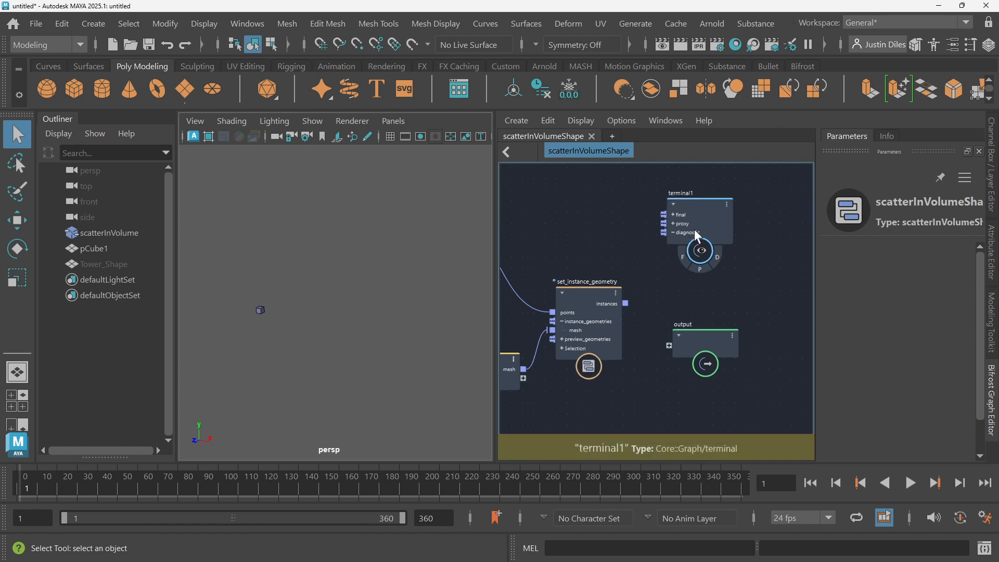
{"action": "left_click", "coordinate": [688, 202]}
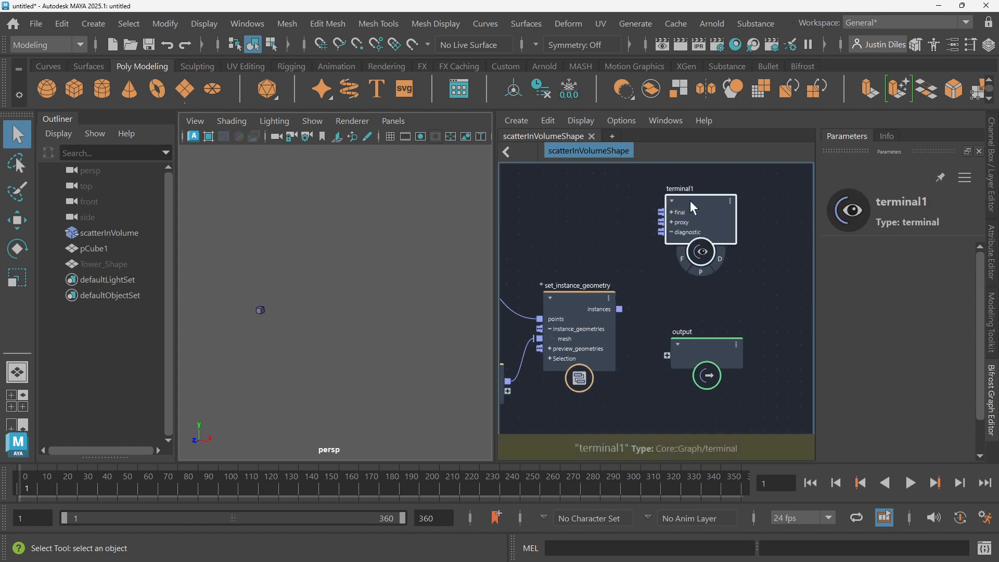
{"action": "key", "text": "Delete"}
- Add a new terminal node, connect set_instance_geometry's instances output to its proxy input, and inspect the scattered cubes
{"action": "key", "text": "Tab"}
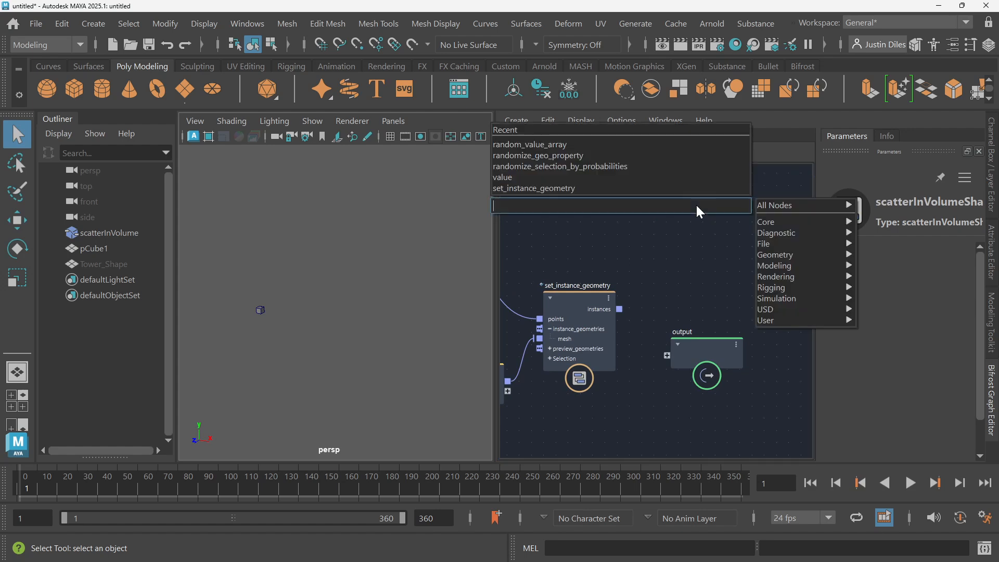
{"action": "type", "text": "term"}
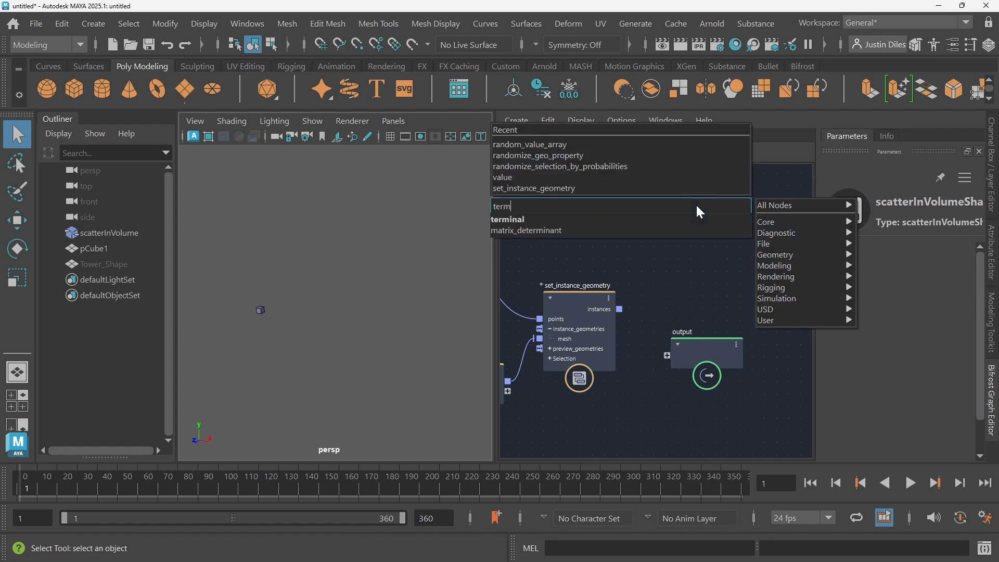
{"action": "left_click", "coordinate": [633, 218]}
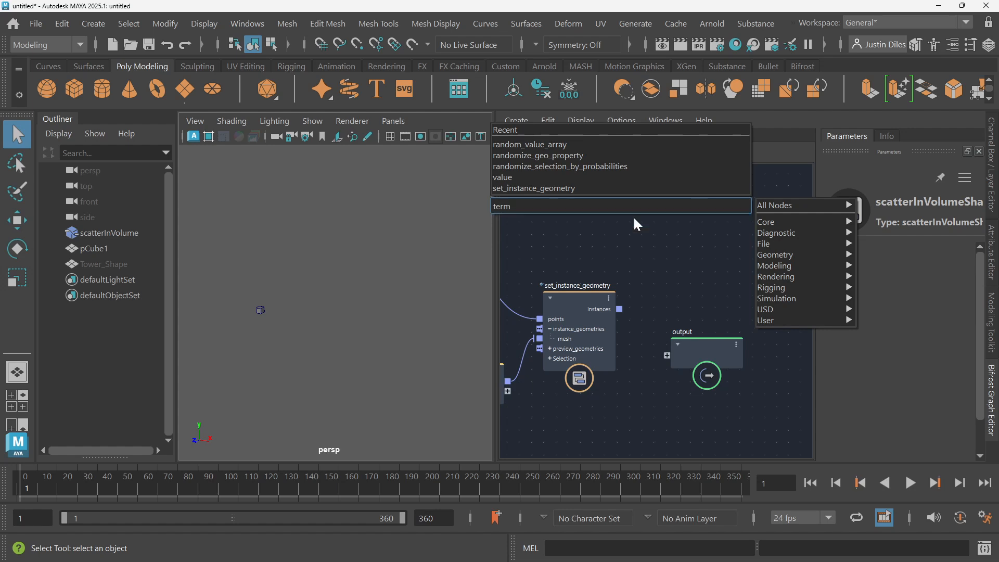
{"action": "left_click_drag", "start_coordinate": [696, 226], "coordinate": [716, 215]}
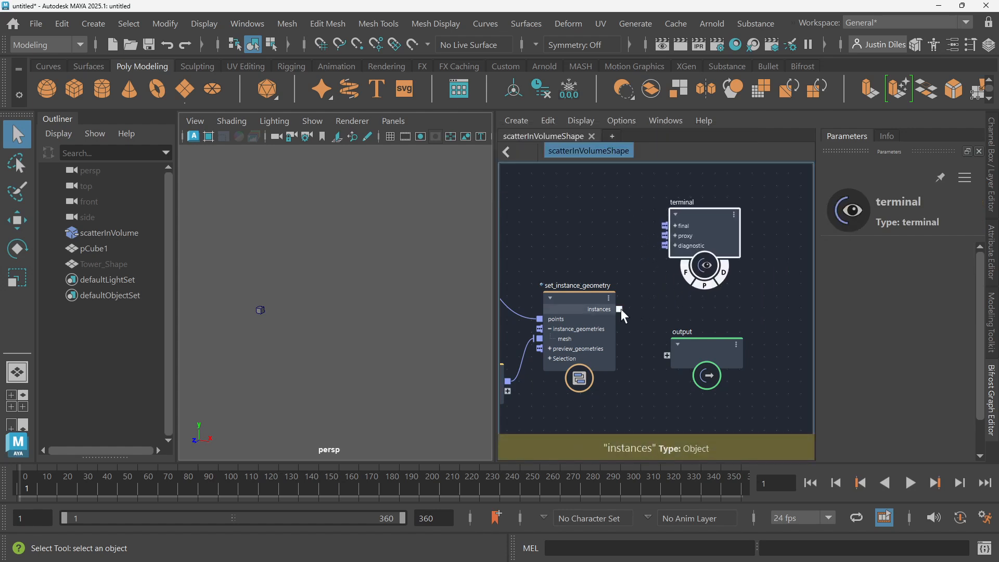
{"action": "left_click_drag", "start_coordinate": [620, 308], "coordinate": [678, 236]}
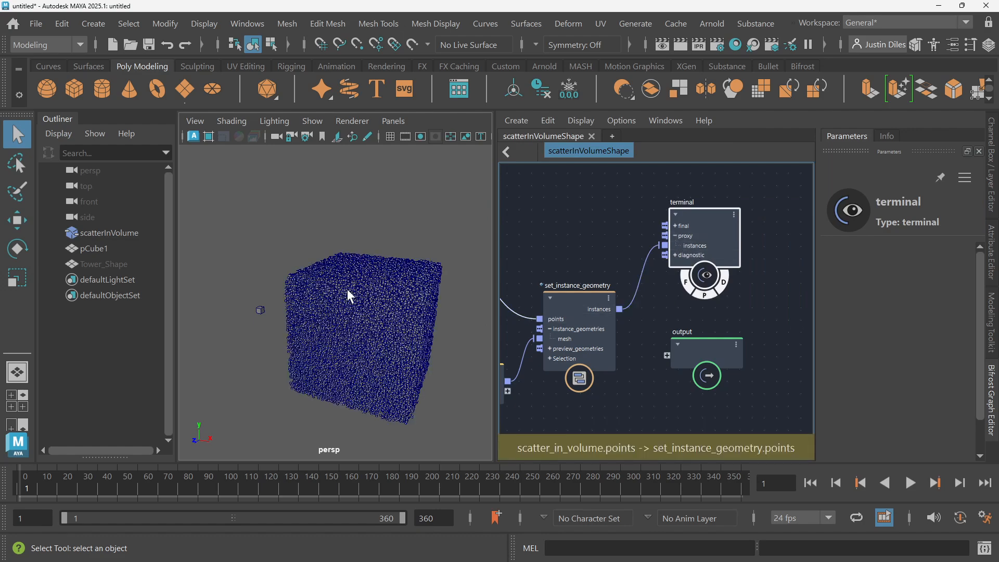
{"action": "scroll", "coordinate": [390, 285], "scroll_direction": "up", "scroll_amount": 6}
{"action": "scroll", "coordinate": [398, 276], "scroll_direction": "up", "scroll_amount": 8}
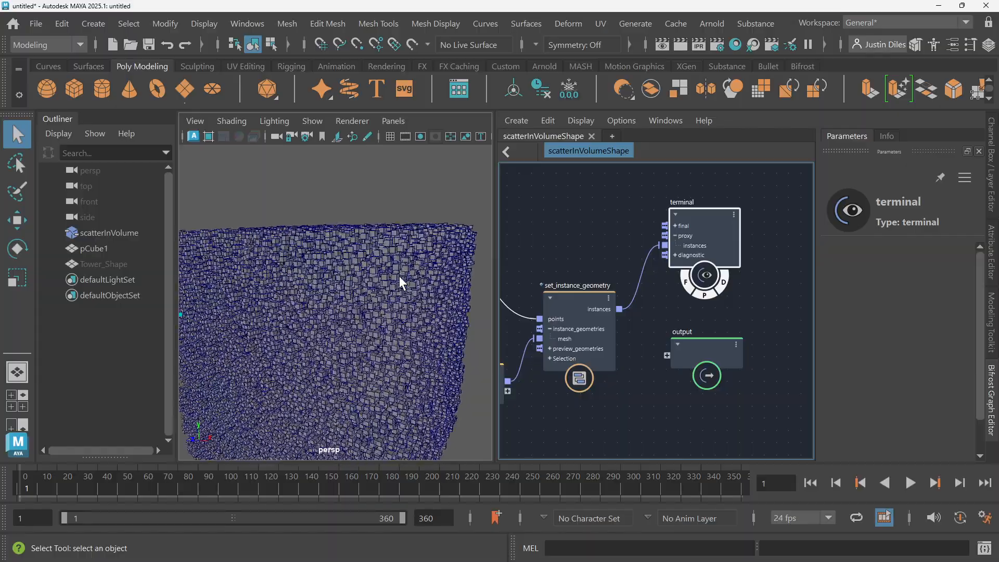
{"action": "scroll", "coordinate": [328, 267], "scroll_direction": "down", "scroll_amount": 10}
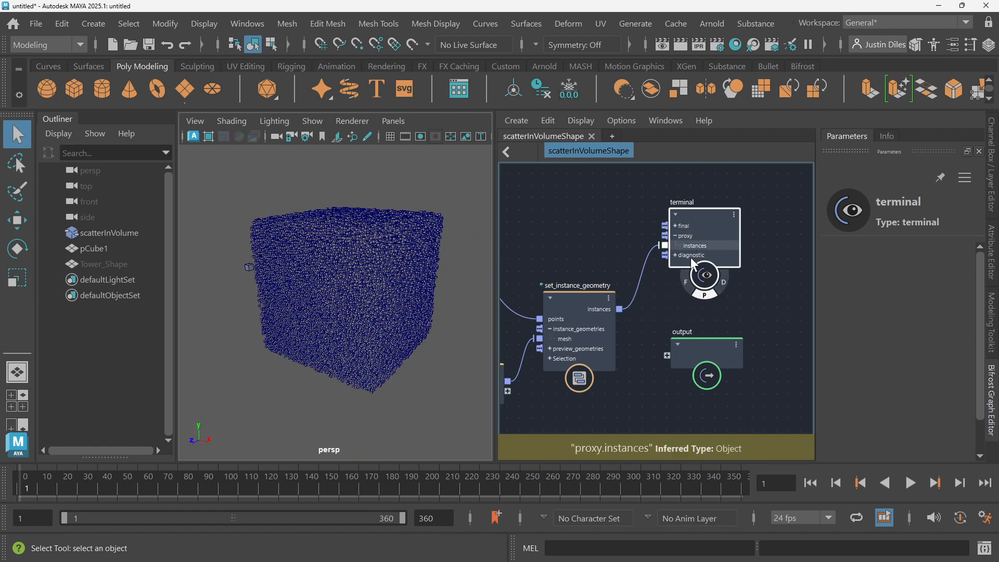
- Keep only the terminal's proxy display flag on, and move the output and terminal nodes farther from set_instance_geometry
{"action": "scroll", "coordinate": [736, 326], "scroll_direction": "down", "scroll_amount": 2}
{"action": "middle_click_drag", "start_coordinate": [736, 323], "coordinate": [712, 280], "text": "alt"}
{"action": "left_click_drag", "start_coordinate": [685, 298], "coordinate": [767, 323]}
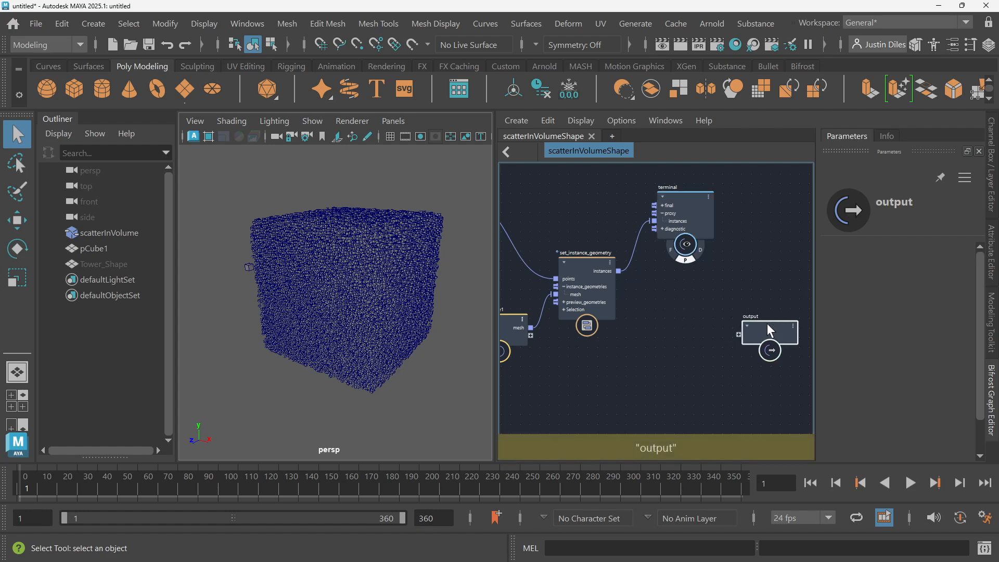
{"action": "left_click_drag", "start_coordinate": [685, 218], "coordinate": [745, 234]}
{"action": "middle_click_drag", "start_coordinate": [657, 246], "coordinate": [646, 248], "text": "alt"}
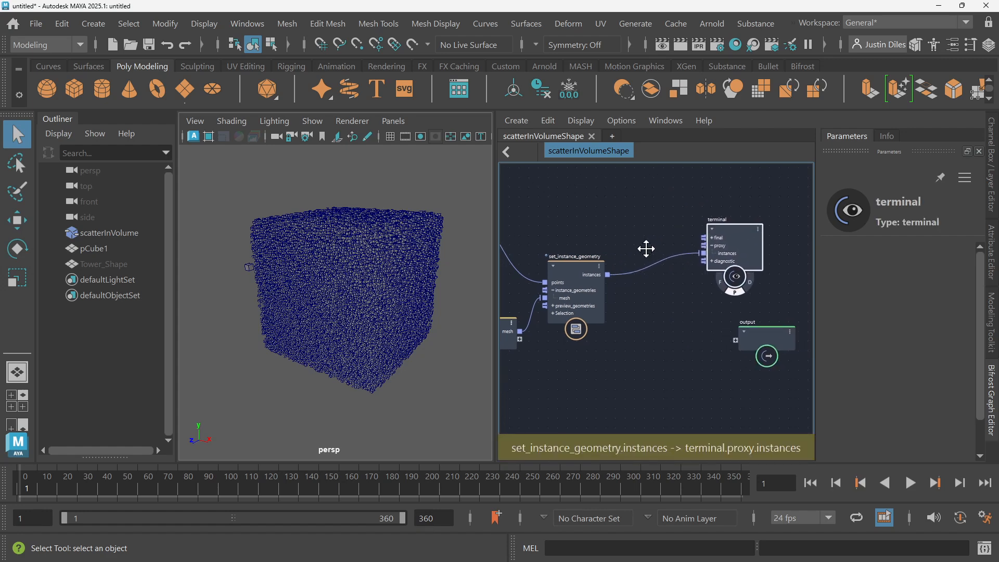
- Add a bake_instanced_geometry node between set_instance_geometry and terminal, and feed the instances output into its instances input
{"action": "left_click", "coordinate": [626, 244]}
{"action": "scroll", "coordinate": [629, 244], "scroll_direction": "up", "scroll_amount": 2}
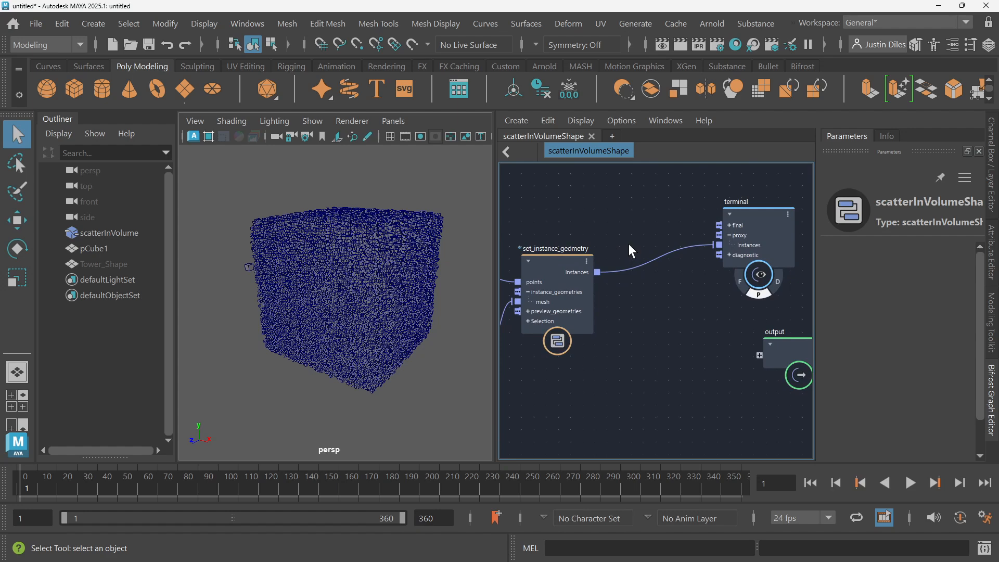
{"action": "key", "text": "Tab"}
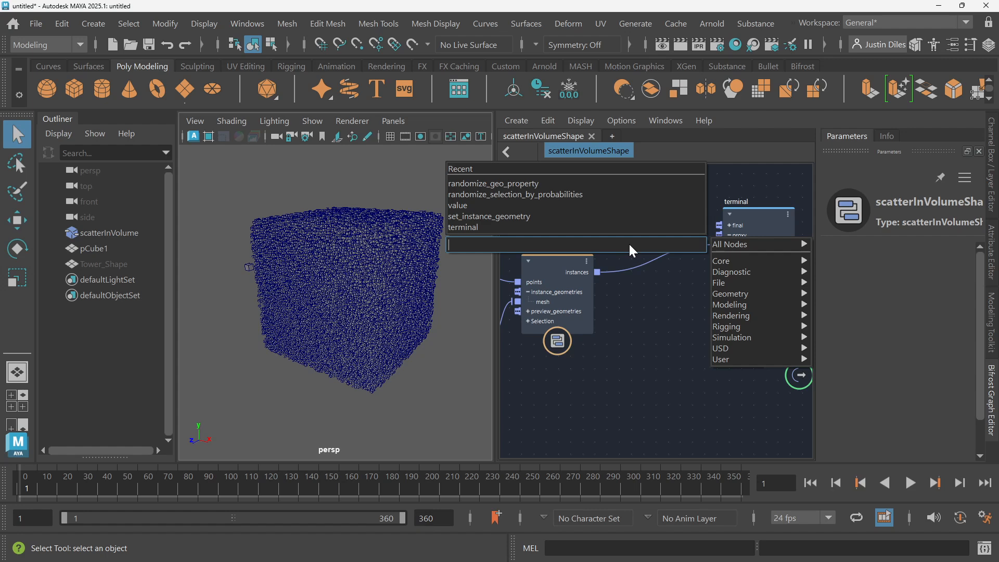
{"action": "type", "text": "bake"}
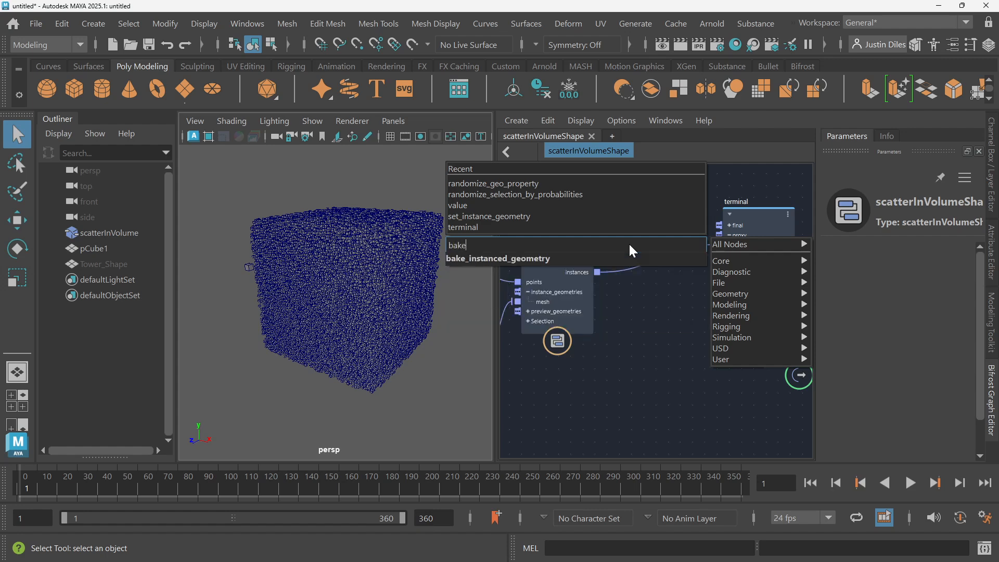
{"action": "left_click", "coordinate": [566, 258]}
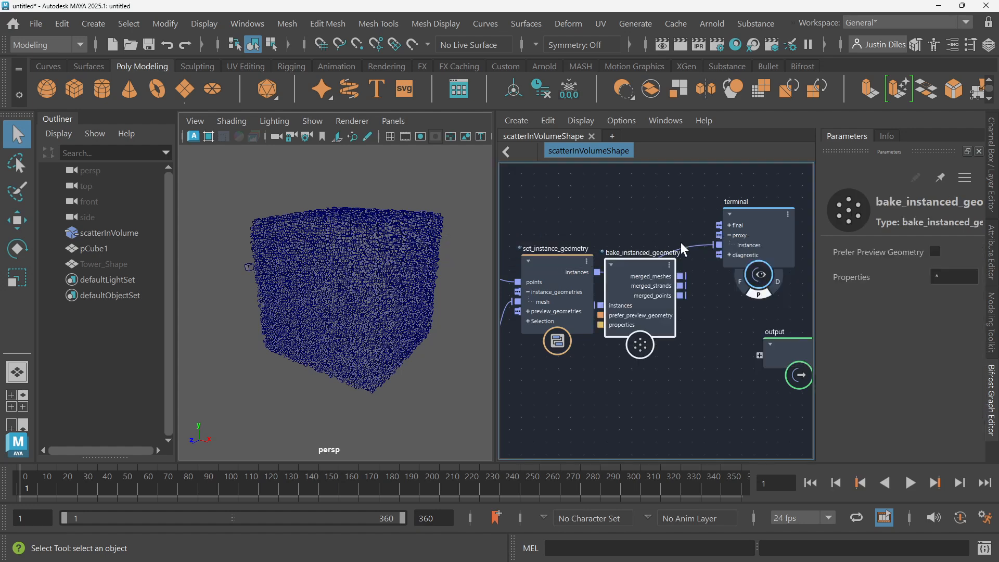
{"action": "left_click_drag", "start_coordinate": [637, 268], "coordinate": [667, 280]}
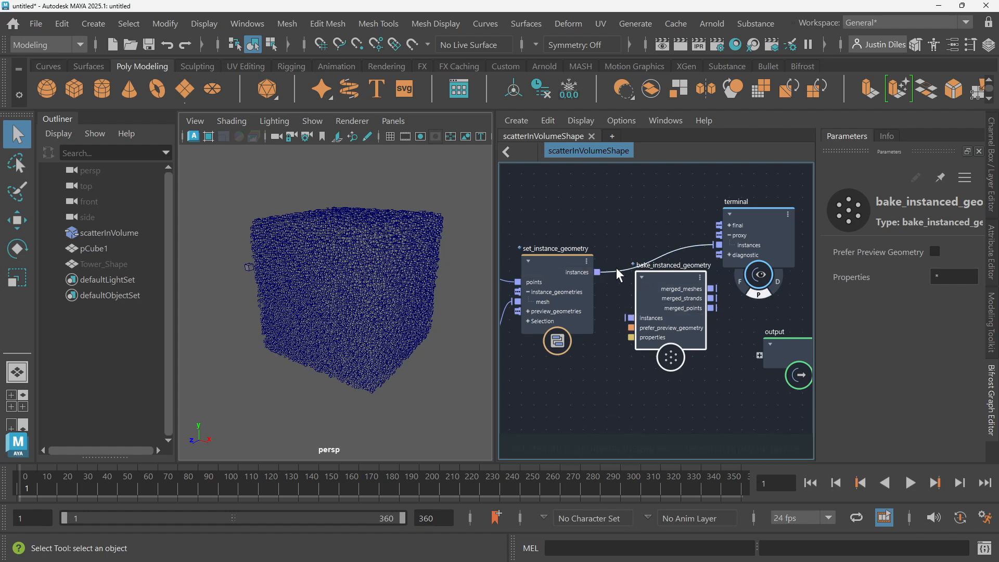
{"action": "left_click_drag", "start_coordinate": [602, 270], "coordinate": [651, 308]}
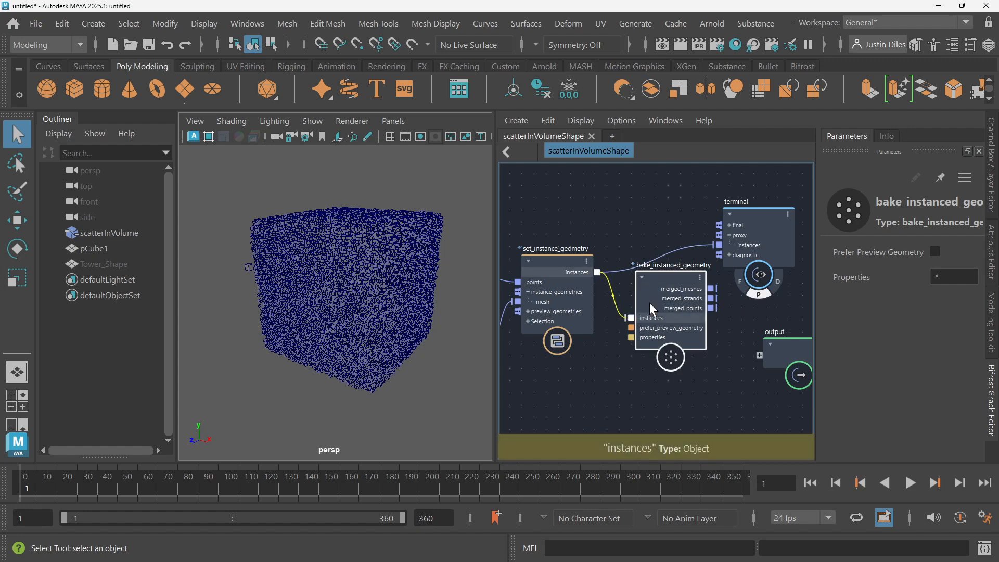
- Connect bake_instanced_geometry's merged_meshes output to the terminal's proxy input instead of the raw instances, and inspect the baked cubes
{"action": "left_click_drag", "start_coordinate": [754, 223], "coordinate": [777, 217]}
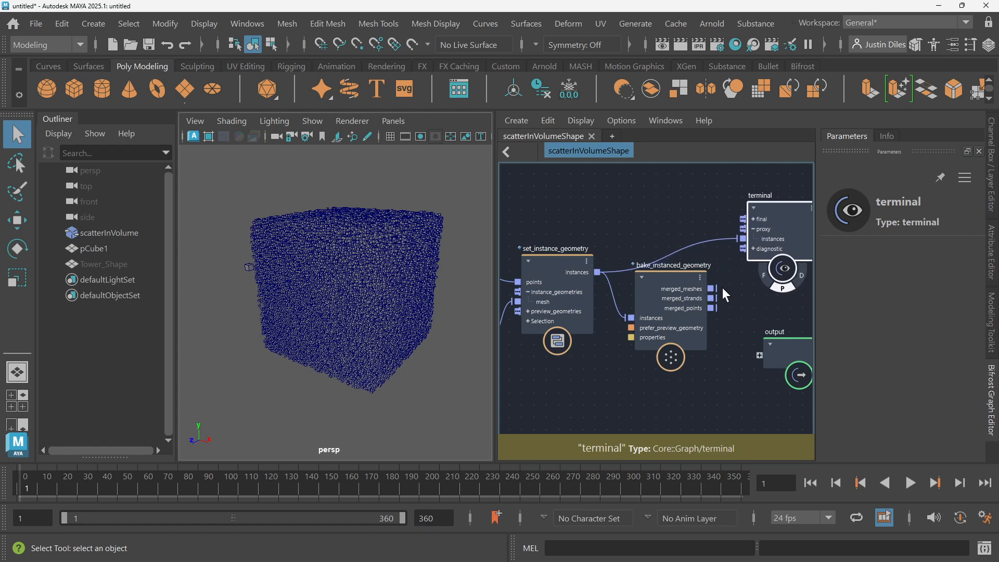
{"action": "left_click_drag", "start_coordinate": [713, 288], "coordinate": [744, 238]}
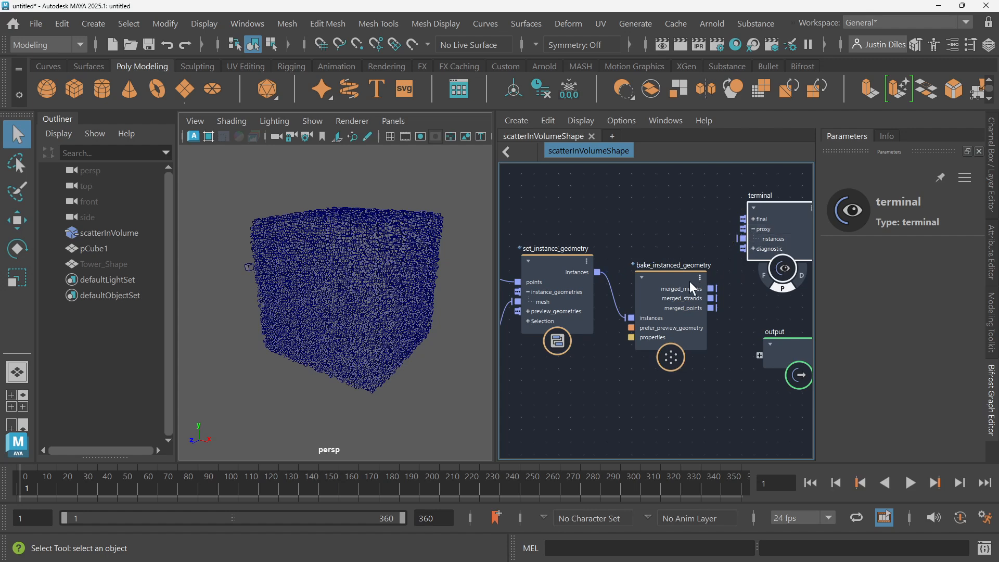
{"action": "left_click", "coordinate": [679, 268]}
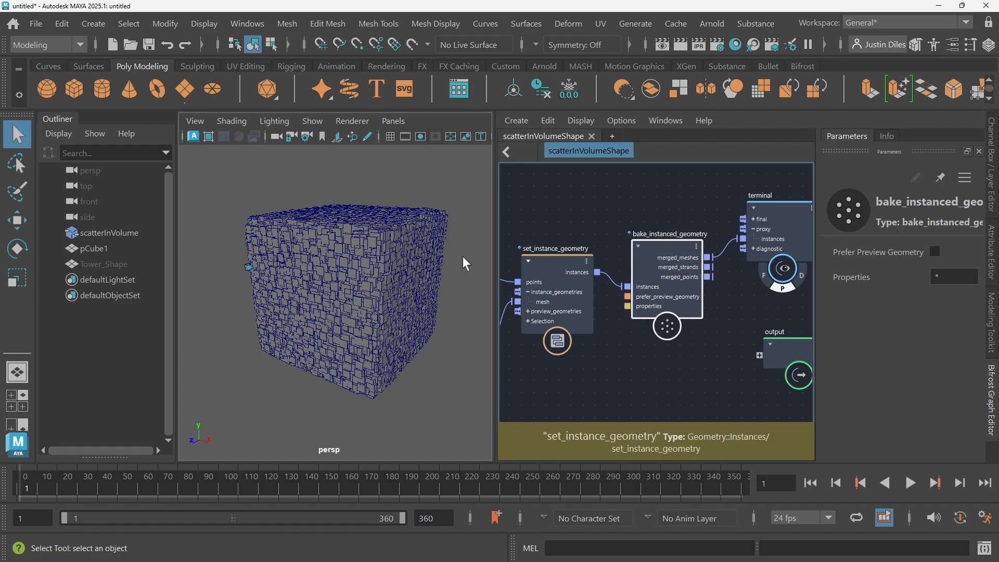
{"action": "left_click_drag", "start_coordinate": [463, 256], "coordinate": [456, 257], "text": "alt"}
{"action": "scroll", "coordinate": [457, 257], "scroll_direction": "up", "scroll_amount": 5}
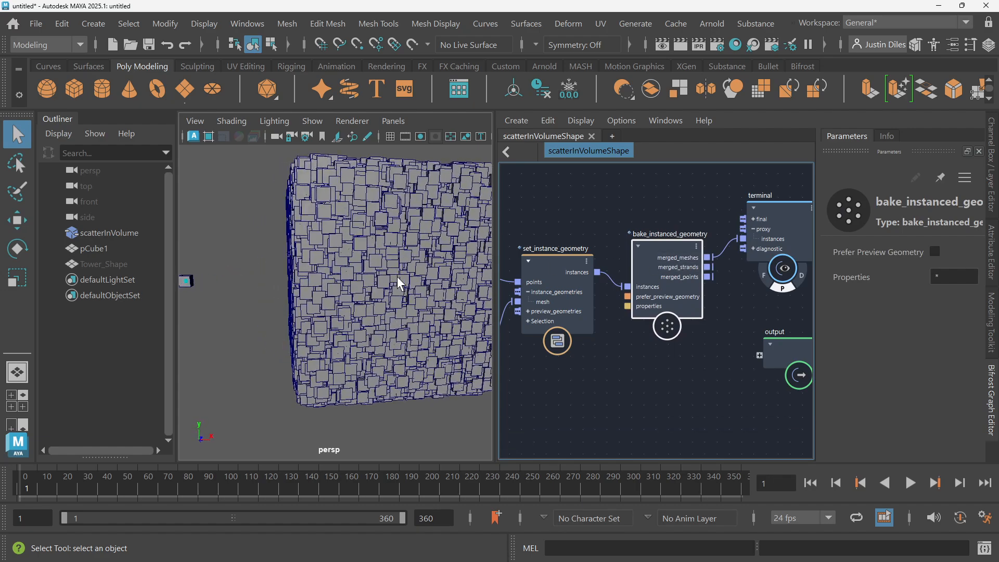
{"action": "mouse_move", "coordinate": [221, 291]}
{"action": "left_mouse_down", "text": "alt"}
{"action": "mouse_move", "coordinate": [235, 302]}
{"action": "mouse_move", "coordinate": [222, 282]}
{"action": "left_mouse_up", "text": "alt"}
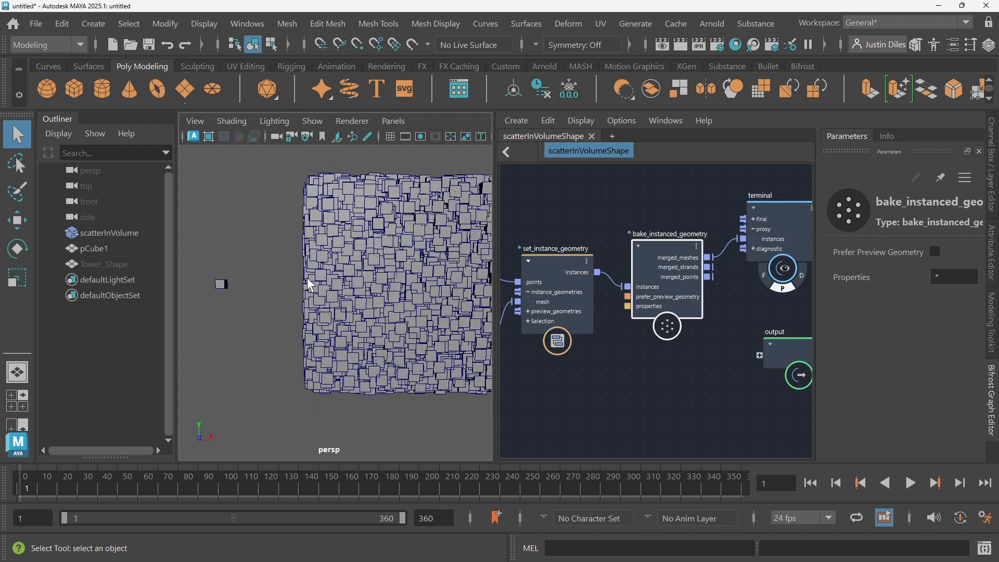
{"action": "left_click_drag", "start_coordinate": [320, 282], "coordinate": [364, 260], "text": "alt"}
- Line up set_instance_geometry with bake_instanced_geometry, and move the terminal and output nodes farther from the bake node
{"action": "left_click", "coordinate": [710, 242]}
{"action": "scroll", "coordinate": [710, 242], "scroll_direction": "down", "scroll_amount": 3}
{"action": "middle_click_drag", "start_coordinate": [604, 315], "coordinate": [704, 329], "text": "alt"}
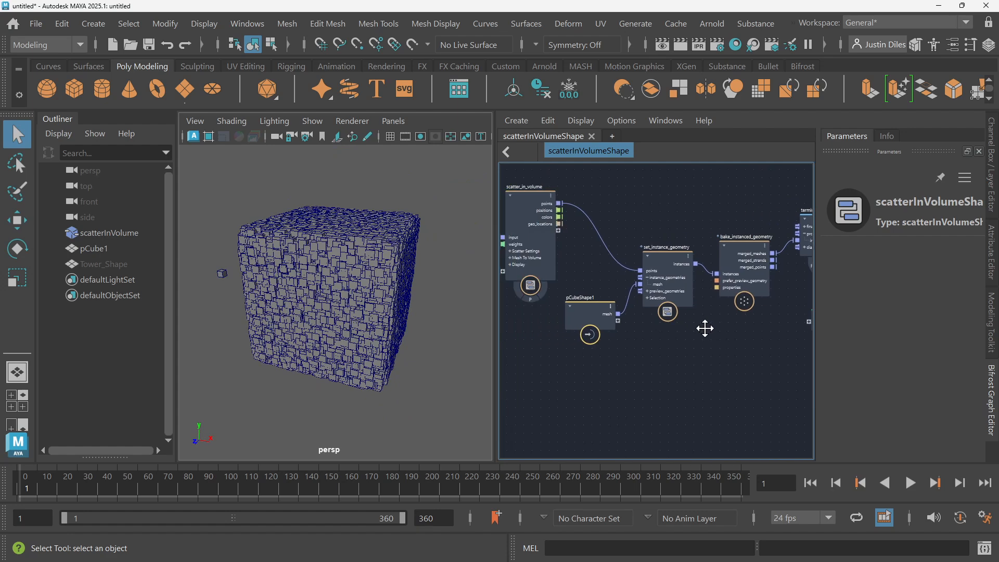
{"action": "scroll", "coordinate": [676, 270], "scroll_direction": "up", "scroll_amount": 4}
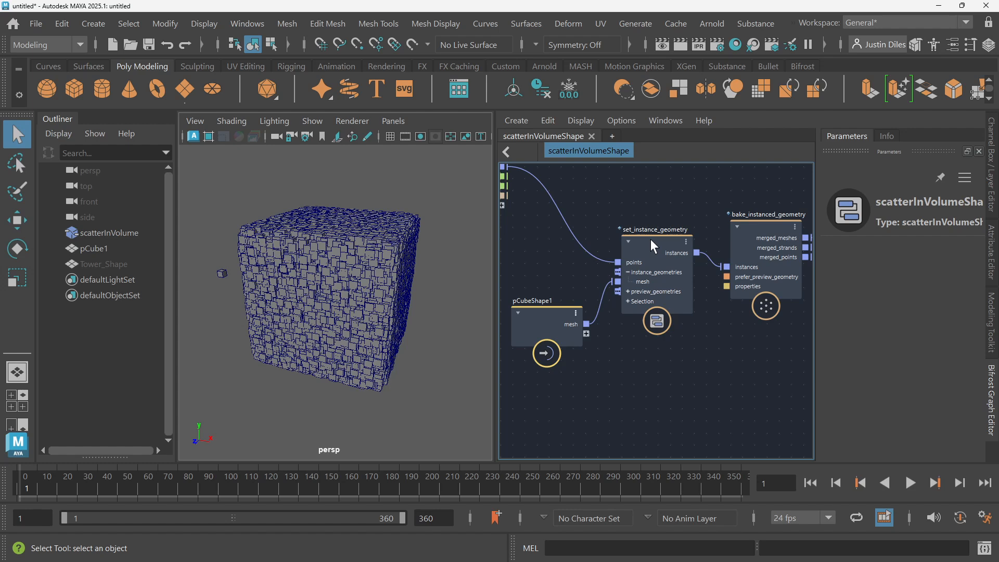
{"action": "middle_click_drag", "start_coordinate": [727, 201], "coordinate": [675, 216], "text": "alt"}
{"action": "left_click_drag", "start_coordinate": [613, 264], "coordinate": [622, 247]}
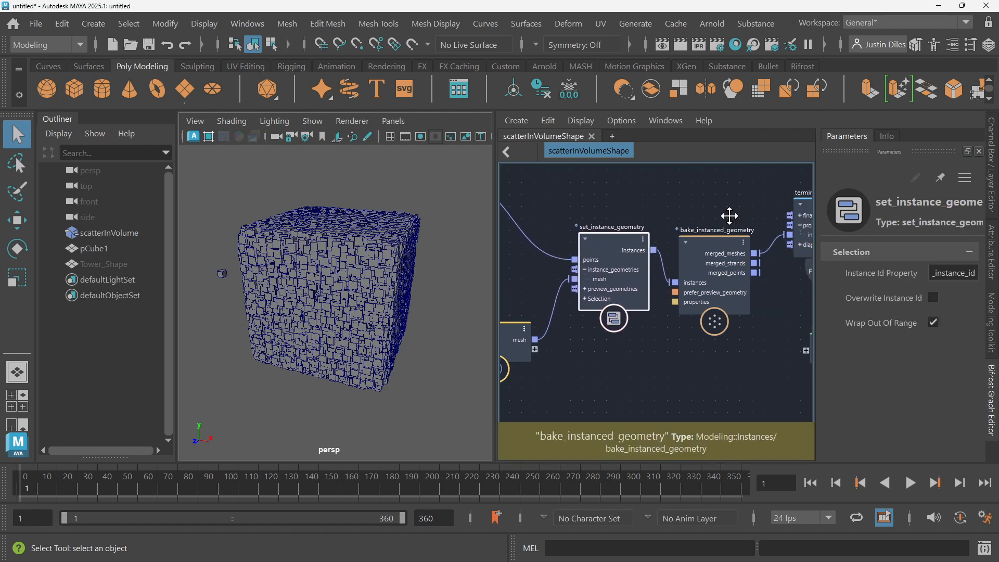
{"action": "scroll", "coordinate": [658, 223], "scroll_direction": "down", "scroll_amount": 3}
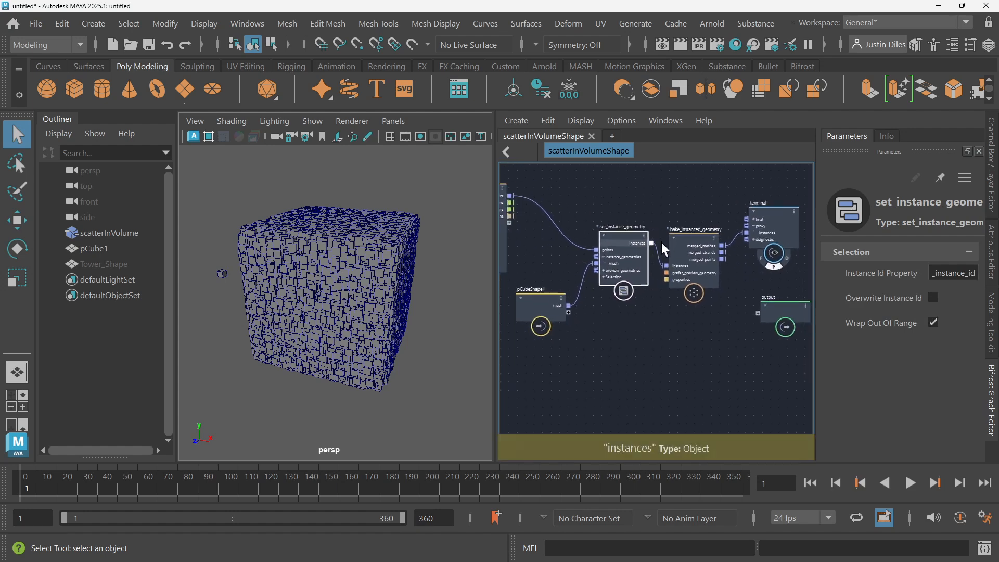
{"action": "middle_click_drag", "start_coordinate": [636, 224], "coordinate": [599, 225], "text": "alt"}
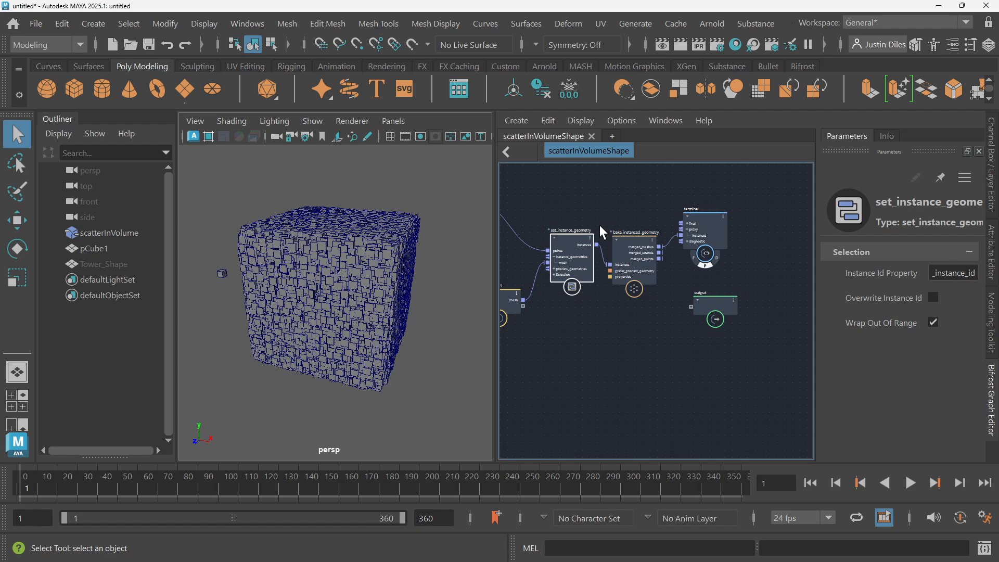
{"action": "middle_click_drag", "start_coordinate": [654, 195], "coordinate": [670, 213], "text": "alt"}
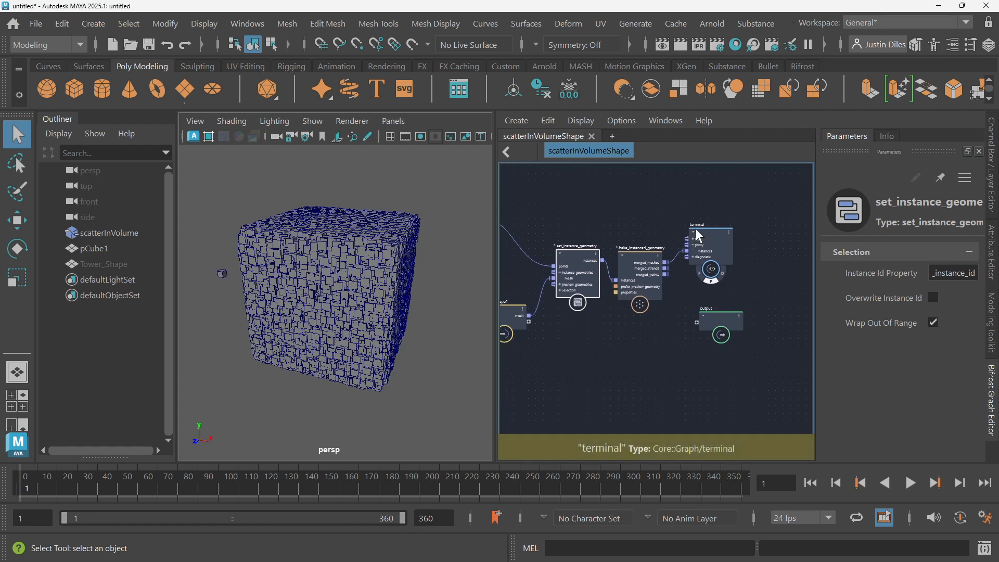
{"action": "left_click_drag", "start_coordinate": [695, 229], "coordinate": [750, 240]}
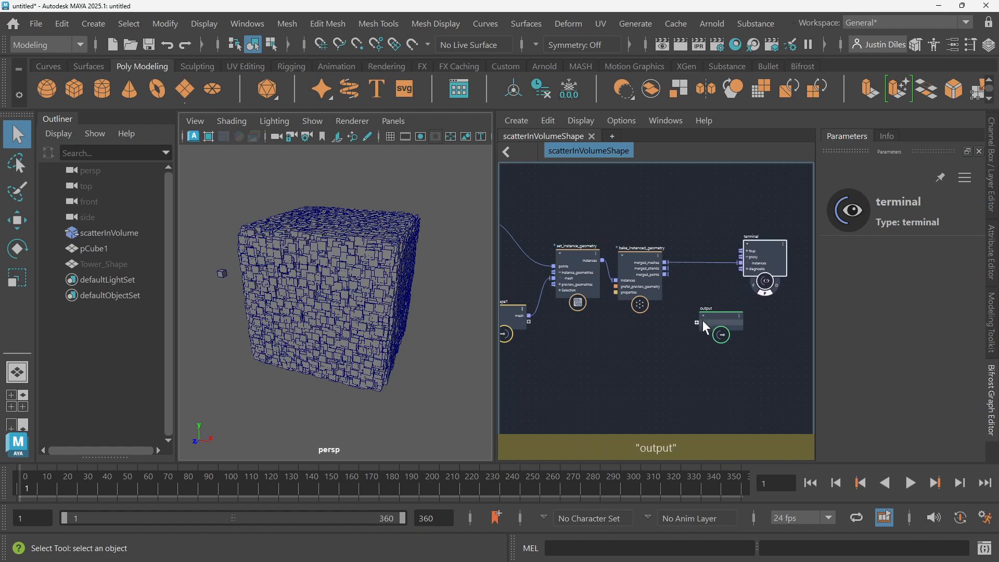
{"action": "left_click_drag", "start_coordinate": [702, 320], "coordinate": [738, 315]}
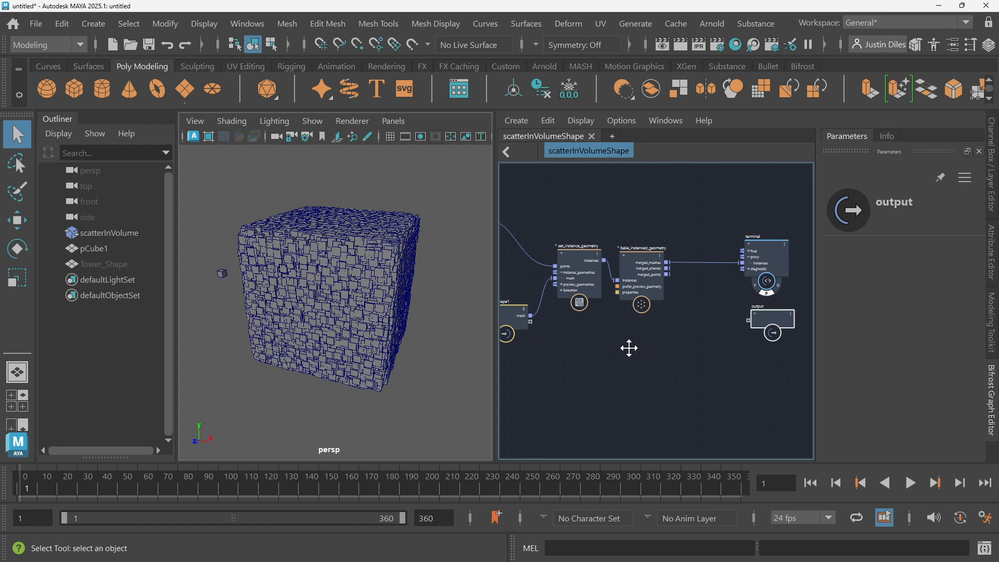
- Reposition the scatter_in_volume and Tower_ShapeShape nodes so the start of the graph is neatly lined up
{"action": "middle_click_drag", "start_coordinate": [629, 348], "coordinate": [734, 359], "text": "alt"}
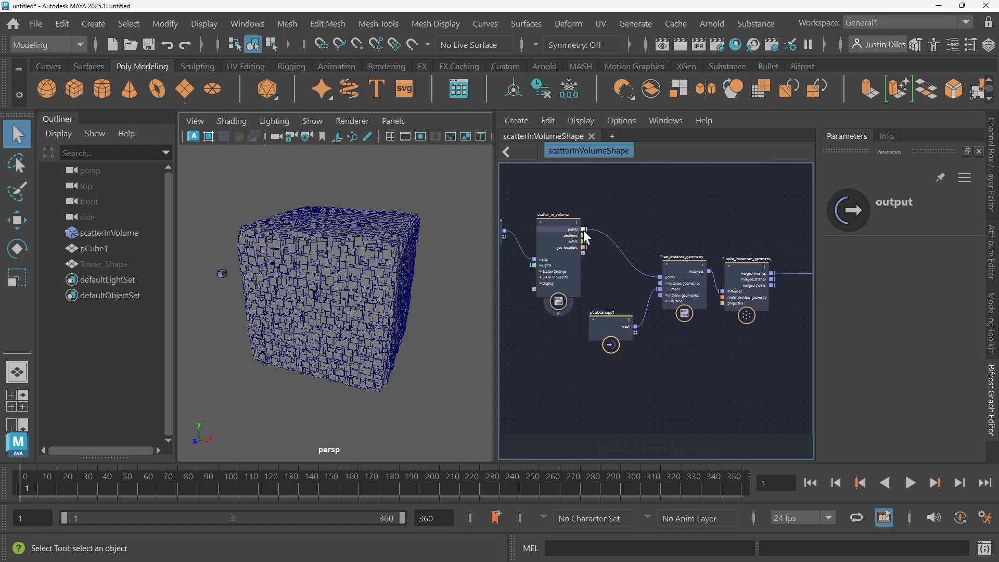
{"action": "left_click_drag", "start_coordinate": [553, 226], "coordinate": [548, 218]}
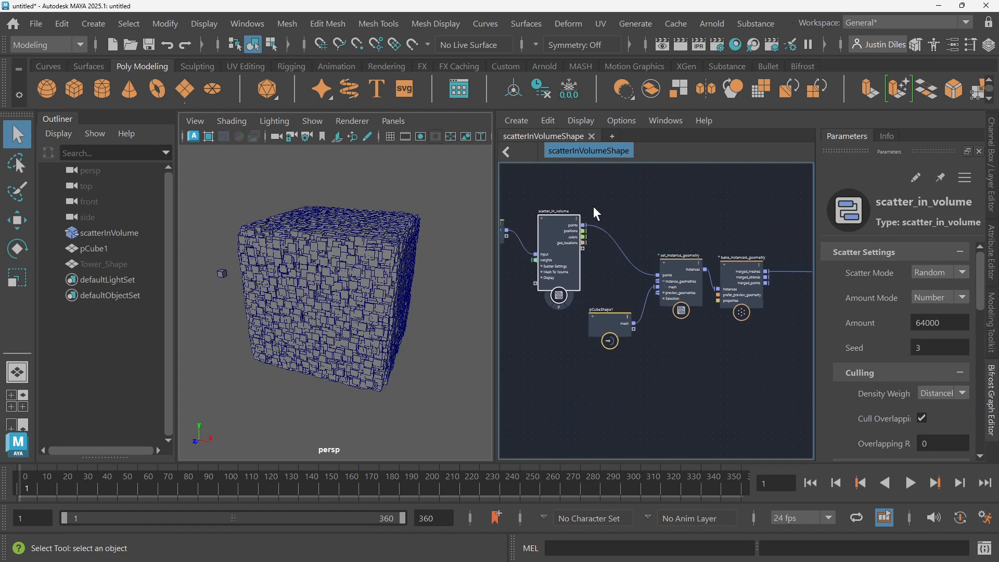
{"action": "middle_click_drag", "start_coordinate": [614, 232], "coordinate": [728, 250], "text": "alt"}
{"action": "scroll", "coordinate": [656, 260], "scroll_direction": "up", "scroll_amount": 2}
{"action": "left_click_drag", "start_coordinate": [564, 233], "coordinate": [563, 259]}
{"action": "scroll", "coordinate": [660, 286], "scroll_direction": "up", "scroll_amount": 4}
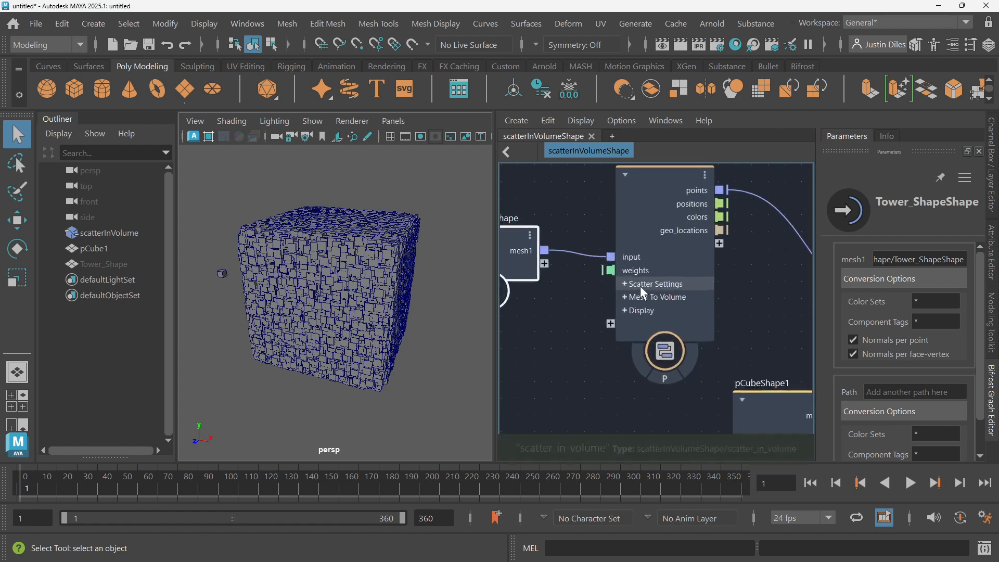
- Expose the Scatter Settings ports on scatter_in_volume and create a value node feeding its amount input
{"action": "left_click", "coordinate": [620, 282]}
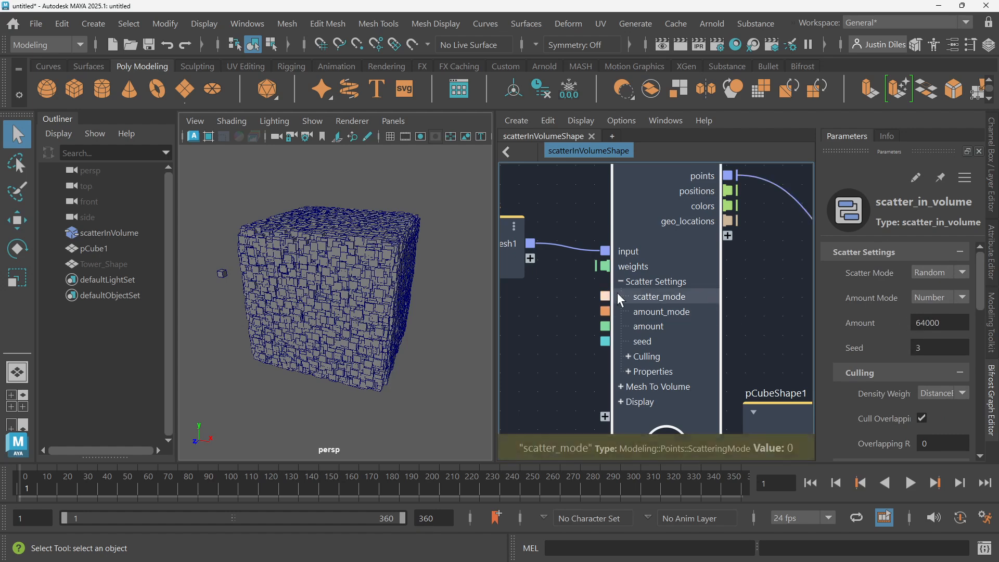
{"action": "middle_click_drag", "start_coordinate": [608, 310], "coordinate": [643, 333]}
{"action": "scroll", "coordinate": [642, 322], "scroll_direction": "down", "scroll_amount": 2}
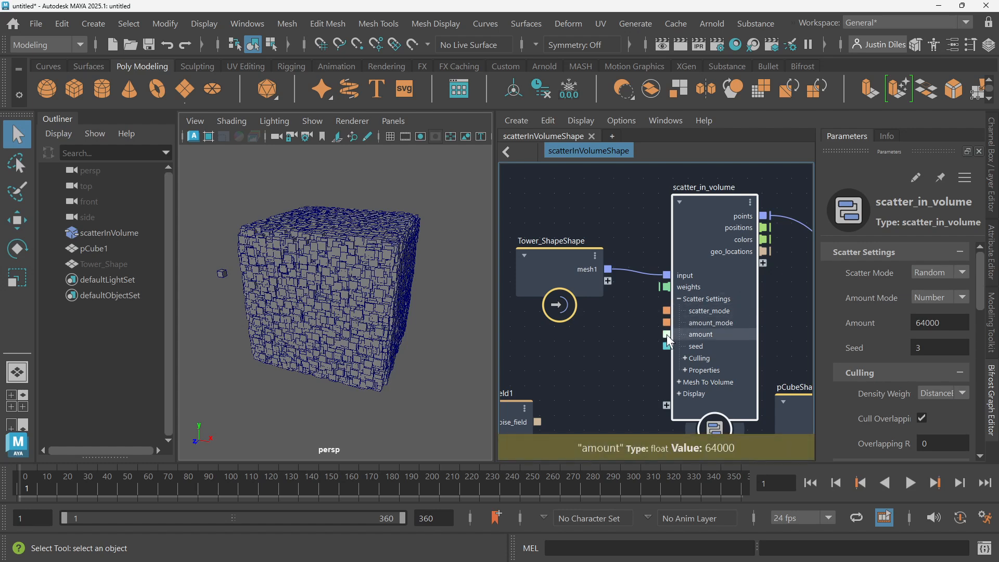
{"action": "left_click", "coordinate": [599, 329]}
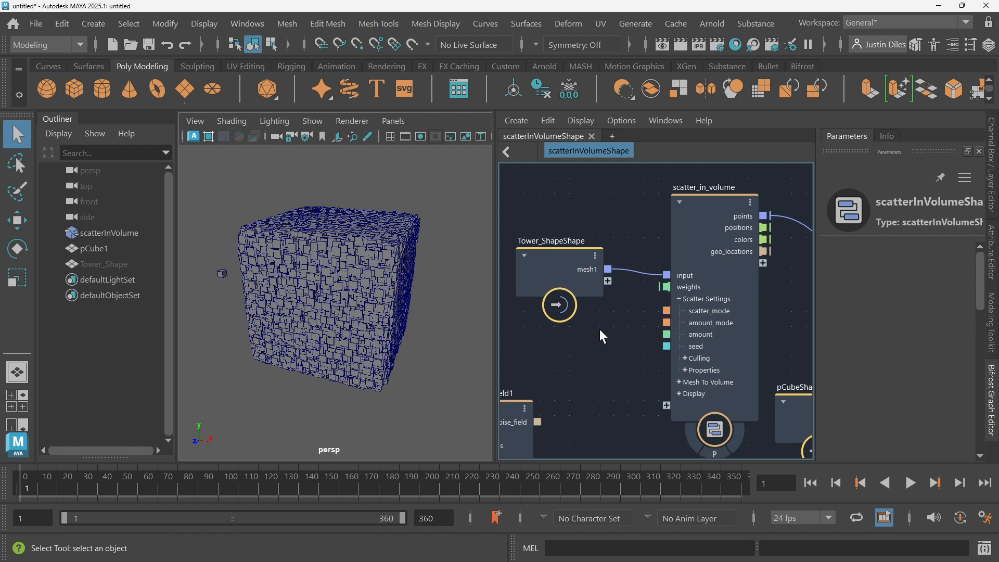
{"action": "key", "text": "Tab"}
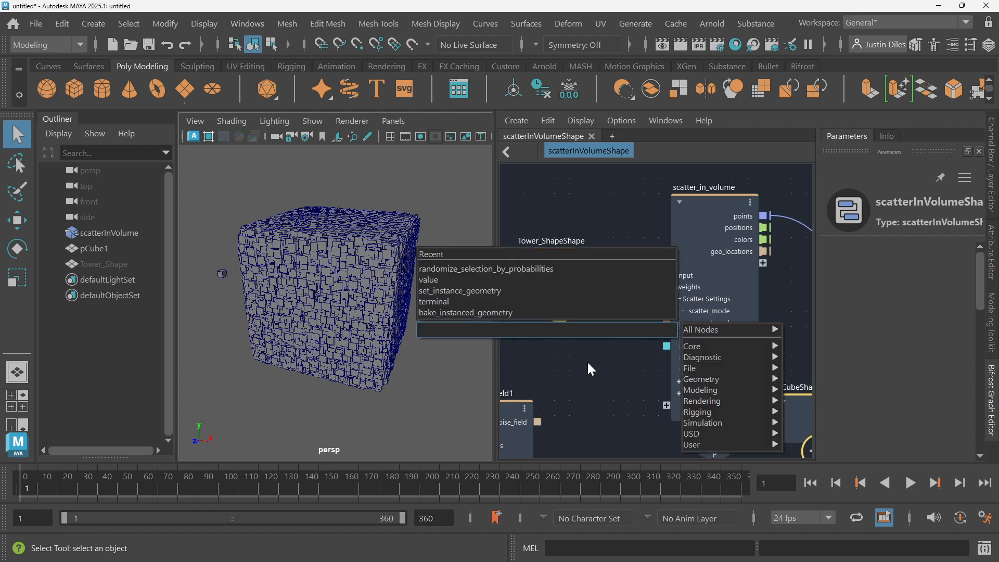
{"action": "key", "text": "Escape"}
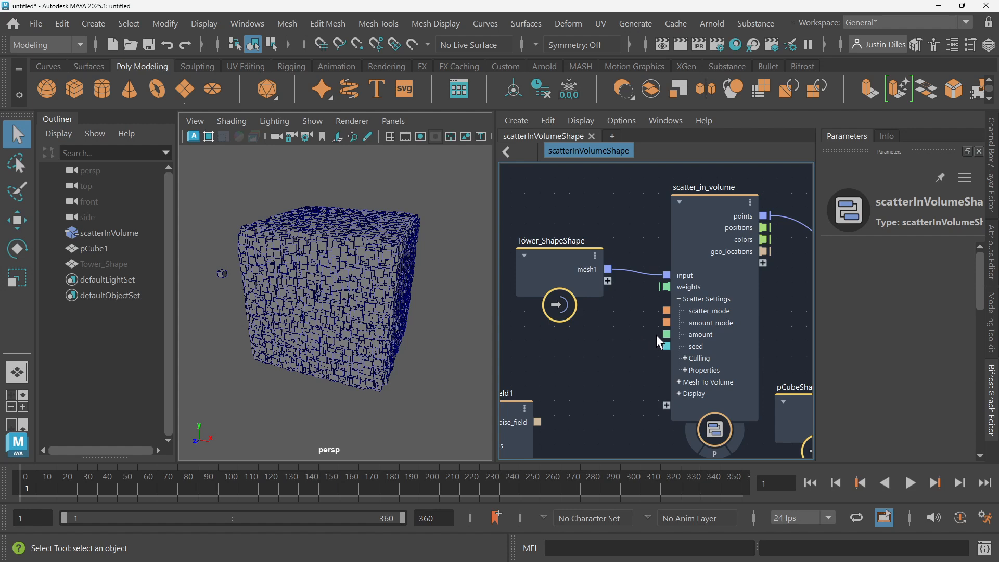
{"action": "mouse_move", "coordinate": [667, 336]}
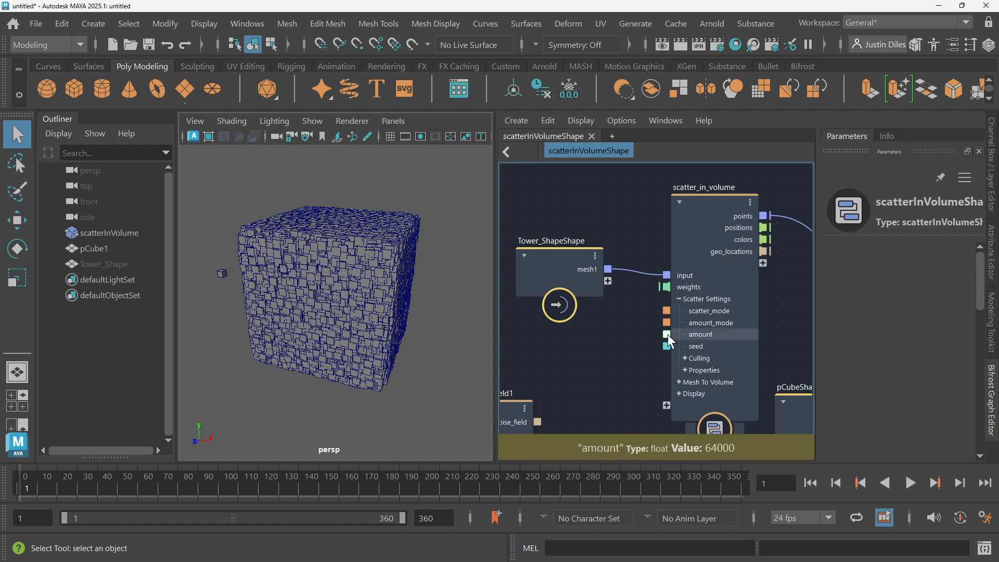
{"action": "right_click", "coordinate": [670, 341]}
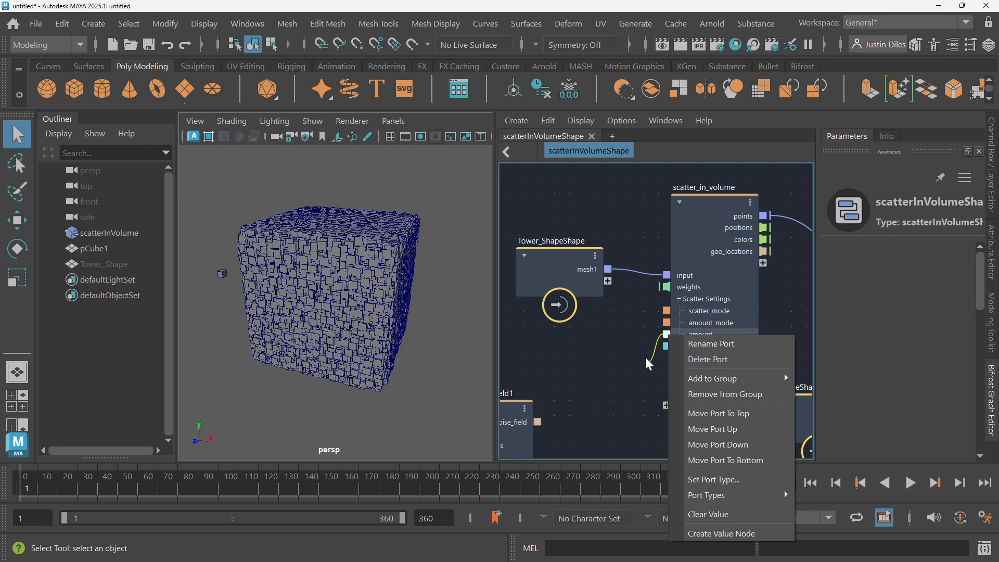
{"action": "left_click", "coordinate": [726, 534]}
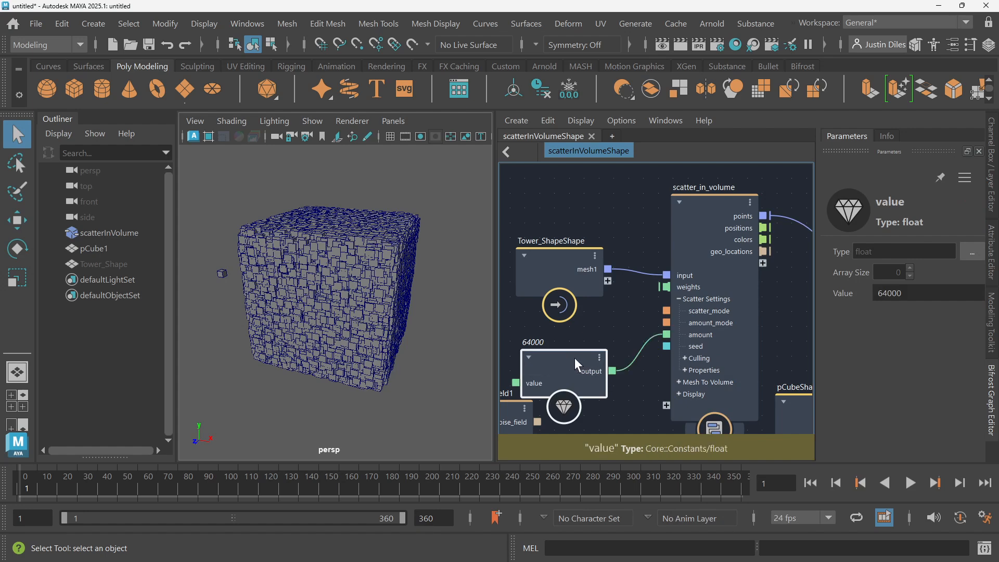
- Stack the amount value node beneath Tower_ShapeShape and set its value to 174.4
{"action": "left_click_drag", "start_coordinate": [574, 358], "coordinate": [570, 331]}
{"action": "left_click_drag", "start_coordinate": [580, 250], "coordinate": [576, 203]}
{"action": "left_click_drag", "start_coordinate": [571, 326], "coordinate": [570, 295]}
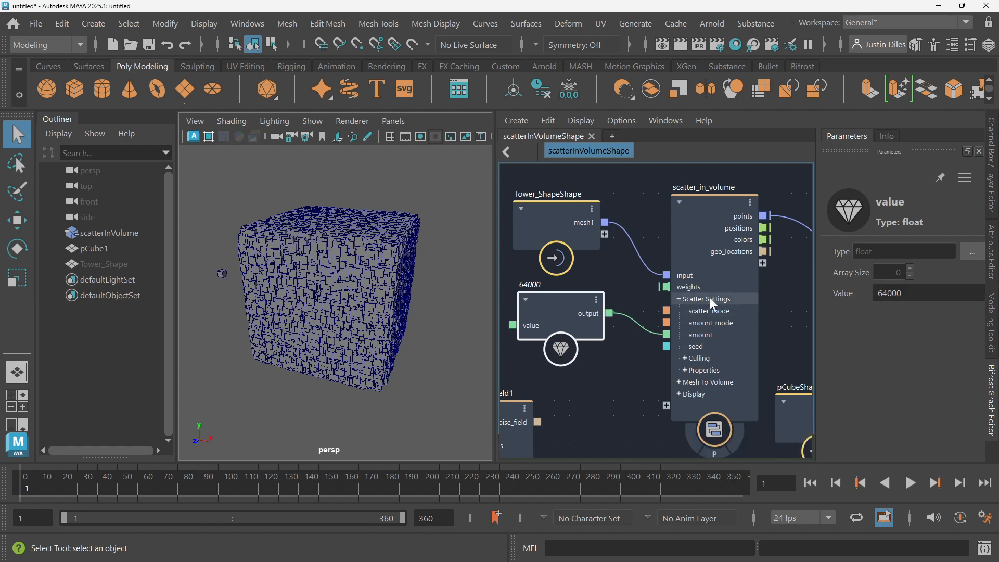
{"action": "left_click_drag", "start_coordinate": [888, 293], "coordinate": [272, 328], "text": "ctrl"}
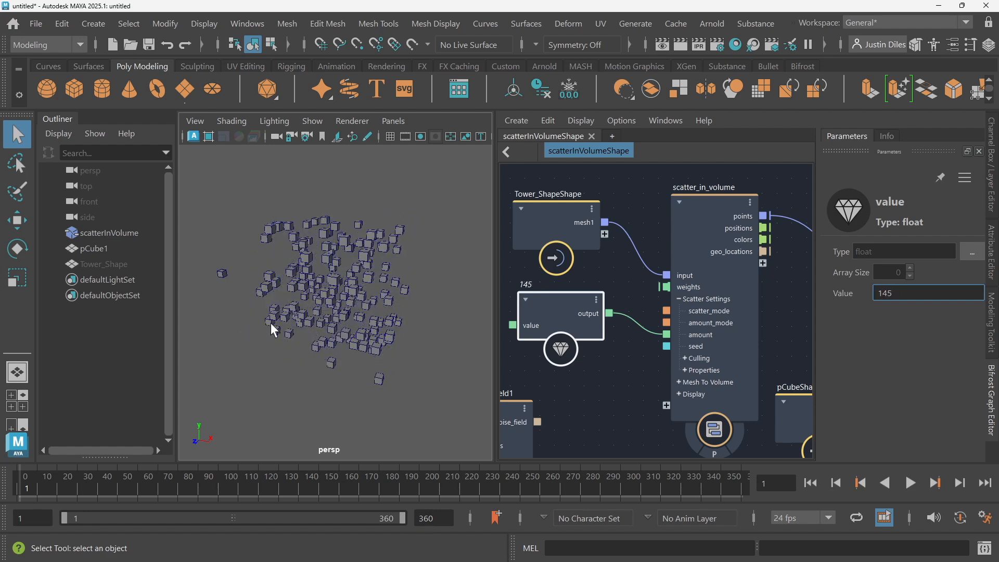
{"action": "left_click_drag", "start_coordinate": [848, 290], "coordinate": [868, 294]}
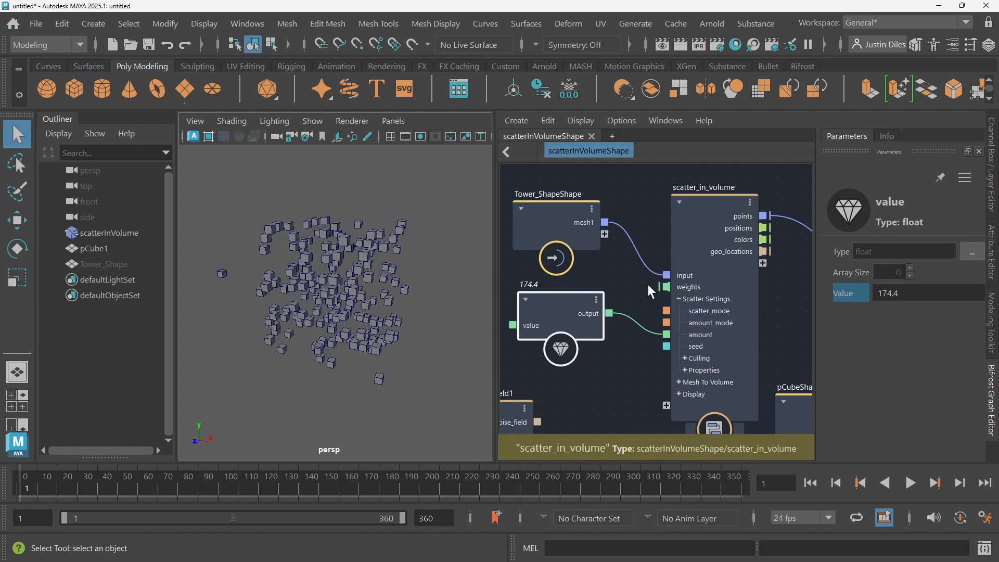
- Move the nodes downstream of scatter_in_volume farther along to make room, and widen the graph editor pane
{"action": "scroll", "coordinate": [663, 293], "scroll_direction": "down", "scroll_amount": 5}
{"action": "middle_click_drag", "start_coordinate": [734, 316], "coordinate": [541, 285], "text": "alt"}
{"action": "left_click_drag", "start_coordinate": [799, 229], "coordinate": [520, 372]}
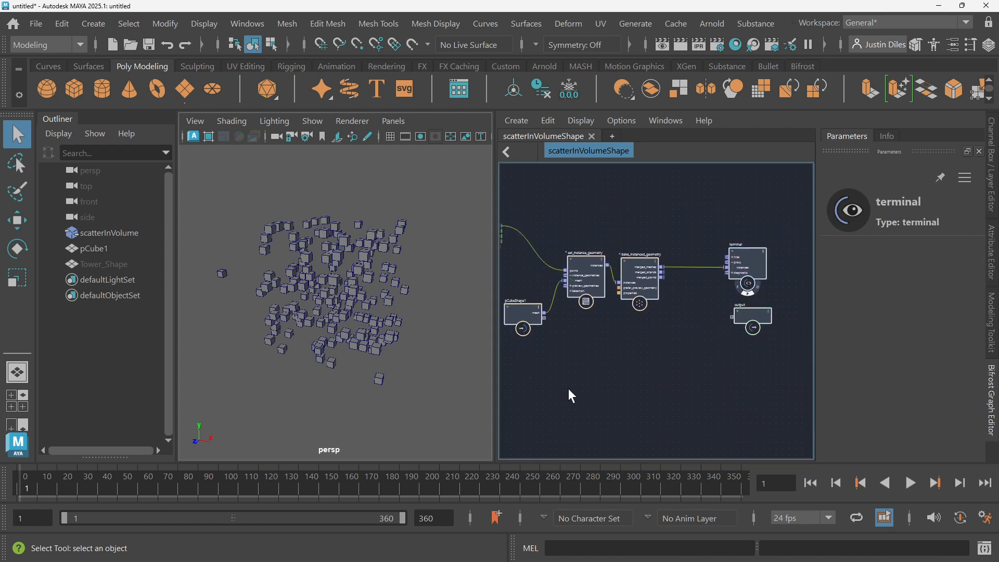
{"action": "left_click_drag", "start_coordinate": [591, 256], "coordinate": [643, 265]}
{"action": "middle_click_drag", "start_coordinate": [642, 223], "coordinate": [716, 226], "text": "alt"}
{"action": "left_click", "coordinate": [715, 225]}
{"action": "scroll", "coordinate": [542, 210], "scroll_direction": "up", "scroll_amount": 4}
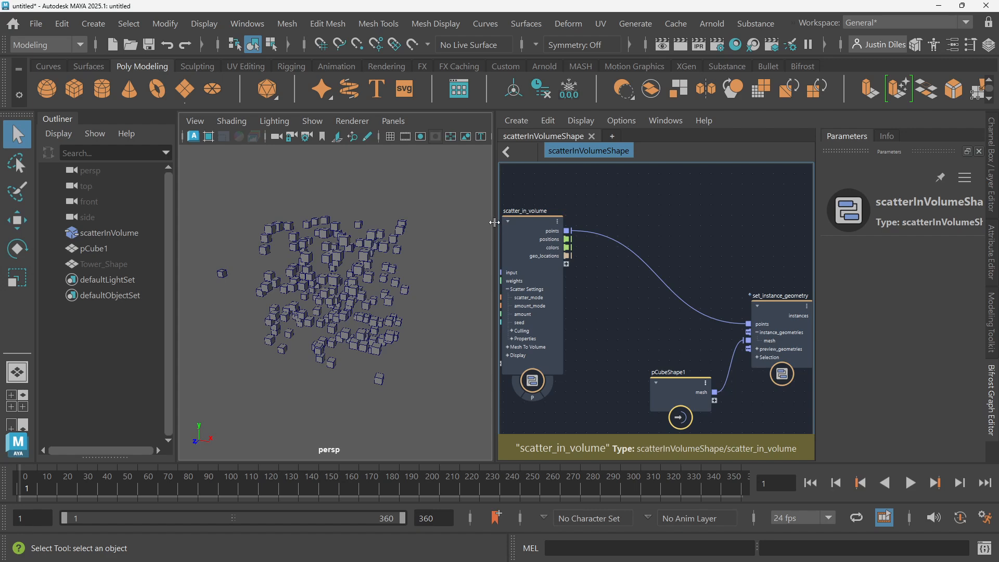
{"action": "left_click_drag", "start_coordinate": [495, 222], "coordinate": [385, 223]}
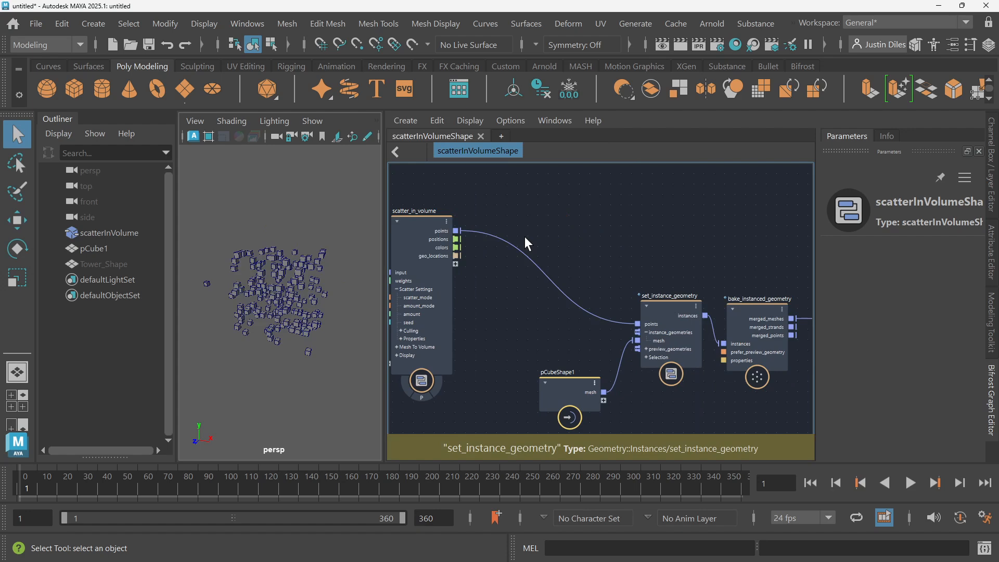
- Add a randomize_point_scale node and place it between scatter_in_volume and set_instance_geometry
{"action": "key", "text": "Tab"}
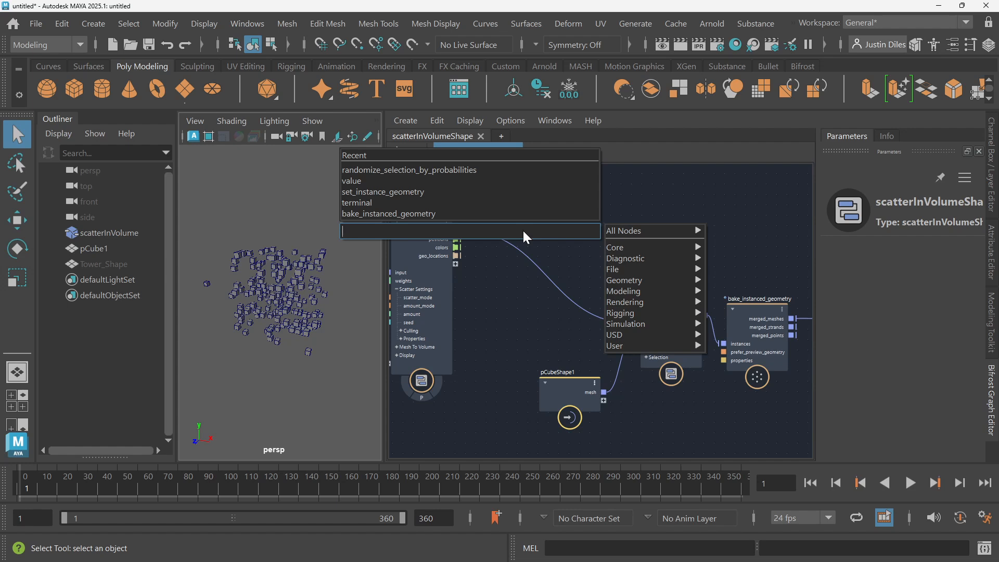
{"action": "type", "text": "random"}
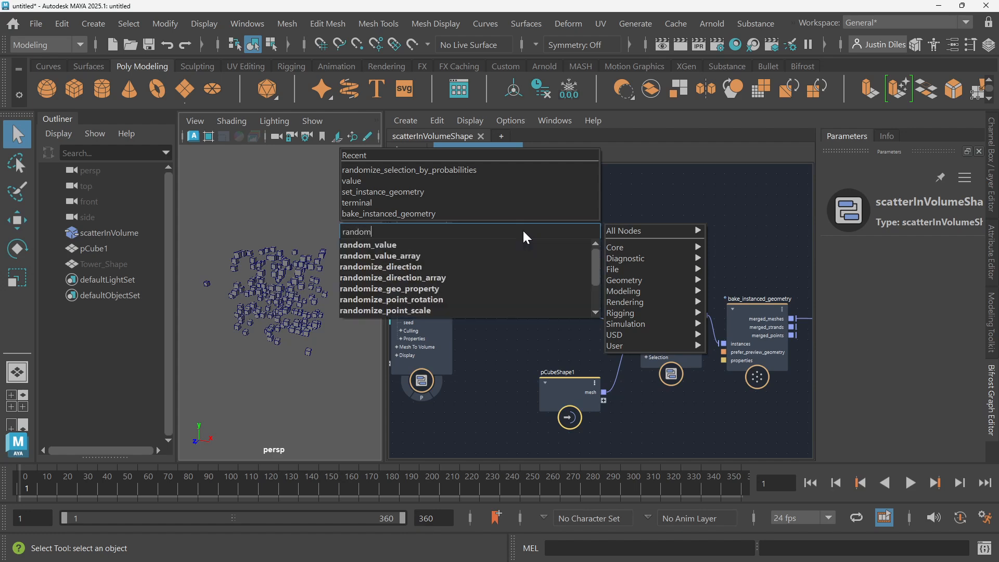
{"action": "type", "text": "ize"}
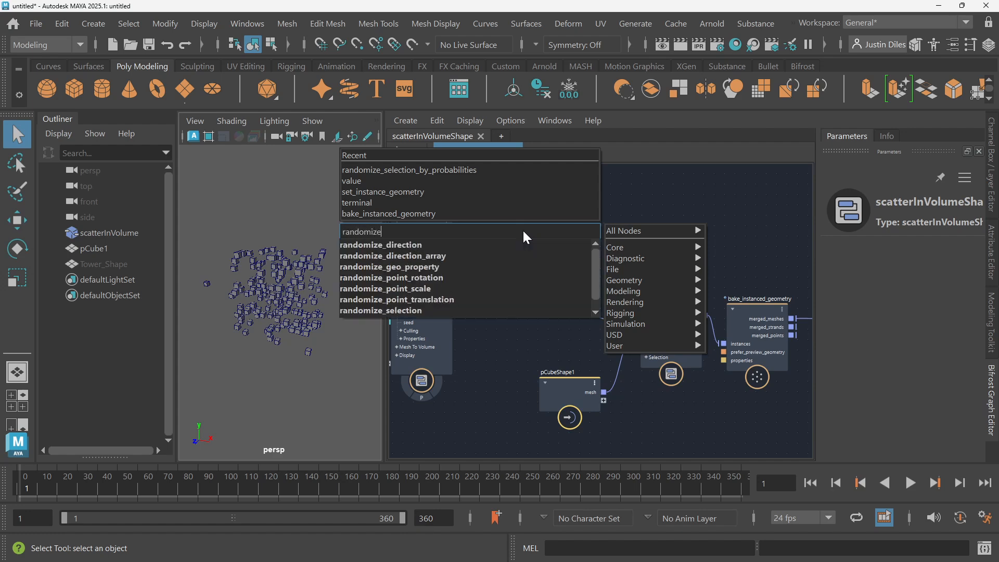
{"action": "left_click", "coordinate": [416, 288]}
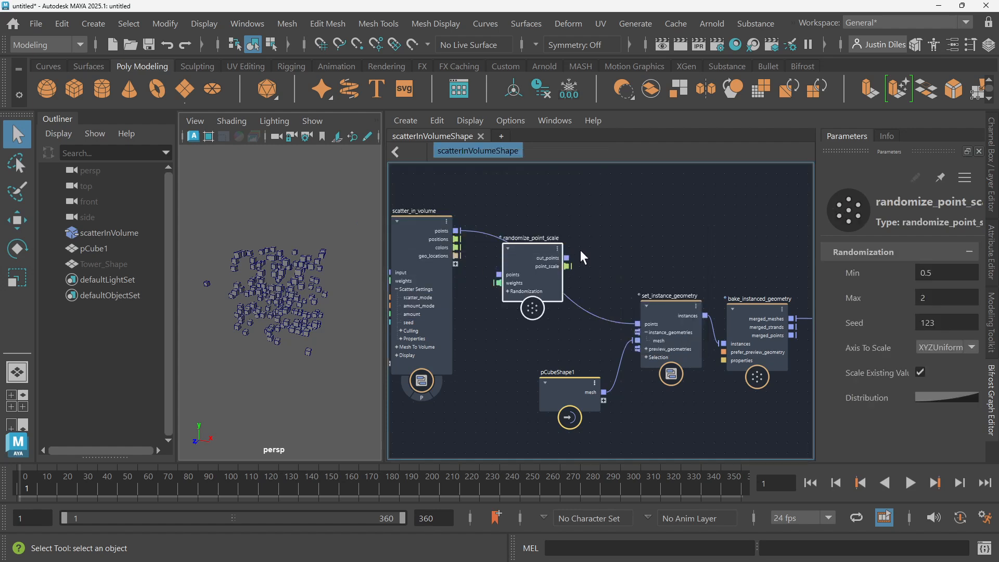
{"action": "left_click_drag", "start_coordinate": [548, 246], "coordinate": [564, 220]}
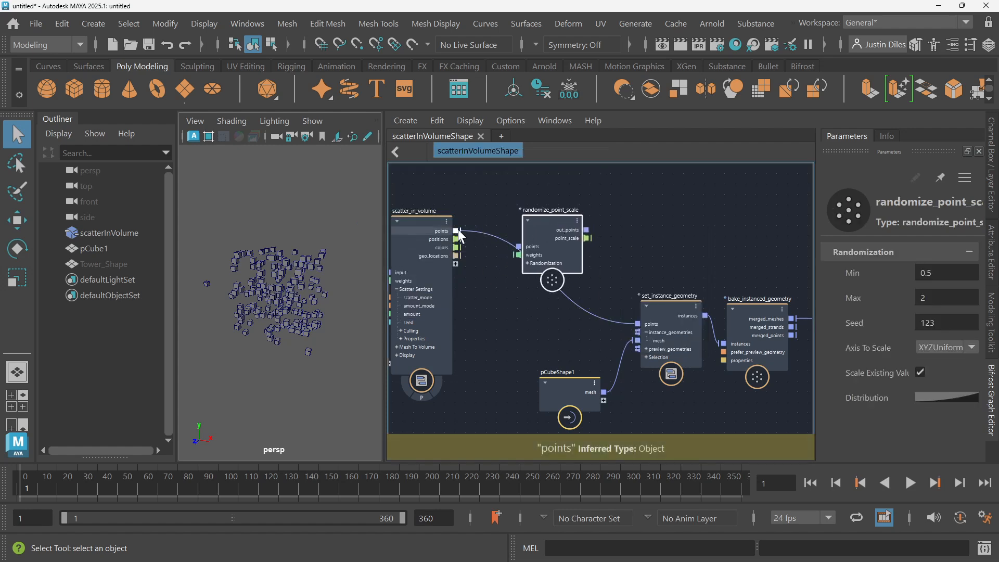
- Route scatter_in_volume's points through randomize_point_scale into set_instance_geometry's points input, and enlarge the viewport to inspect the cubes
{"action": "left_click_drag", "start_coordinate": [503, 245], "coordinate": [529, 250]}
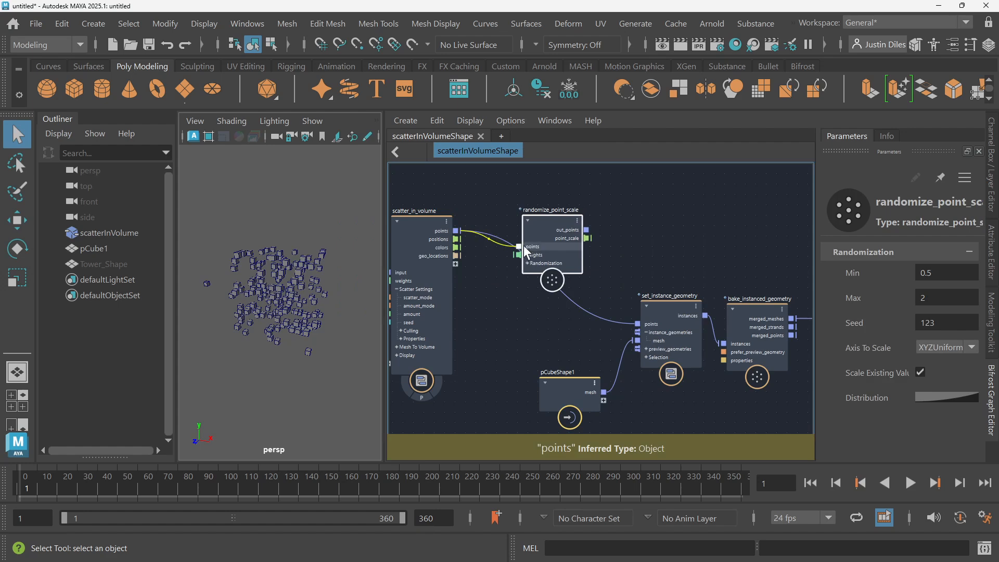
{"action": "left_click_drag", "start_coordinate": [549, 219], "coordinate": [531, 236]}
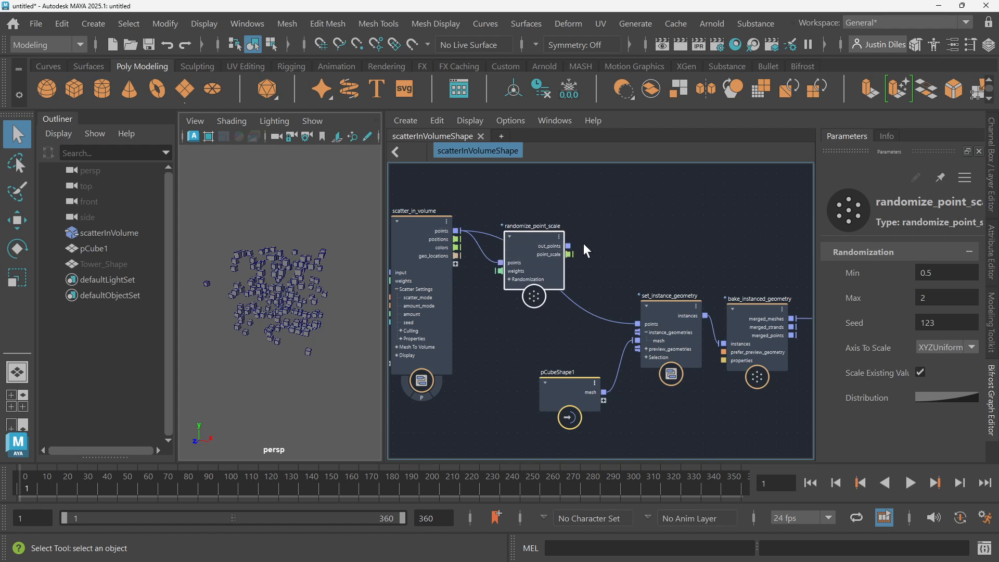
{"action": "left_click_drag", "start_coordinate": [568, 245], "coordinate": [638, 323]}
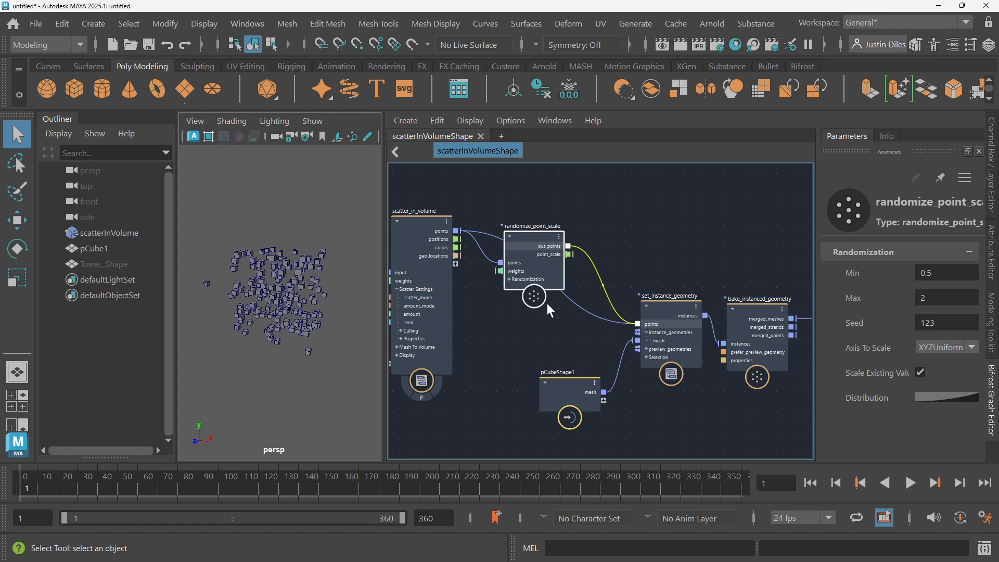
{"action": "key", "text": "ctrl+z"}
{"action": "key", "text": "ctrl+y"}
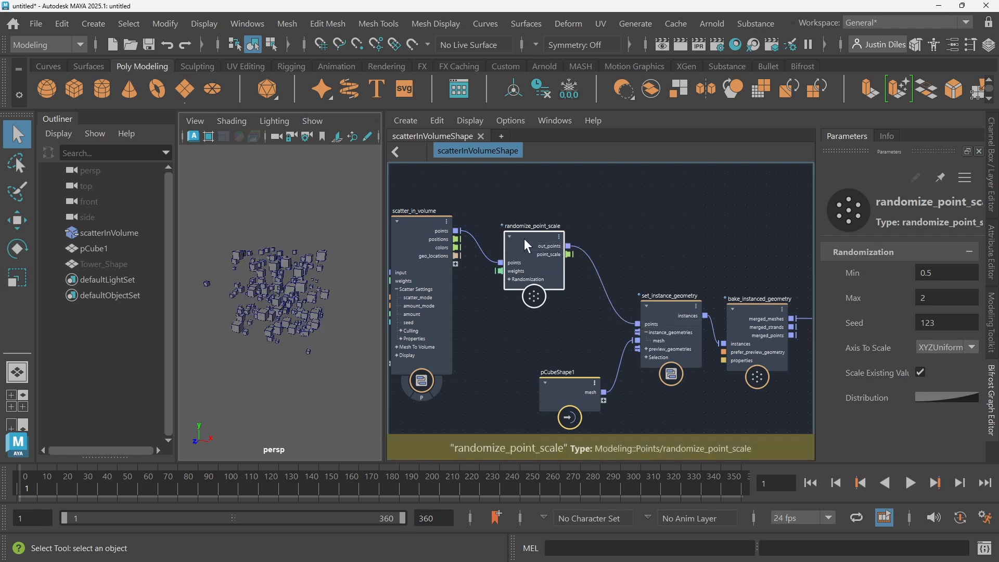
{"action": "left_click_drag", "start_coordinate": [536, 235], "coordinate": [545, 257]}
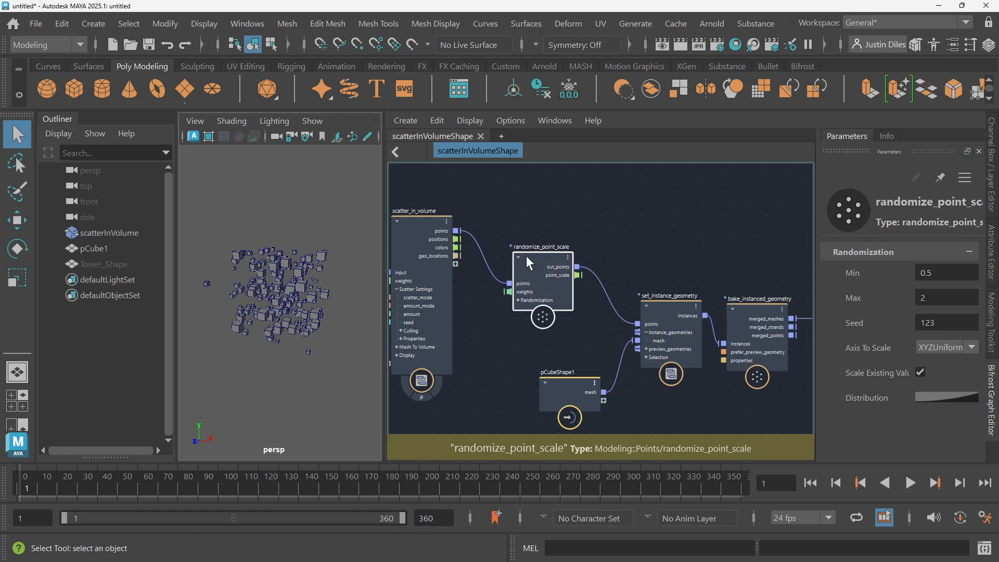
{"action": "scroll", "coordinate": [318, 296], "scroll_direction": "up", "scroll_amount": 8}
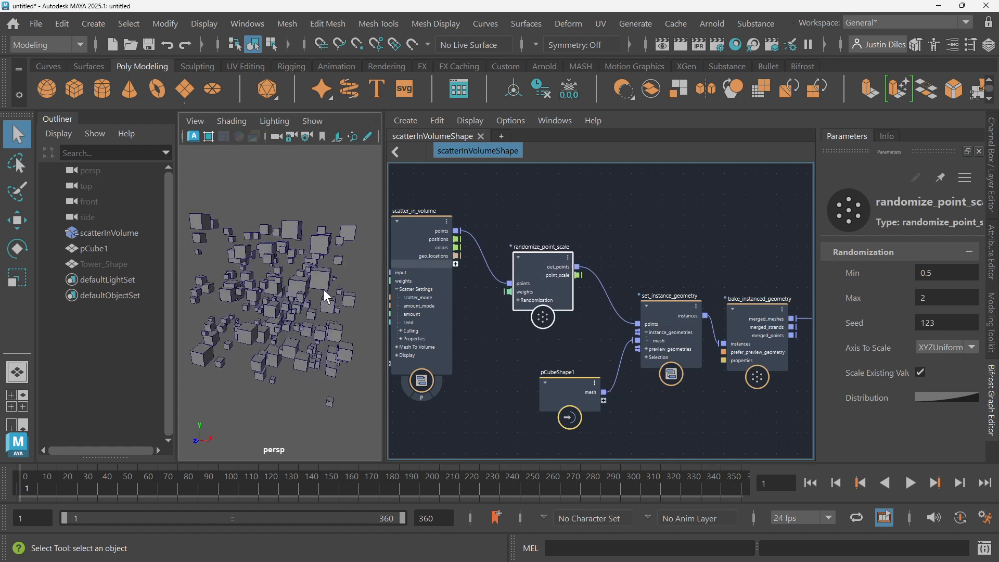
{"action": "right_click_drag", "start_coordinate": [766, 326], "coordinate": [348, 286], "text": "alt"}
{"action": "mouse_move", "coordinate": [347, 286]}
{"action": "left_mouse_down", "text": "alt"}
{"action": "mouse_move", "coordinate": [301, 266]}
{"action": "mouse_move", "coordinate": [356, 281]}
{"action": "left_mouse_up", "text": "alt"}
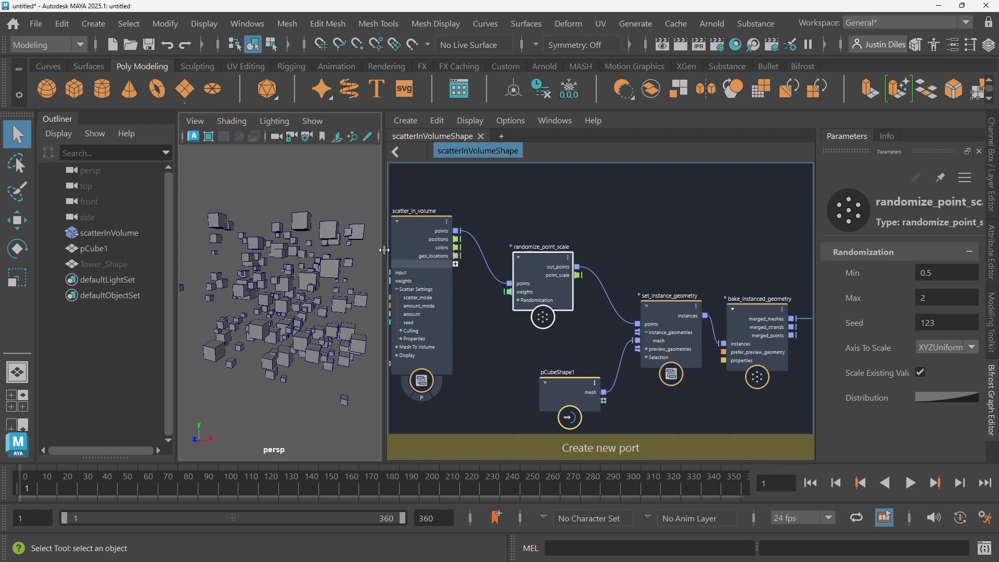
{"action": "left_click_drag", "start_coordinate": [389, 251], "coordinate": [451, 267]}
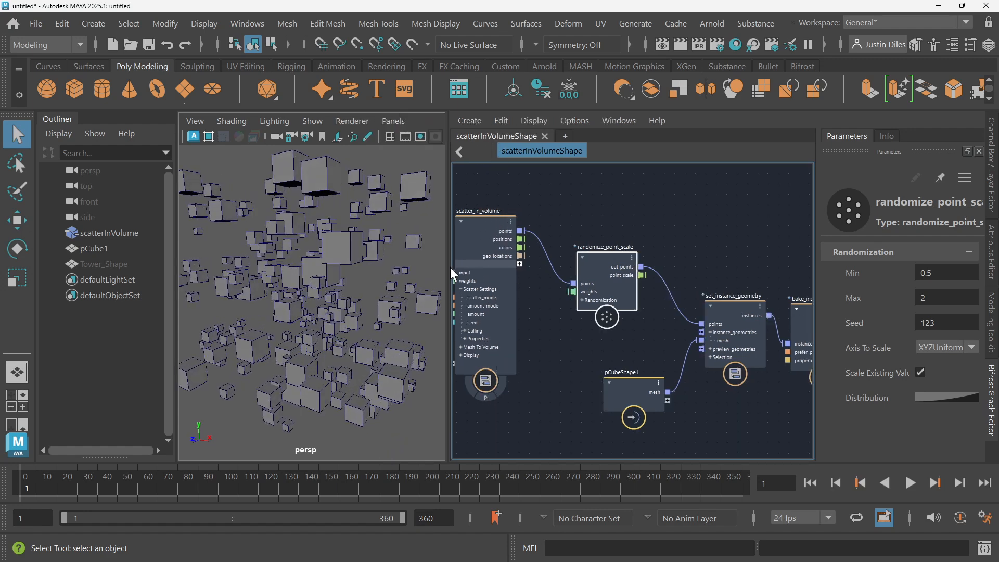
{"action": "scroll", "coordinate": [630, 350], "scroll_direction": "down", "scroll_amount": 4}
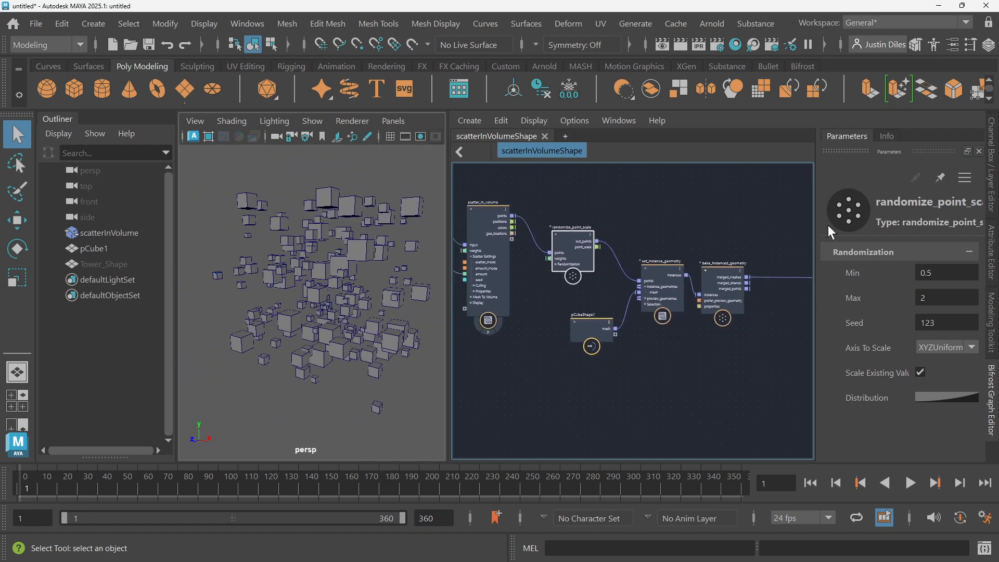
- Shift the instancing, pCubeShape1, terminal and output nodes farther downstream, and center randomize_point_scale in the cleared gap
{"action": "left_click", "coordinate": [747, 232]}
{"action": "scroll", "coordinate": [747, 232], "scroll_direction": "down", "scroll_amount": 3}
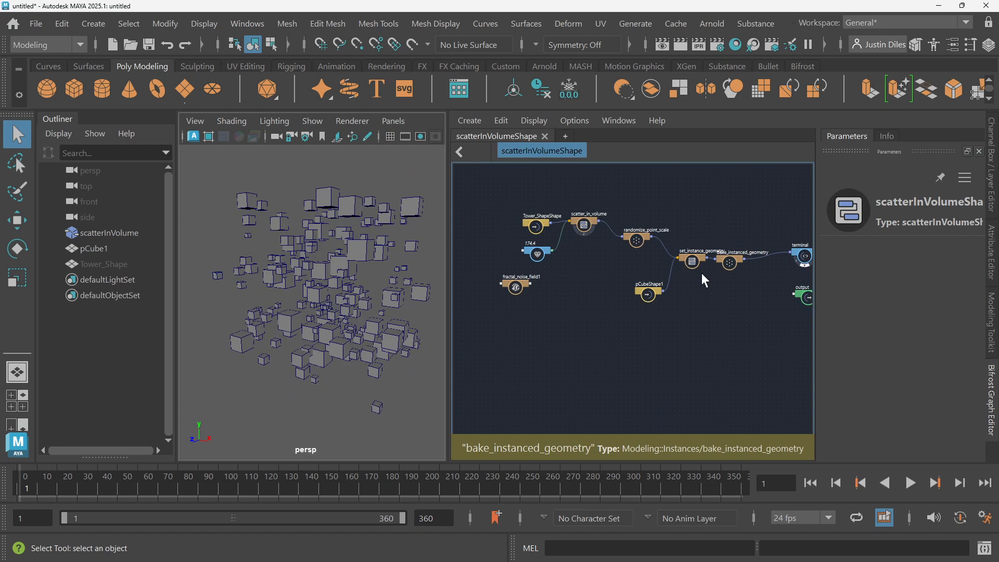
{"action": "middle_click_drag", "start_coordinate": [733, 218], "coordinate": [633, 214], "text": "alt"}
{"action": "left_click_drag", "start_coordinate": [732, 223], "coordinate": [563, 320]}
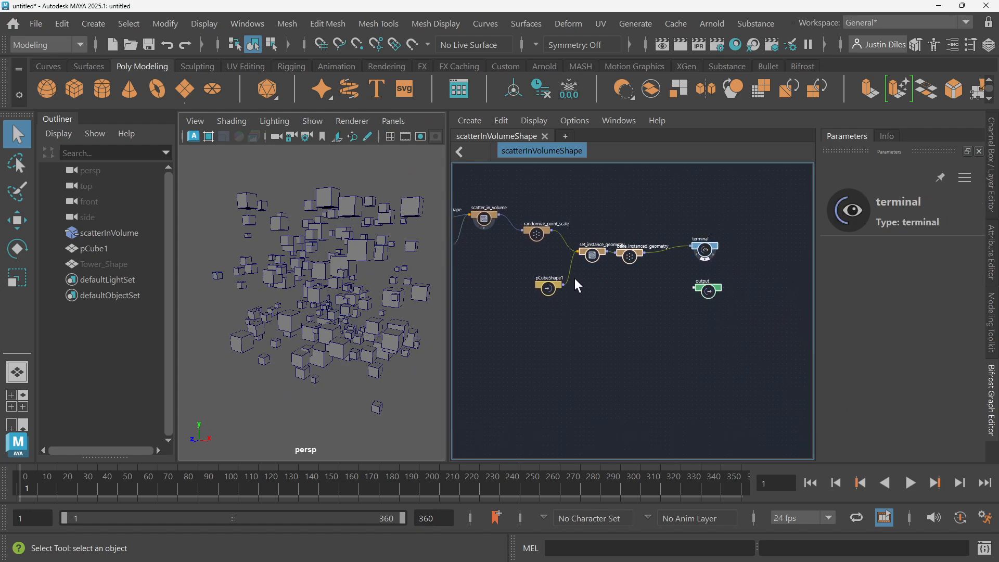
{"action": "left_click_drag", "start_coordinate": [592, 256], "coordinate": [668, 275]}
{"action": "left_click_drag", "start_coordinate": [547, 293], "coordinate": [645, 304]}
{"action": "scroll", "coordinate": [572, 260], "scroll_direction": "up", "scroll_amount": 4}
{"action": "middle_click_drag", "start_coordinate": [554, 257], "coordinate": [568, 344], "text": "alt"}
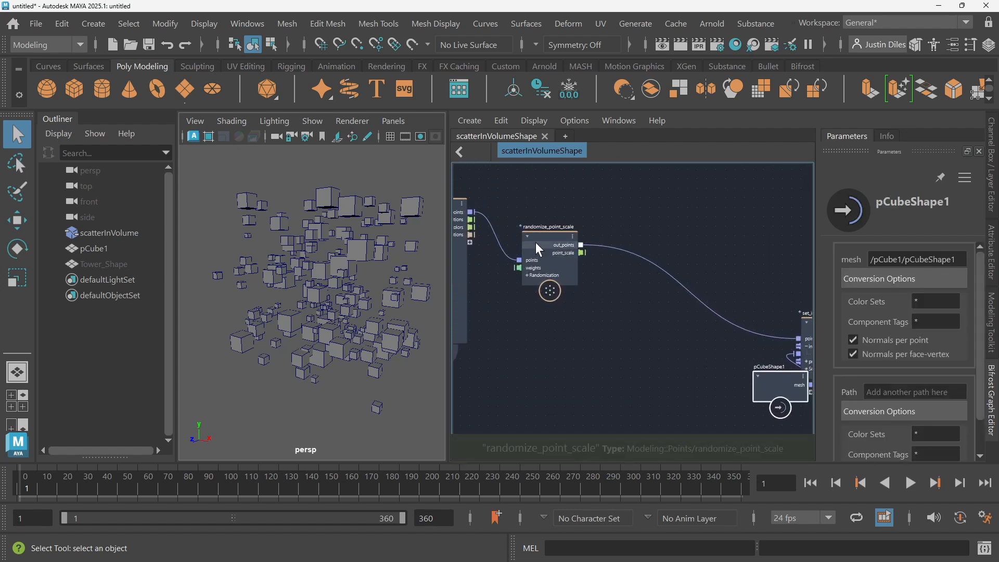
{"action": "left_click_drag", "start_coordinate": [534, 236], "coordinate": [604, 308]}
- Expose the Randomization ports on randomize_point_scale and create a value node feeding its min input
{"action": "scroll", "coordinate": [604, 326], "scroll_direction": "up", "scroll_amount": 5}
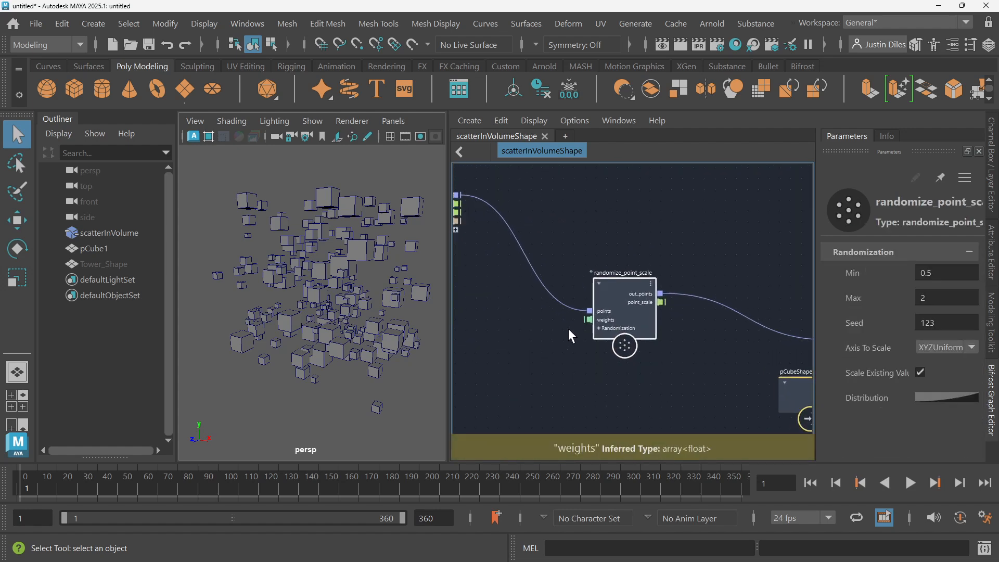
{"action": "left_click", "coordinate": [611, 326]}
{"action": "middle_click_drag", "start_coordinate": [512, 356], "coordinate": [530, 294], "text": "alt"}
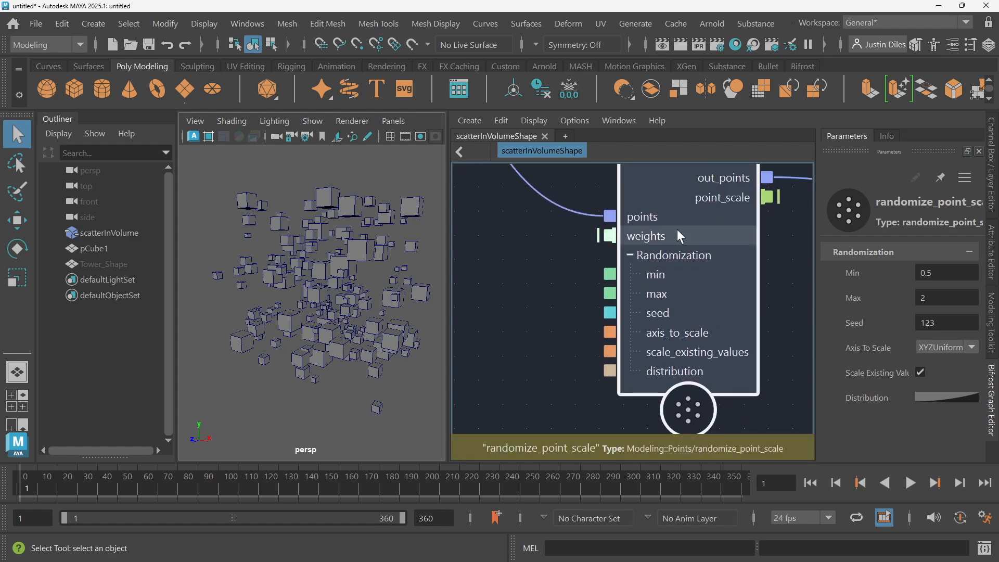
{"action": "right_click", "coordinate": [612, 274]}
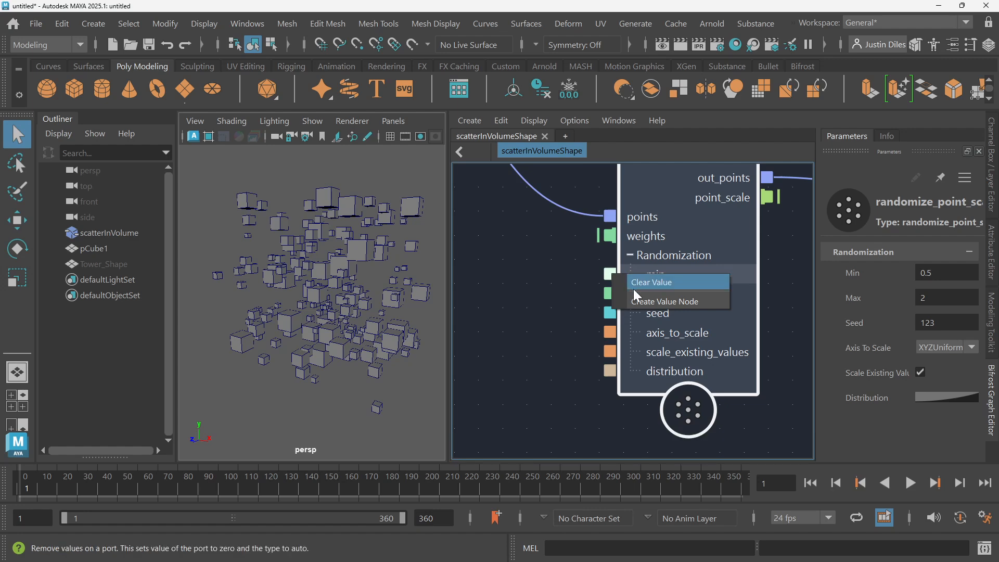
{"action": "left_click", "coordinate": [643, 307]}
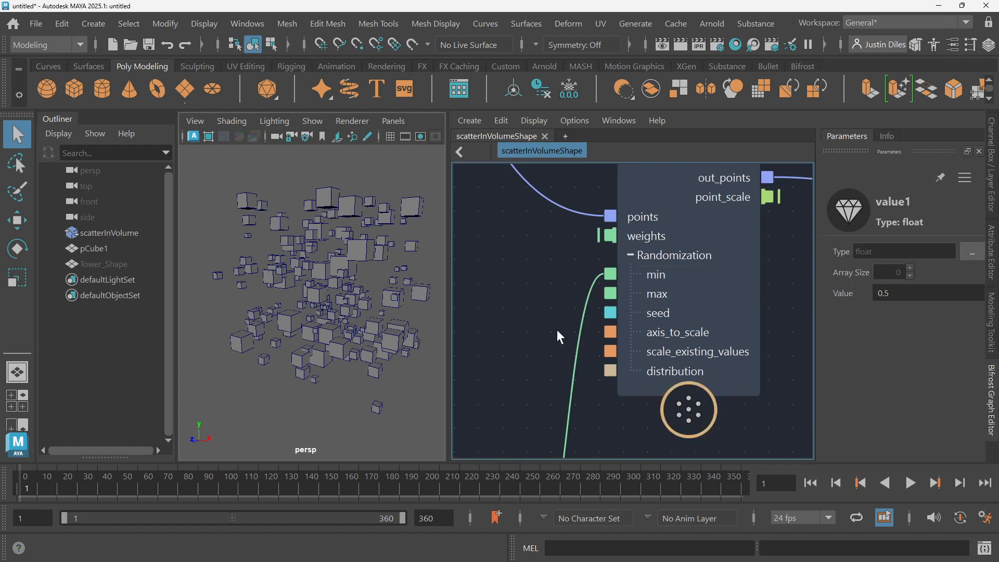
- Move the min input's value node up beside randomize_point_scale, between it and scatter_in_volume
{"action": "scroll", "coordinate": [558, 330], "scroll_direction": "down", "scroll_amount": 2}
{"action": "scroll", "coordinate": [562, 377], "scroll_direction": "down", "scroll_amount": 3}
{"action": "left_click_drag", "start_coordinate": [526, 438], "coordinate": [517, 313]}
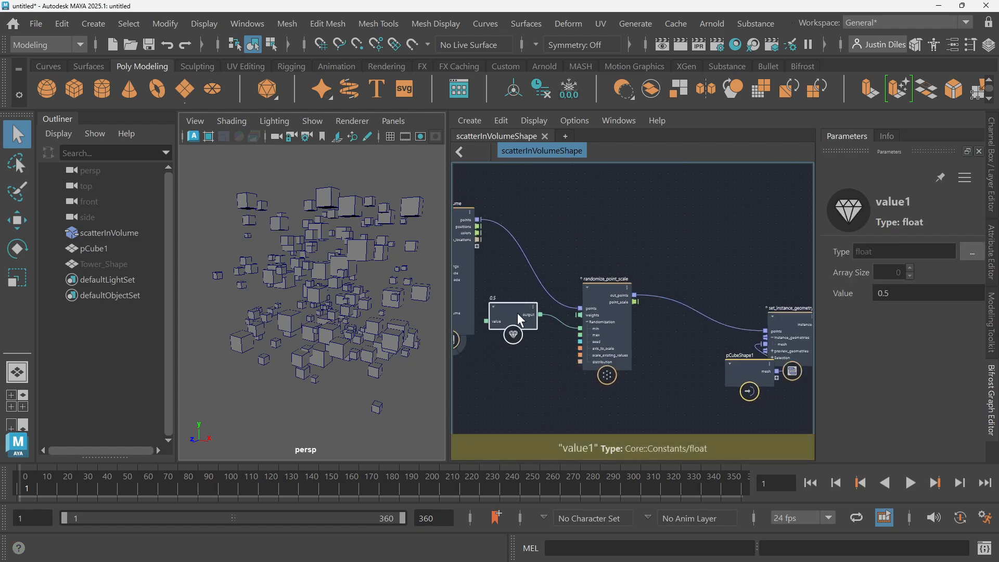
- Feed randomize_point_scale's max input from a duplicate of the min value node, with its value set to 2
{"action": "scroll", "coordinate": [530, 323], "scroll_direction": "up", "scroll_amount": 2}
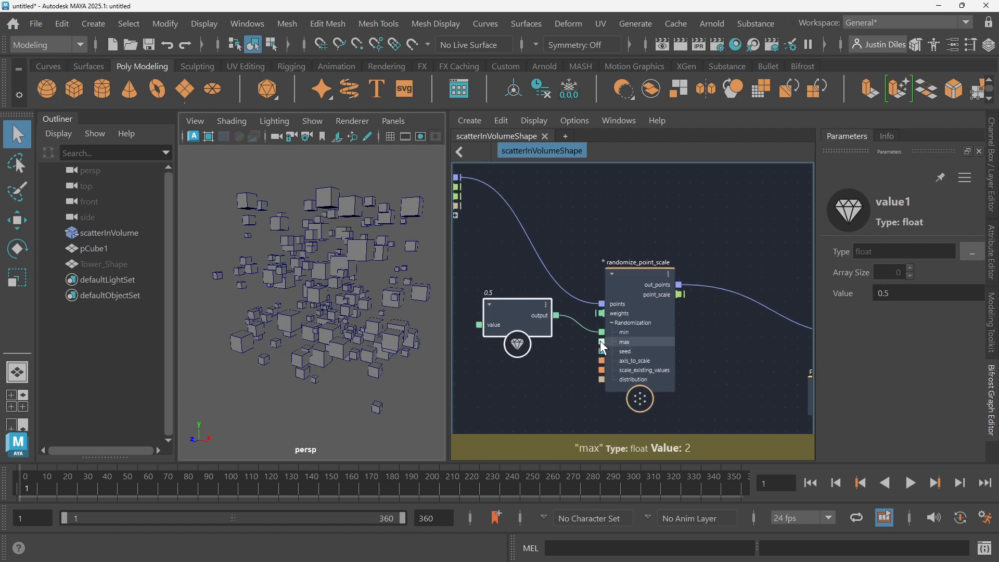
{"action": "right_click", "coordinate": [601, 341]}
{"action": "left_click_drag", "start_coordinate": [515, 317], "coordinate": [601, 342]}
{"action": "key", "text": "ctrl+d"}
{"action": "mouse_move", "coordinate": [547, 360]}
{"action": "left_mouse_down"}
{"action": "mouse_move", "coordinate": [531, 363]}
{"action": "mouse_move", "coordinate": [543, 359]}
{"action": "left_mouse_up"}
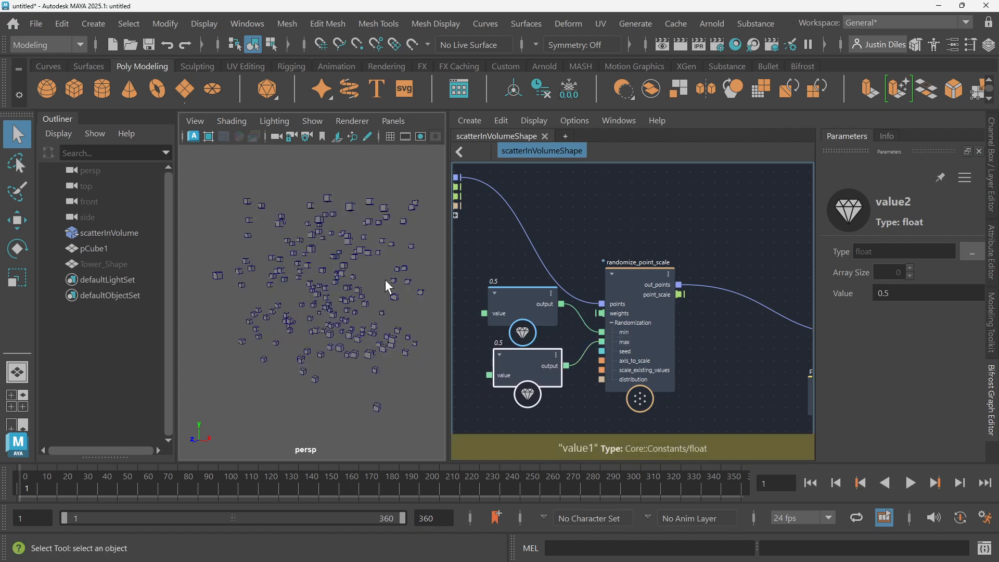
{"action": "double_click", "coordinate": [883, 293]}
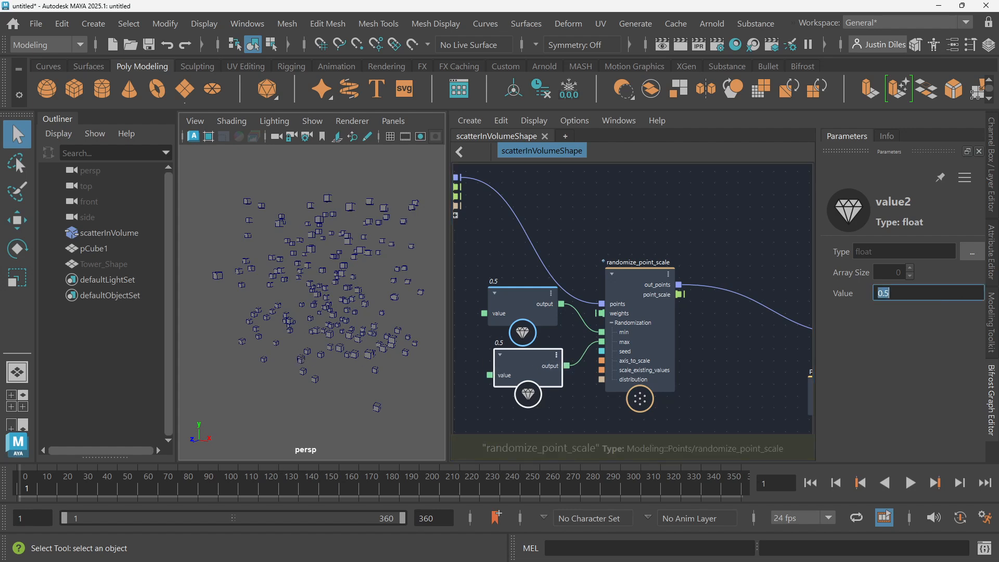
{"action": "type", "text": "2"}
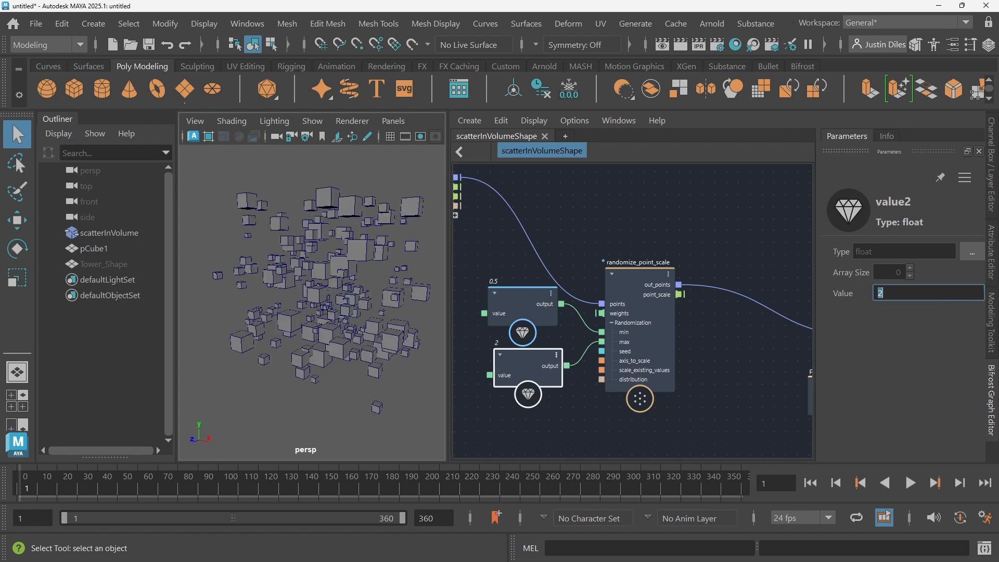
- Adjust the max value node to 2.752 and the min value node to 0.5692, and inspect the cubes in the viewport
{"action": "left_click_drag", "start_coordinate": [847, 296], "coordinate": [818, 294]}
{"action": "left_click", "coordinate": [498, 301]}
{"action": "left_click_drag", "start_coordinate": [575, 325], "coordinate": [611, 229], "text": "alt"}
{"action": "scroll", "coordinate": [611, 228], "scroll_direction": "down", "scroll_amount": 4}
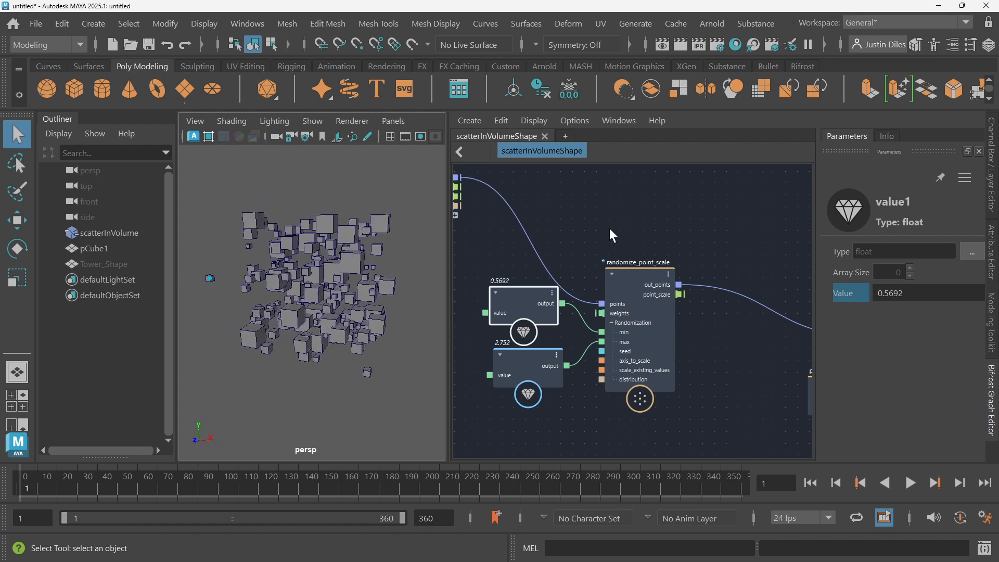
{"action": "right_click", "coordinate": [725, 242]}
{"action": "left_click", "coordinate": [680, 215]}
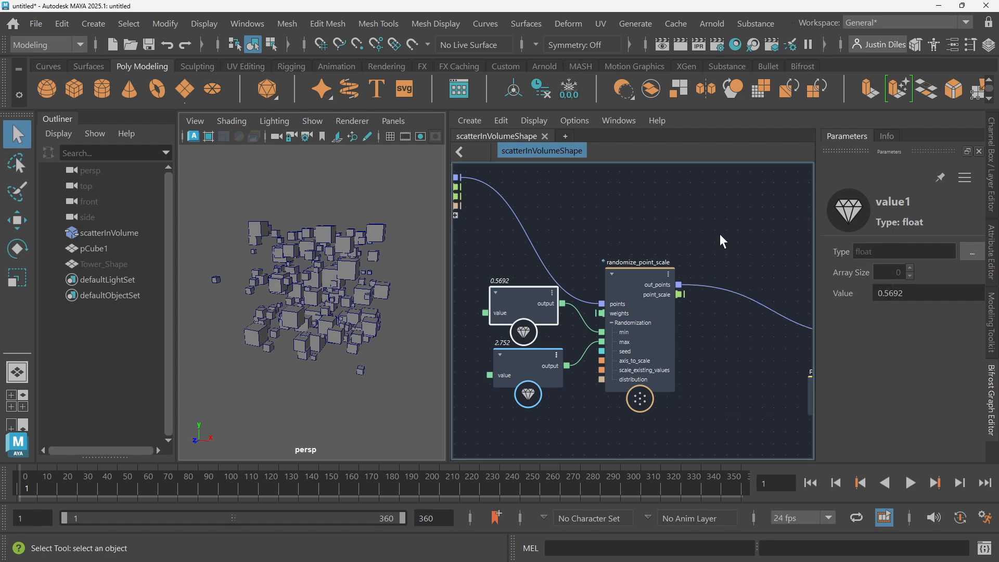
{"action": "left_click", "coordinate": [722, 231]}
{"action": "right_click", "coordinate": [725, 225]}
{"action": "left_click", "coordinate": [696, 226]}
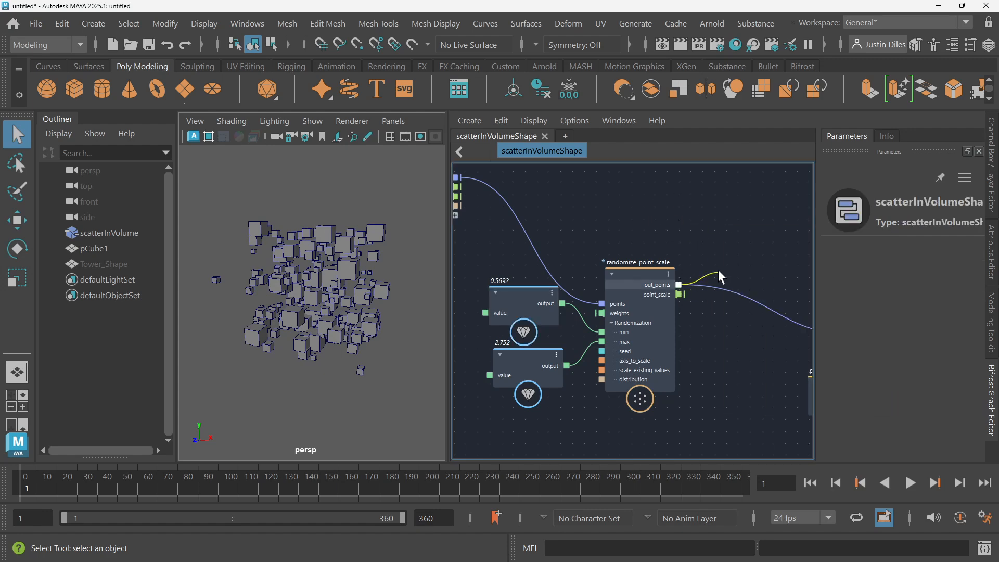
{"action": "left_click_drag", "start_coordinate": [718, 269], "coordinate": [721, 254]}
- Add a scale_points node in the gap between randomize_point_scale and set_instance_geometry
{"action": "scroll", "coordinate": [728, 255], "scroll_direction": "down", "scroll_amount": 5}
{"action": "middle_click_drag", "start_coordinate": [743, 267], "coordinate": [678, 251], "text": "alt"}
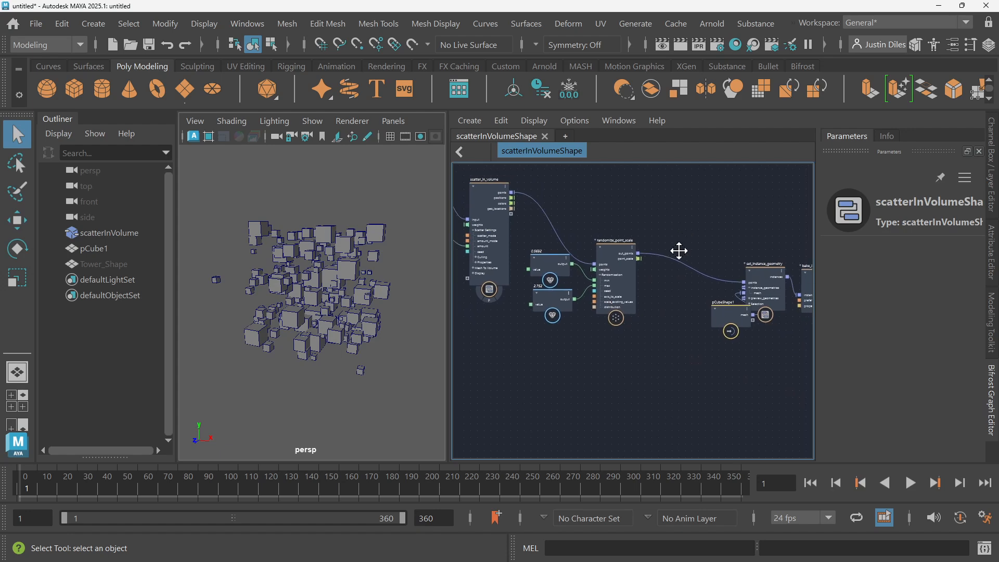
{"action": "scroll", "coordinate": [656, 279], "scroll_direction": "up", "scroll_amount": 4}
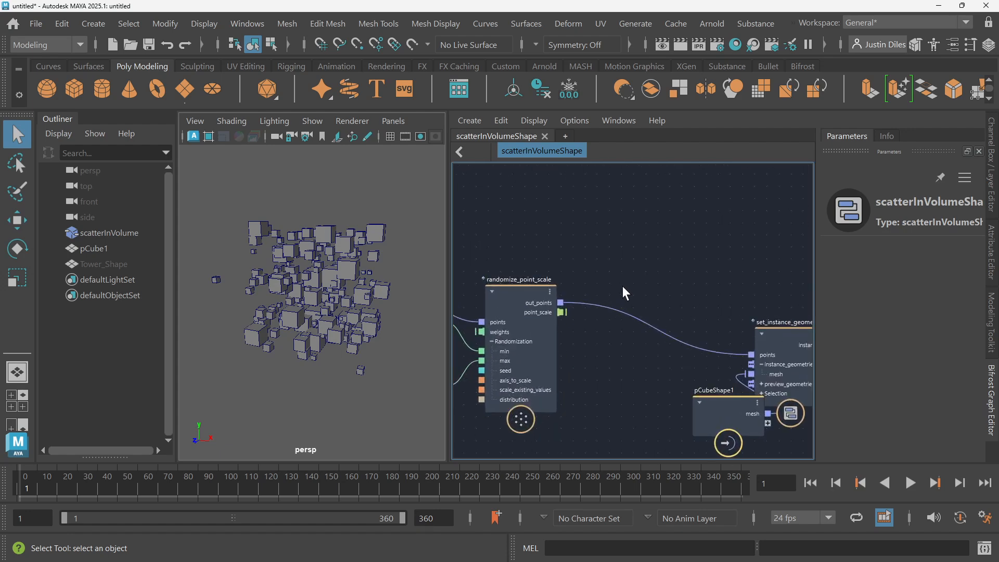
{"action": "key", "text": "Tab"}
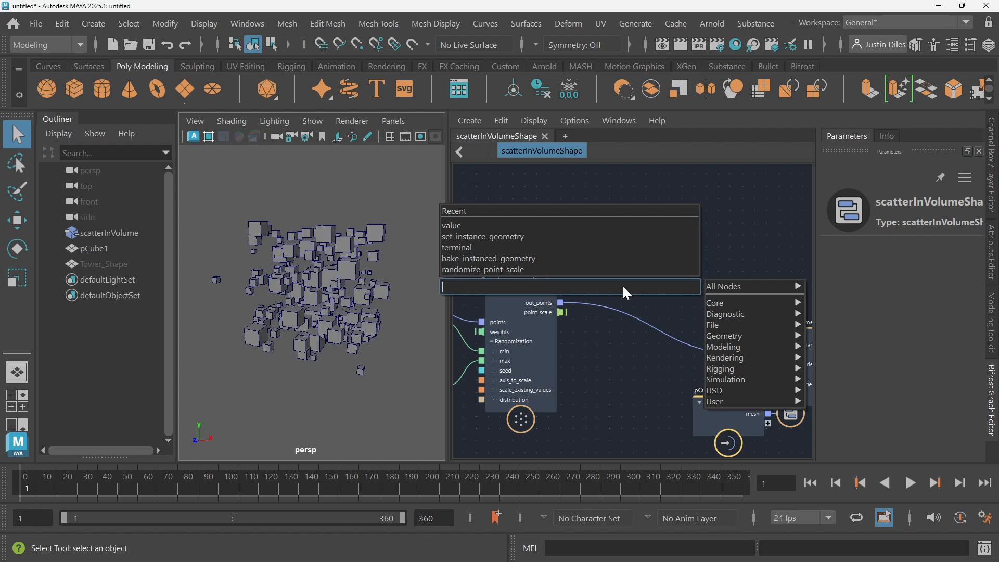
{"action": "type", "text": "point"}
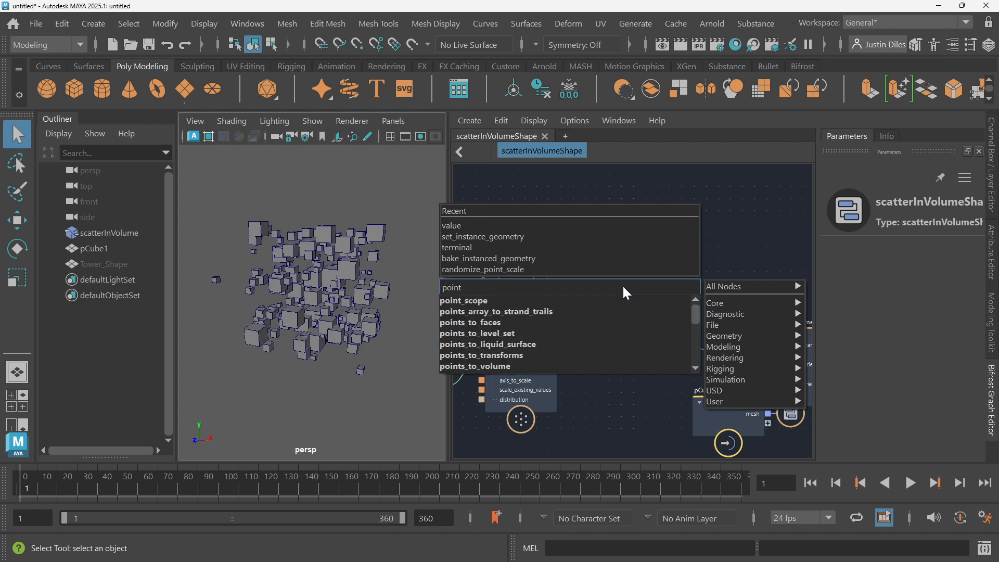
{"action": "type", "text": "_s"}
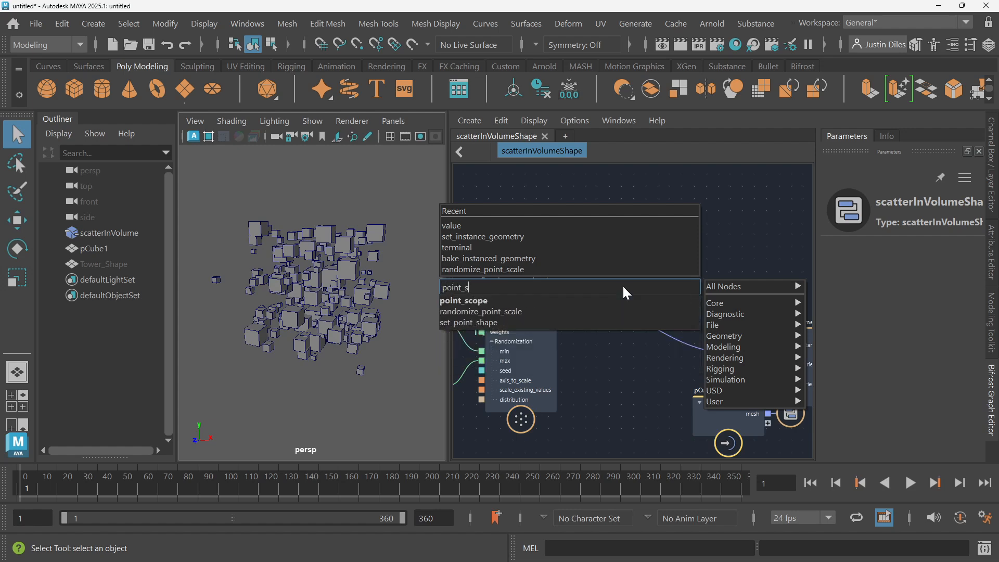
{"action": "key", "text": "BackSpace"}
{"action": "key", "text": "BackSpace"}
{"action": "key", "text": "BackSpace"}
{"action": "key", "text": "BackSpace"}
{"action": "key", "text": "BackSpace"}
{"action": "key", "text": "BackSpace"}
{"action": "key", "text": "BackSpace"}
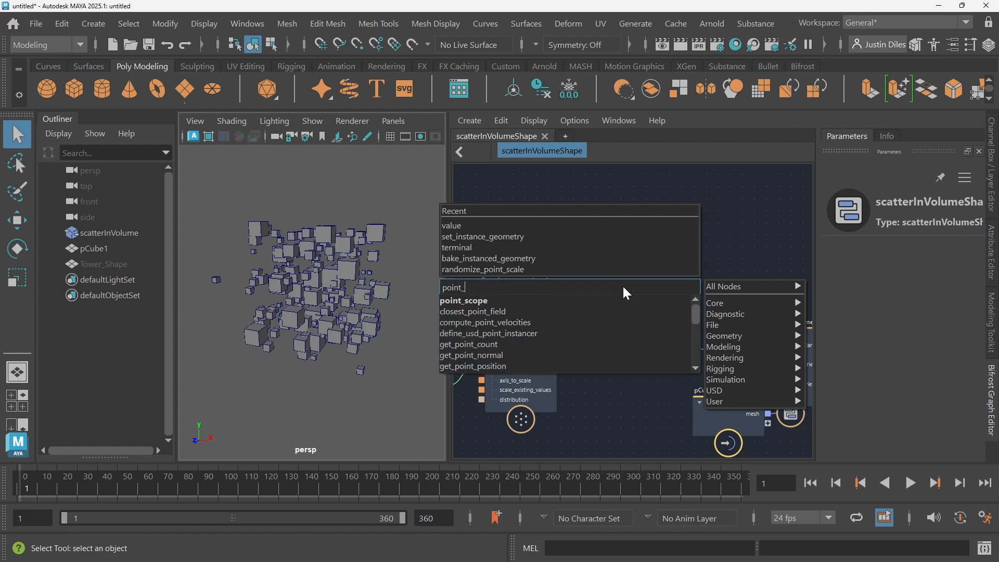
{"action": "type", "text": "scale"}
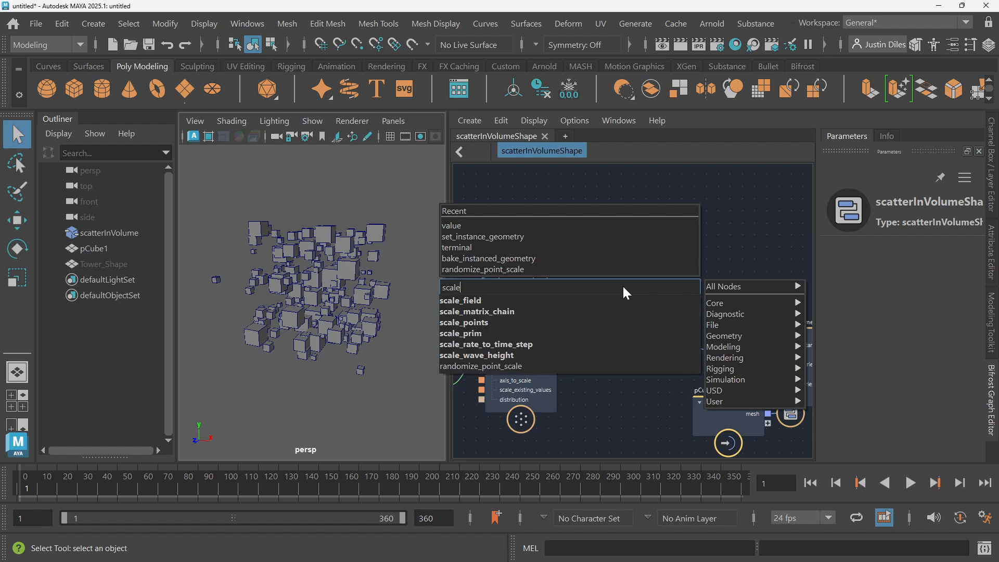
{"action": "left_click", "coordinate": [497, 321]}
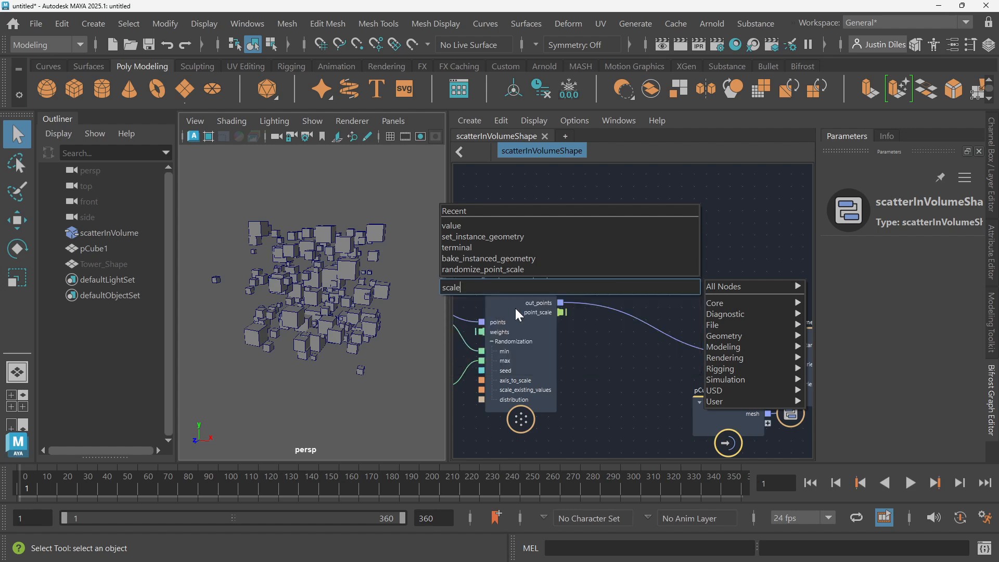
{"action": "left_click", "coordinate": [638, 301]}
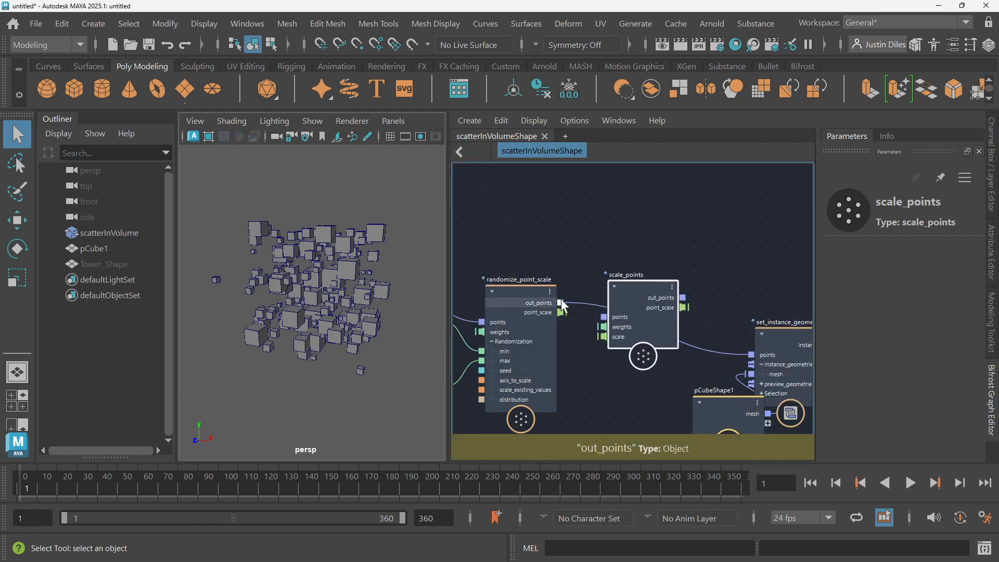
- Route randomize_point_scale's out_points through scale_points into set_instance_geometry's points input, and reposition scale_points between them
{"action": "left_click_drag", "start_coordinate": [563, 306], "coordinate": [604, 316]}
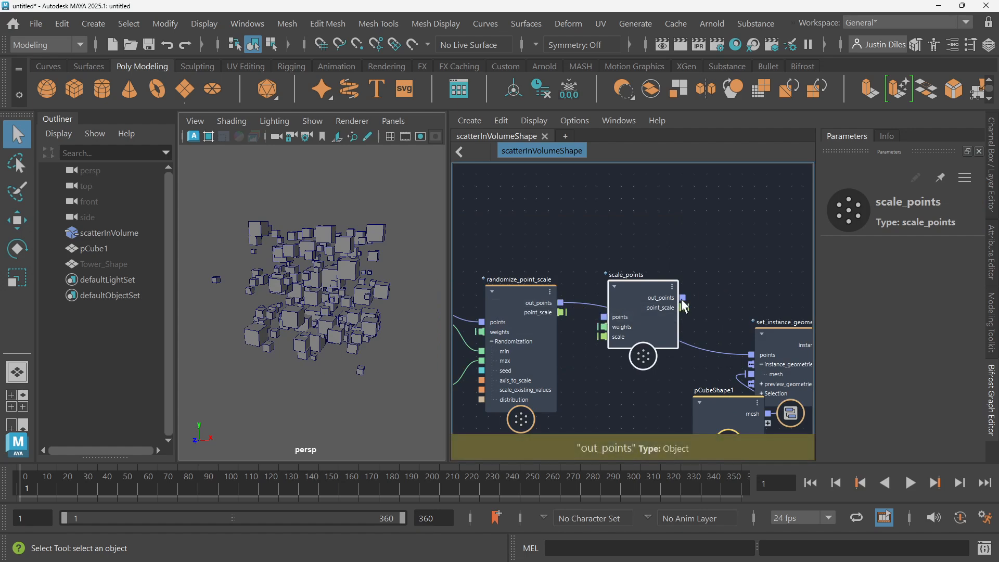
{"action": "left_click_drag", "start_coordinate": [693, 304], "coordinate": [750, 355]}
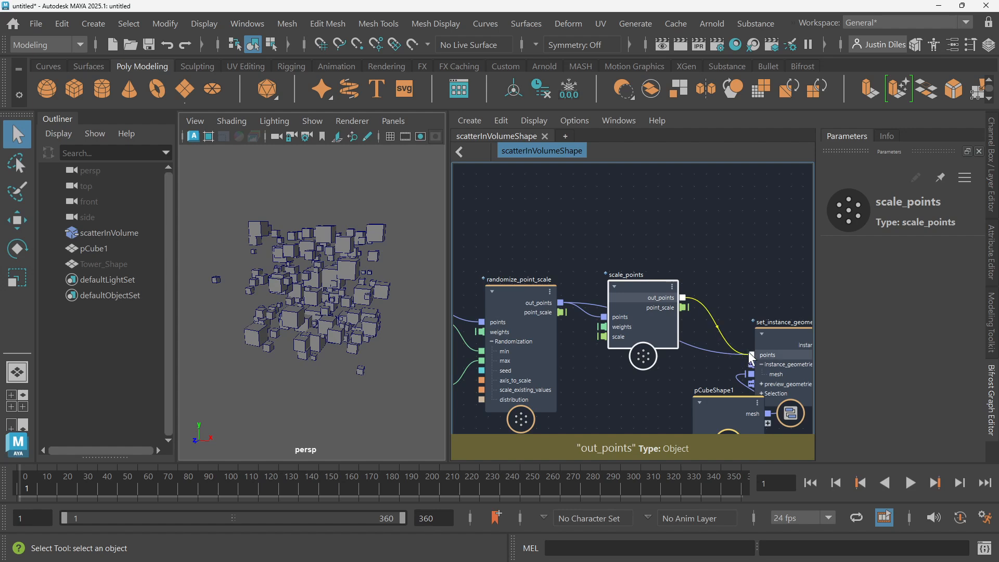
{"action": "left_click_drag", "start_coordinate": [621, 299], "coordinate": [657, 286]}
{"action": "right_click", "coordinate": [638, 323]}
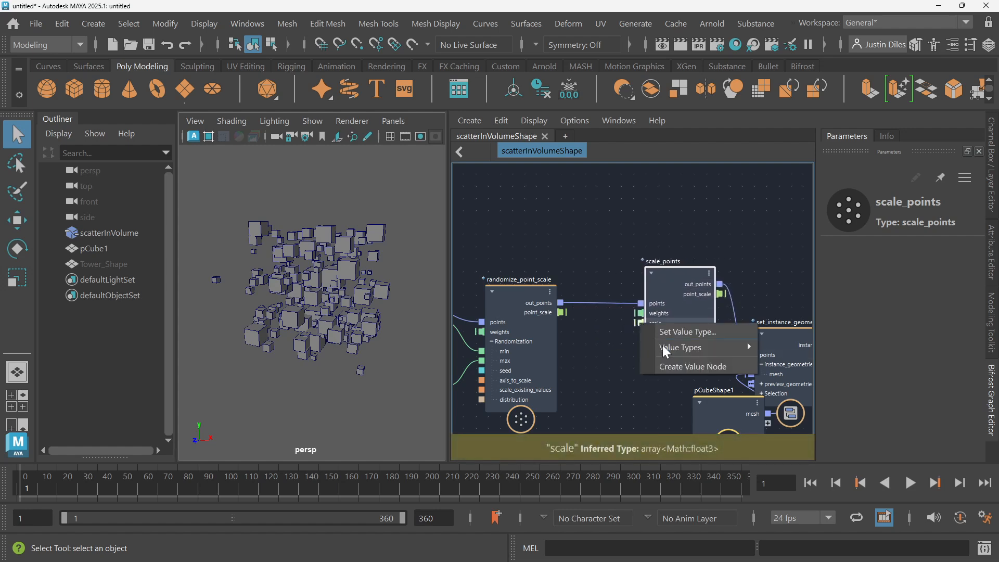
{"action": "left_click", "coordinate": [689, 367]}
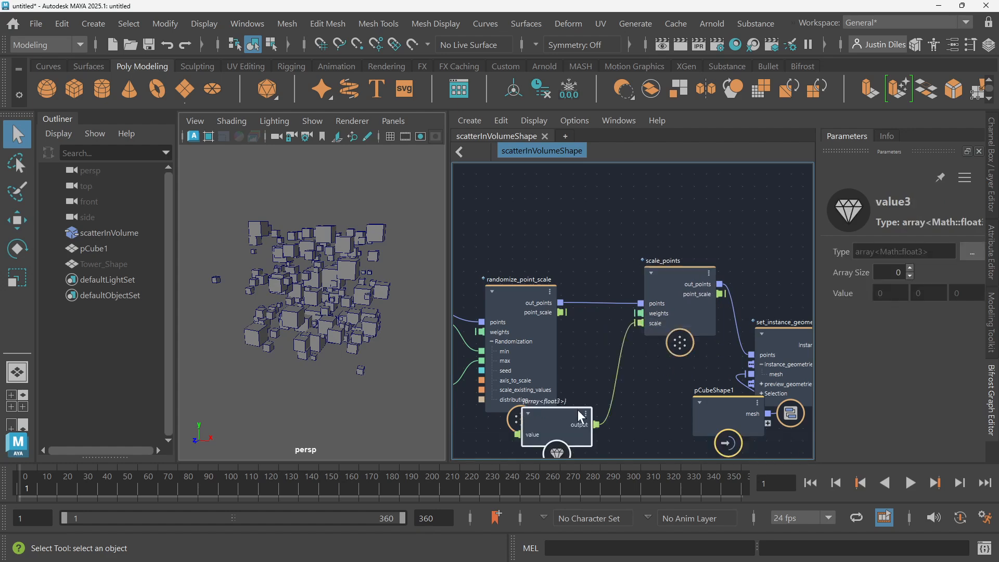
{"action": "left_click_drag", "start_coordinate": [563, 417], "coordinate": [585, 213]}
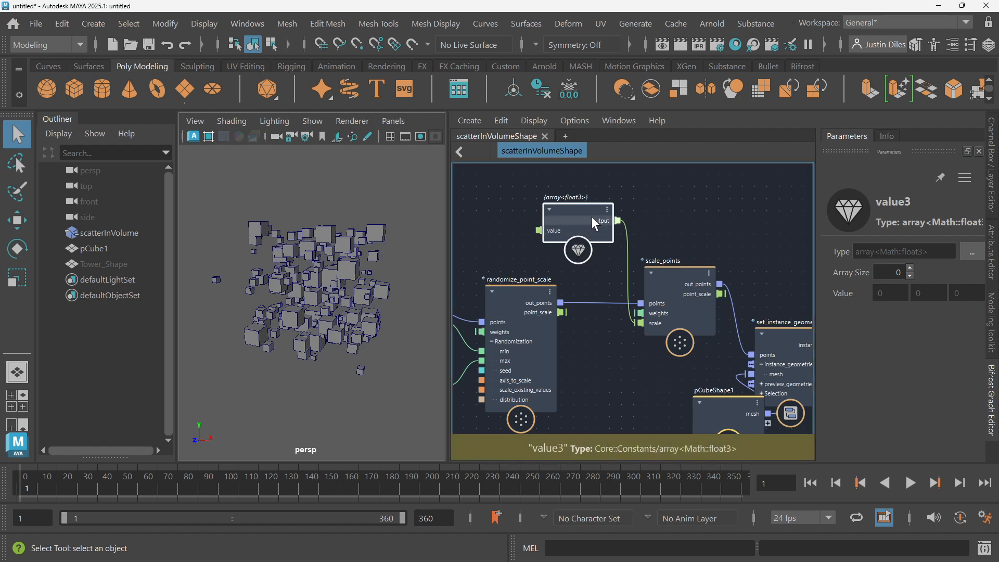
{"action": "key", "text": "Delete"}
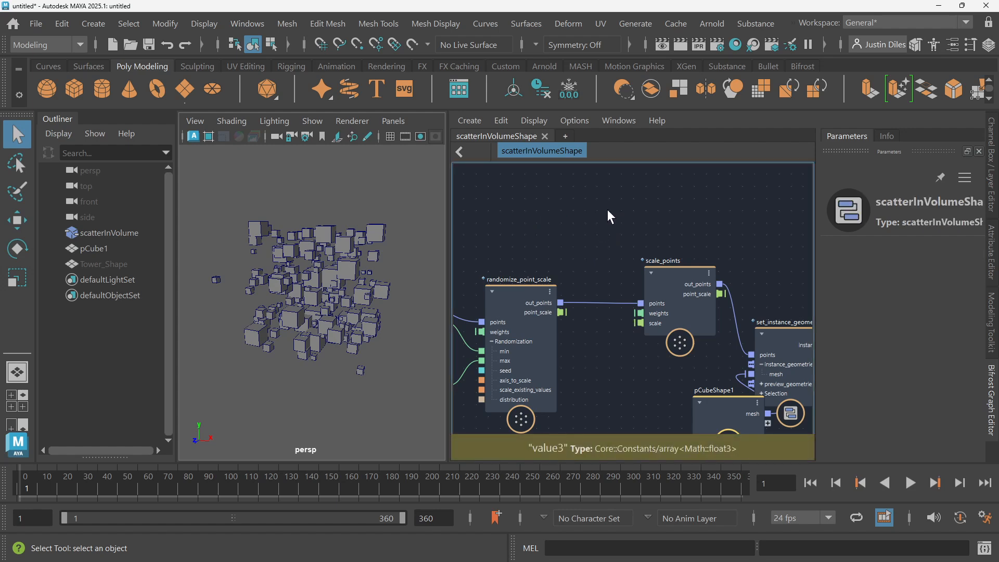
{"action": "left_click", "coordinate": [678, 282]}
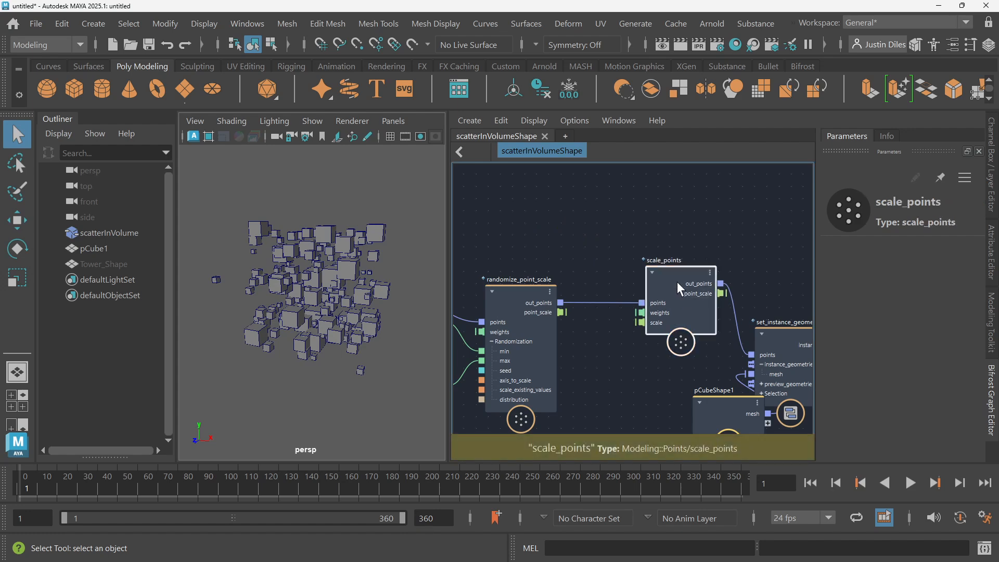
- Add a float value node above randomize_point_scale and connect its output to scale_points' scale input
{"action": "left_click", "coordinate": [611, 231]}
{"action": "key", "text": "Tab"}
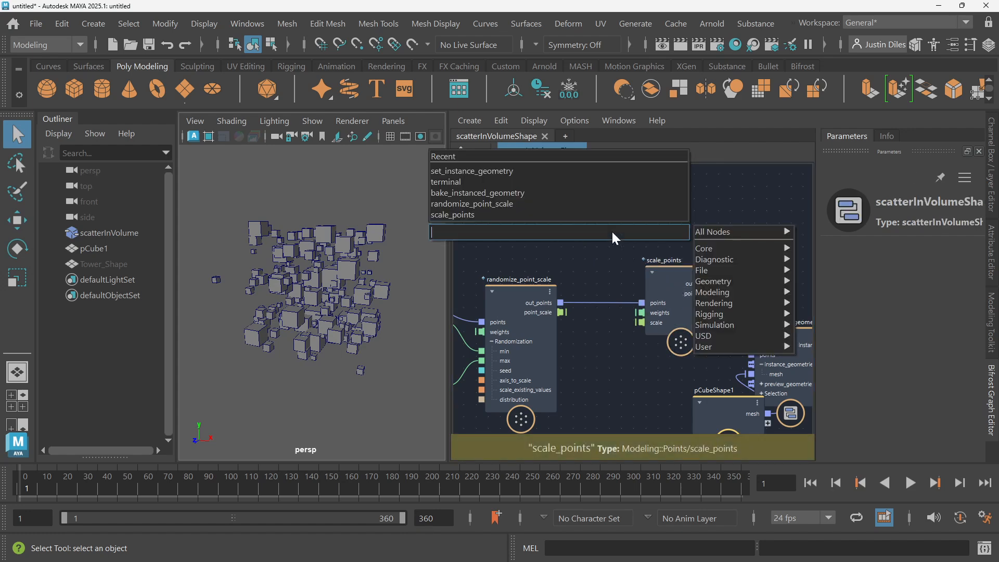
{"action": "type", "text": "value"}
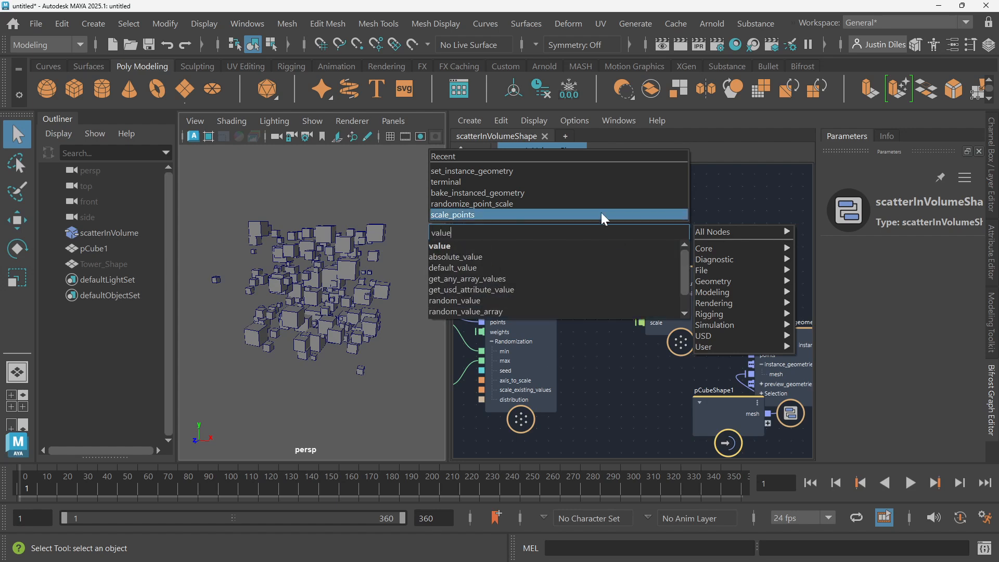
{"action": "left_click", "coordinate": [523, 249]}
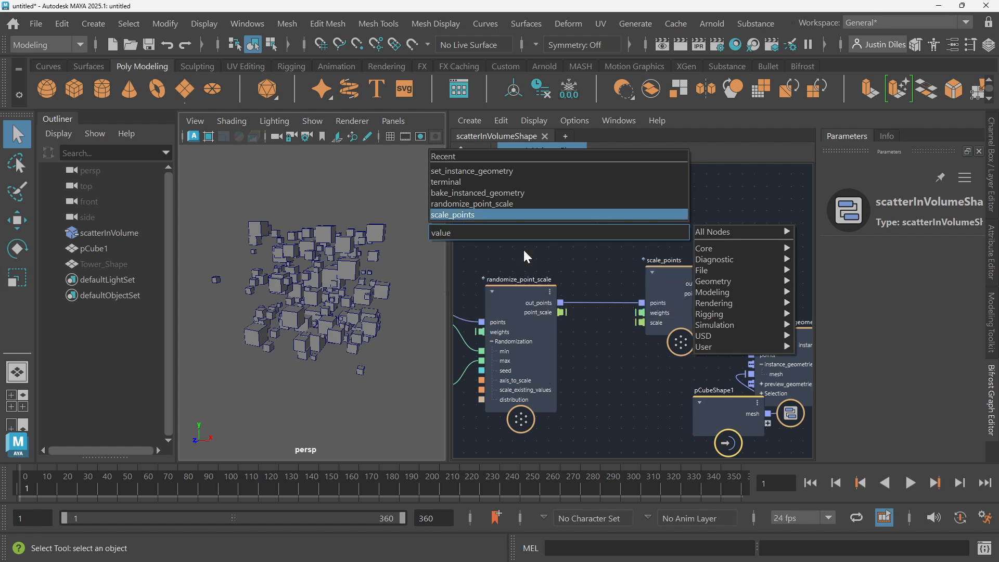
{"action": "left_click_drag", "start_coordinate": [603, 235], "coordinate": [638, 323]}
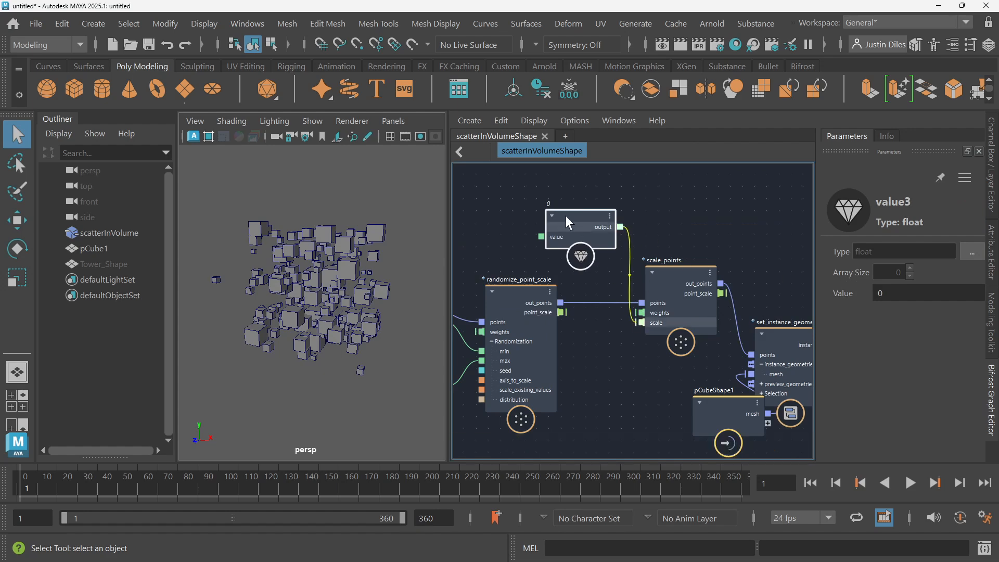
{"action": "left_click_drag", "start_coordinate": [568, 213], "coordinate": [569, 210]}
- Try an overall scale of 2 in the value node feeding scale_points, and settle it at 1.138
{"action": "left_click", "coordinate": [887, 292]}
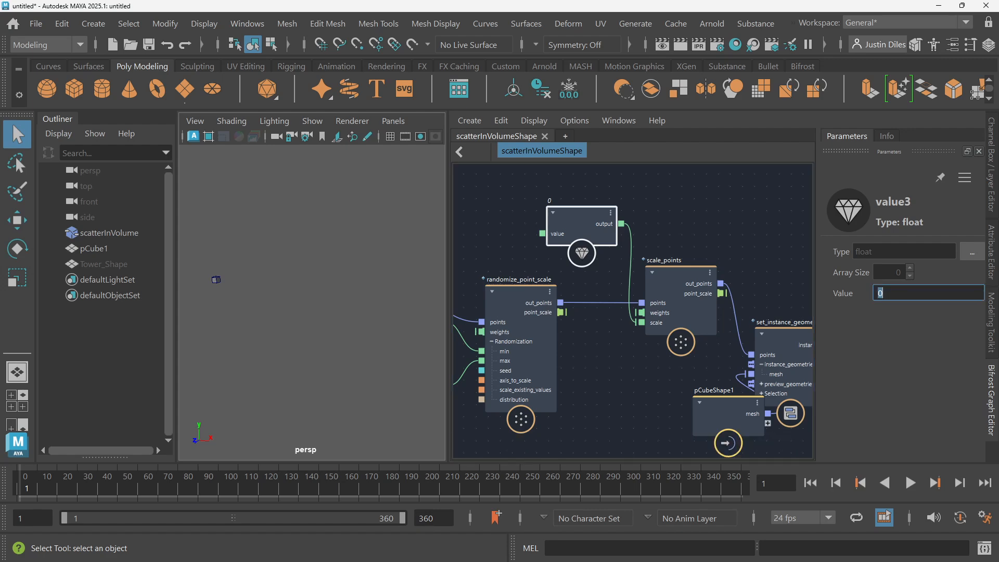
{"action": "type", "text": "2"}
{"action": "key", "text": "Return"}
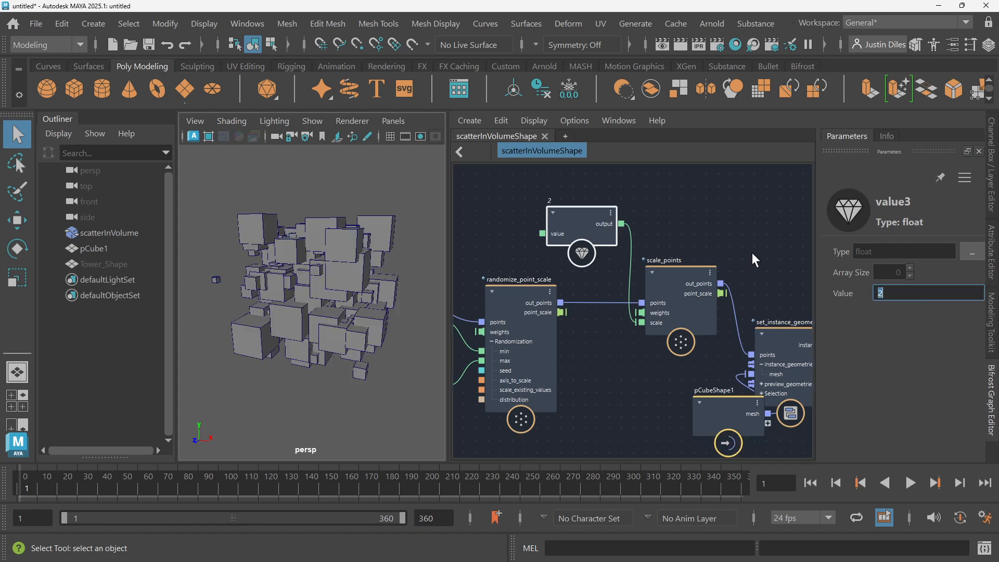
{"action": "left_click_drag", "start_coordinate": [845, 293], "coordinate": [785, 293]}
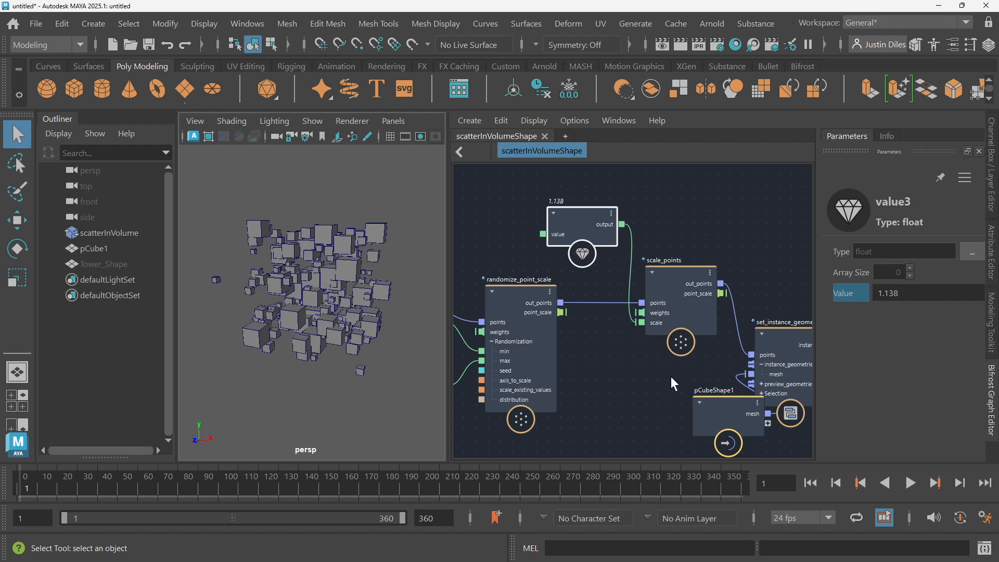
- Fine-tune the random scale range by setting the min value node to 0.5152 and the max value node to 2.78
{"action": "middle_click_drag", "start_coordinate": [587, 370], "coordinate": [718, 296], "text": "alt"}
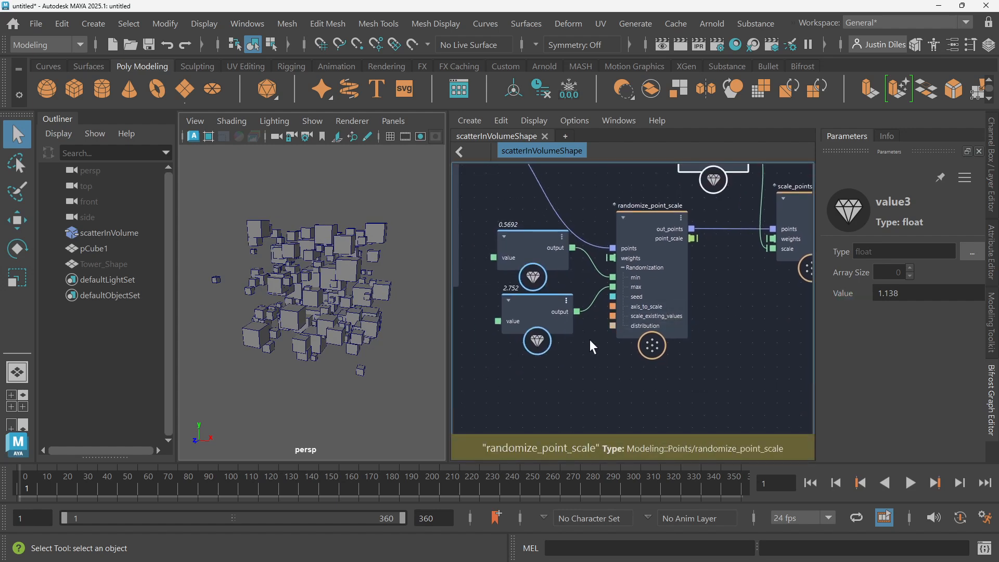
{"action": "left_click", "coordinate": [525, 231]}
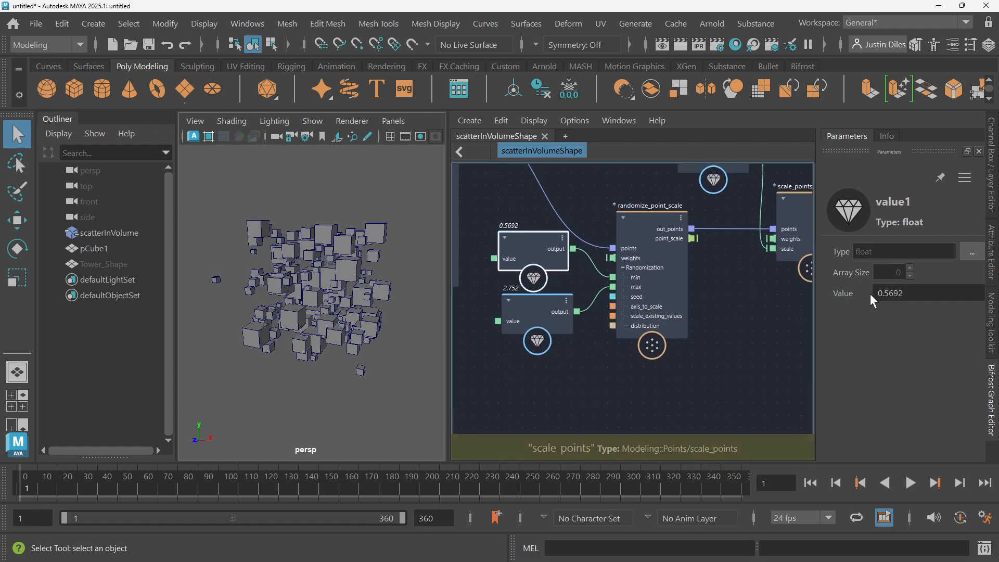
{"action": "left_click_drag", "start_coordinate": [870, 293], "coordinate": [893, 297]}
{"action": "left_click", "coordinate": [524, 310]}
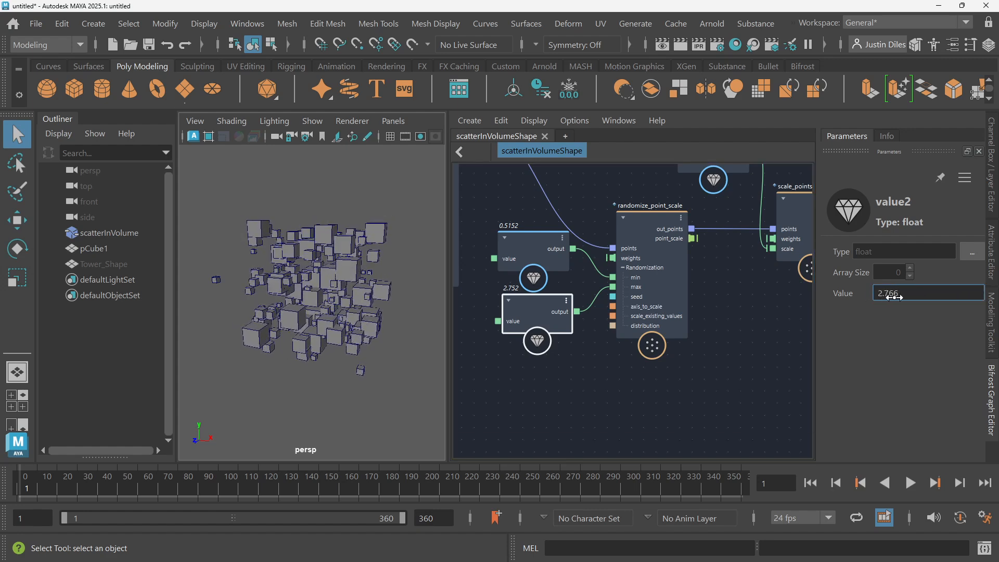
{"action": "middle_click_drag", "start_coordinate": [700, 349], "coordinate": [586, 274]}
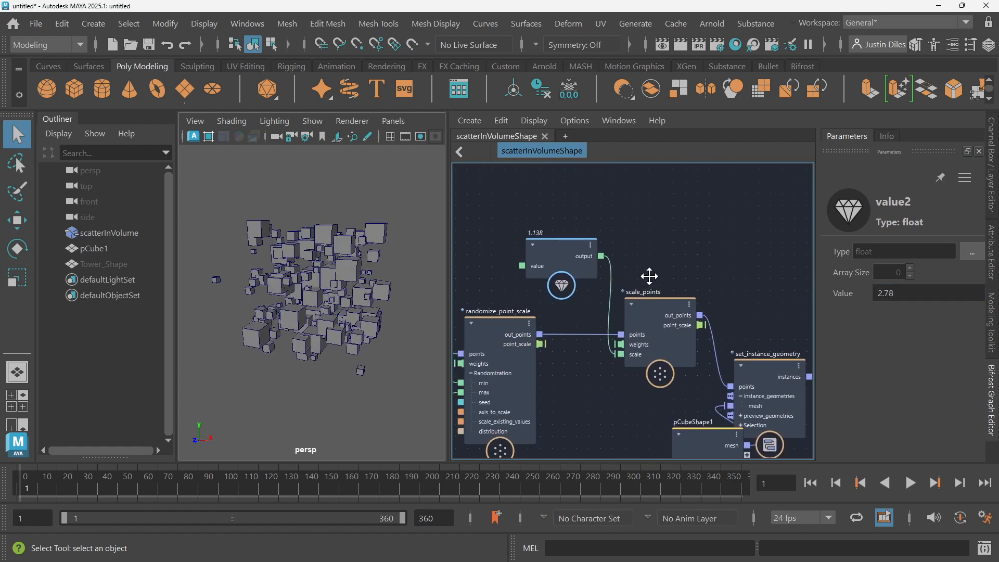
- Set the overall scale in the value node feeding scale_points to 1.276
{"action": "left_click", "coordinate": [565, 255]}
{"action": "mouse_move", "coordinate": [853, 290]}
{"action": "left_mouse_down"}
{"action": "mouse_move", "coordinate": [911, 287]}
{"action": "mouse_move", "coordinate": [837, 286]}
{"action": "mouse_move", "coordinate": [867, 287]}
{"action": "left_mouse_up"}
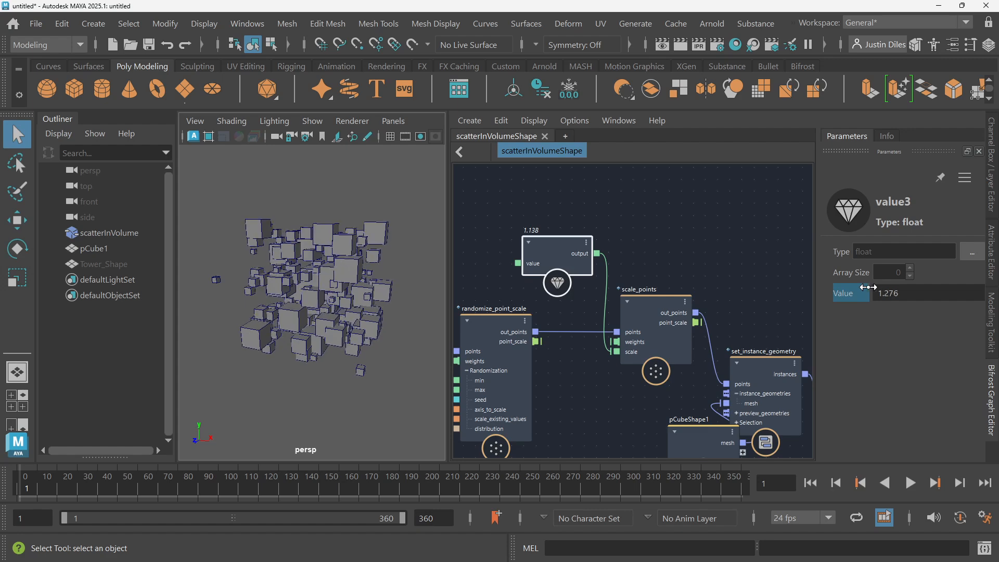
{"action": "left_click", "coordinate": [714, 250]}
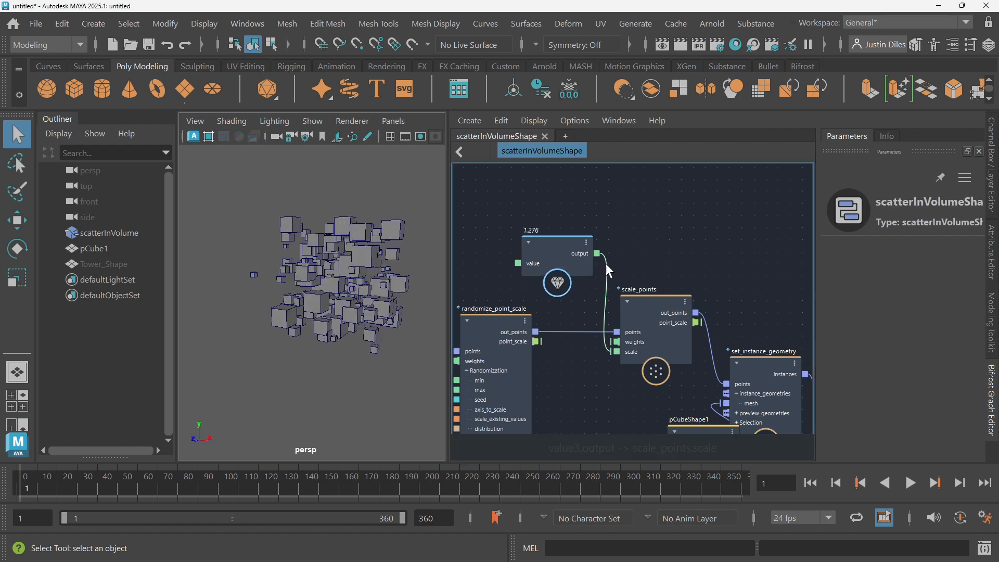
- Move pCubeShape1 below the node chain and shift the overall-scale value, scale_points, set_instance_geometry and bake_instanced_geometry nodes farther from randomize_point_scale
{"action": "scroll", "coordinate": [606, 263], "scroll_direction": "down", "scroll_amount": 3}
{"action": "left_click_drag", "start_coordinate": [663, 341], "coordinate": [622, 382]}
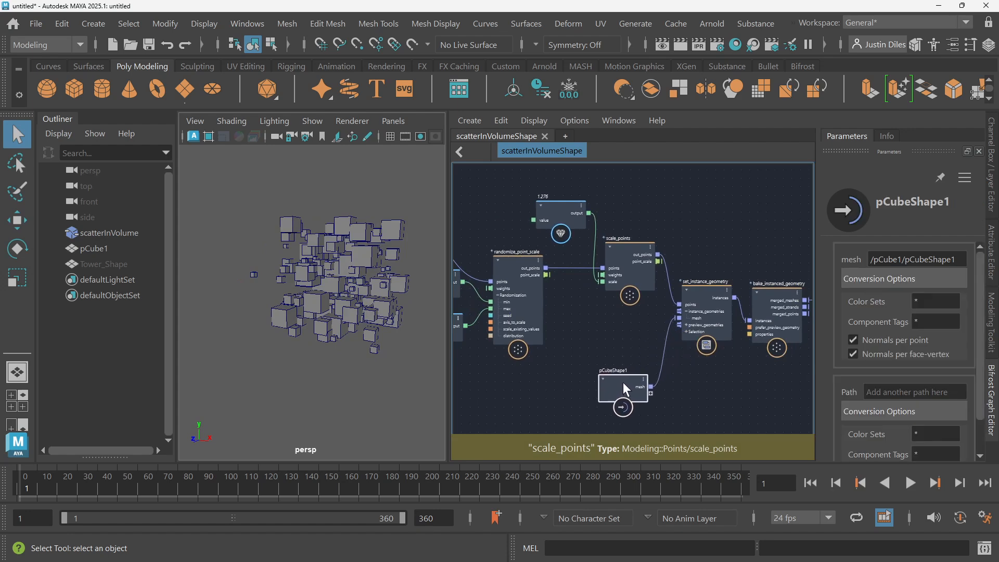
{"action": "middle_click_drag", "start_coordinate": [658, 342], "coordinate": [564, 336]}
{"action": "left_click", "coordinate": [741, 252]}
{"action": "scroll", "coordinate": [741, 252], "scroll_direction": "down", "scroll_amount": 3}
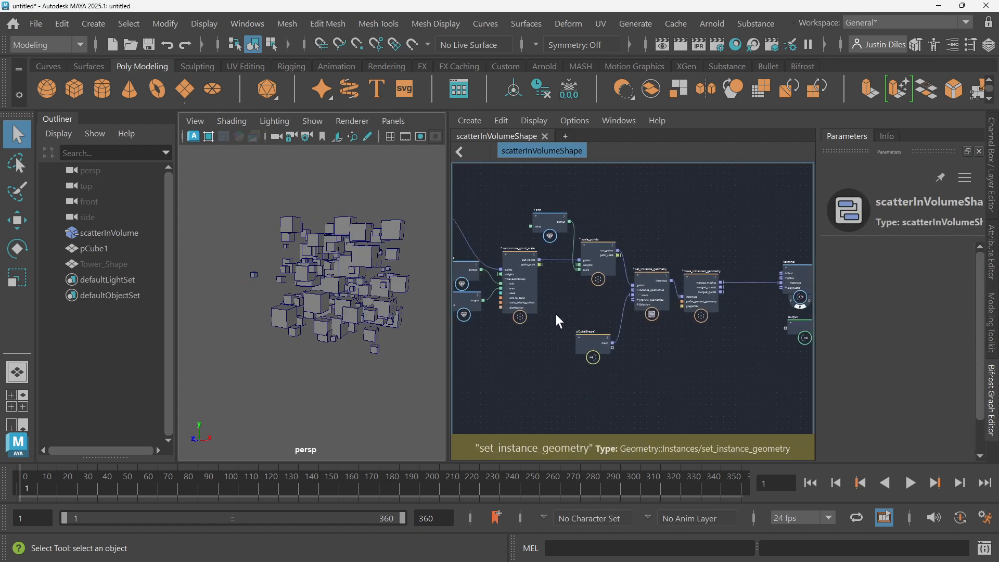
{"action": "left_click_drag", "start_coordinate": [727, 201], "coordinate": [560, 316]}
{"action": "left_click_drag", "start_coordinate": [565, 223], "coordinate": [596, 228]}
{"action": "left_click", "coordinate": [566, 278]}
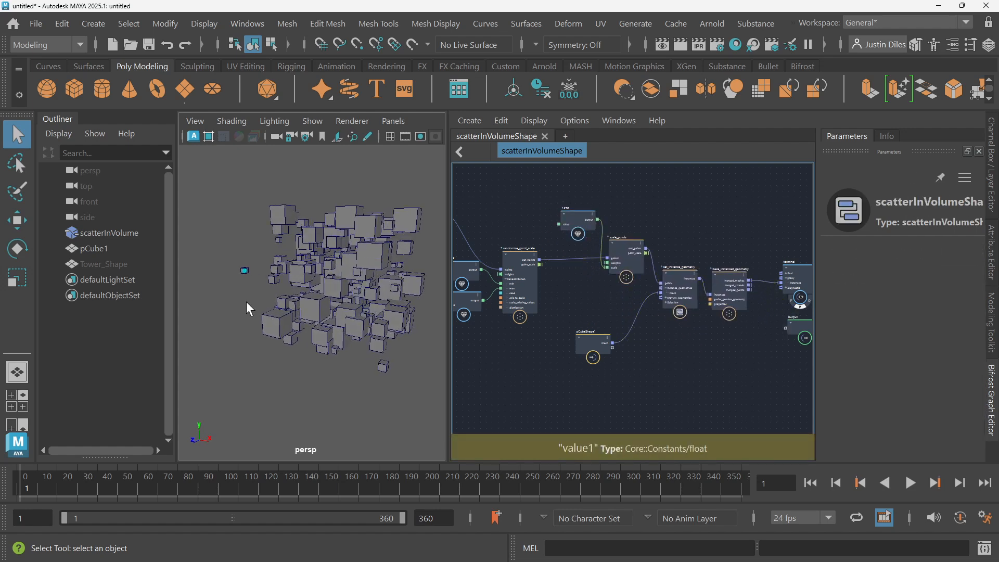
- Unhide Tower_Shape in the scene
{"action": "left_click", "coordinate": [131, 264]}
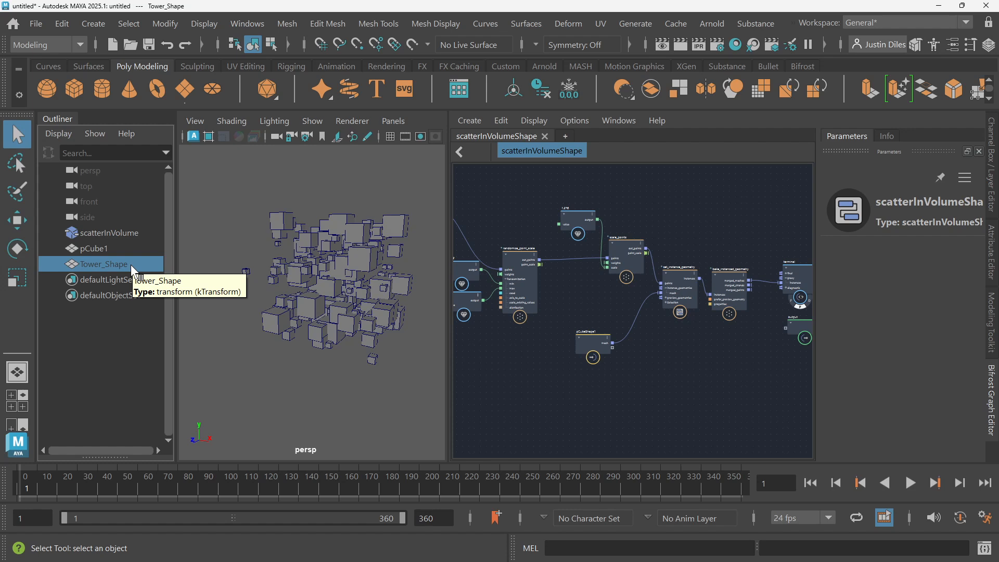
{"action": "key", "text": "shift+h"}
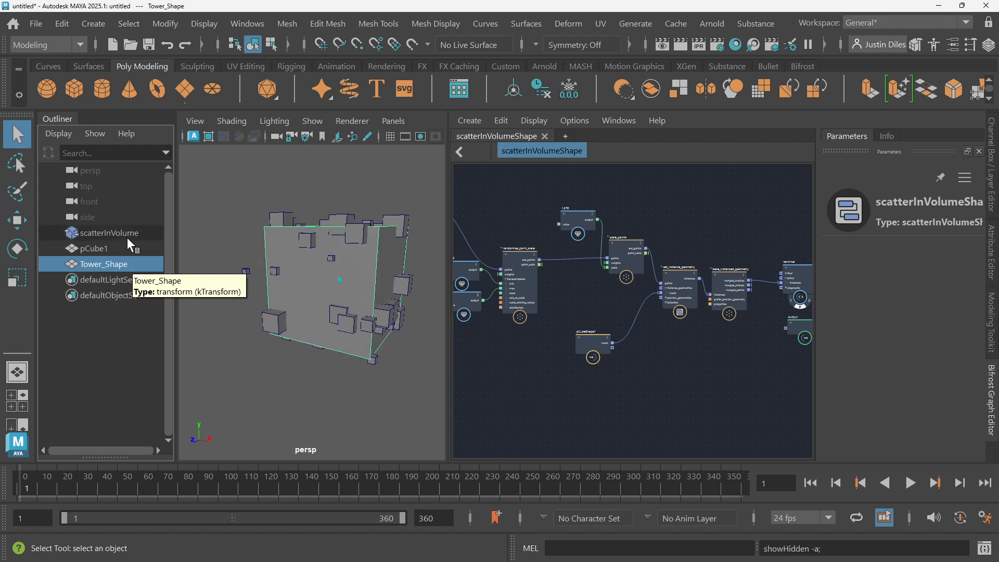
{"action": "left_click_drag", "start_coordinate": [389, 281], "coordinate": [404, 289], "text": "alt"}
{"action": "scroll", "coordinate": [403, 289], "scroll_direction": "up", "scroll_amount": 1}
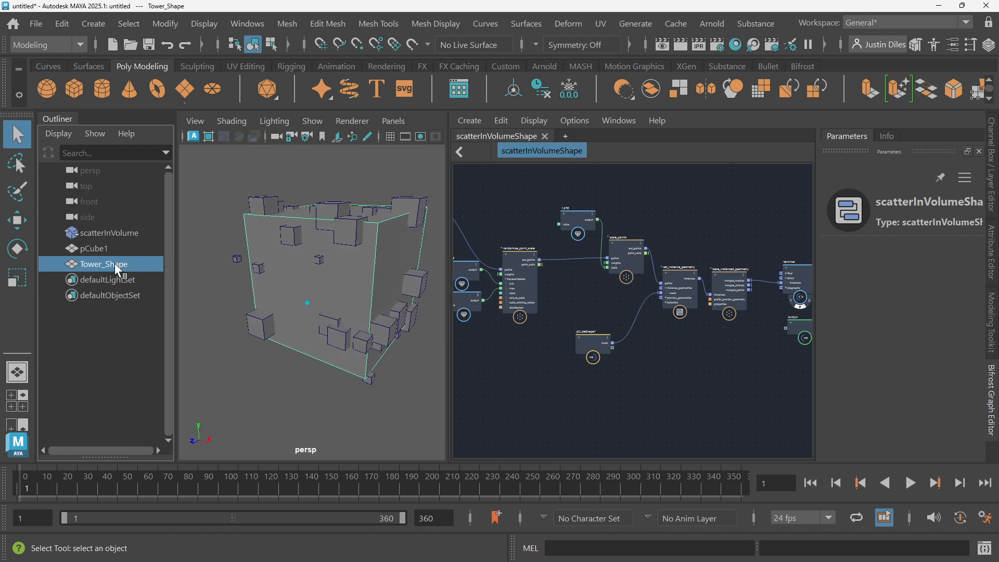
- Assign Tower_Shape to a new display layer and set that layer to Template display
{"action": "left_click", "coordinate": [993, 170]}
{"action": "left_click", "coordinate": [994, 171]}
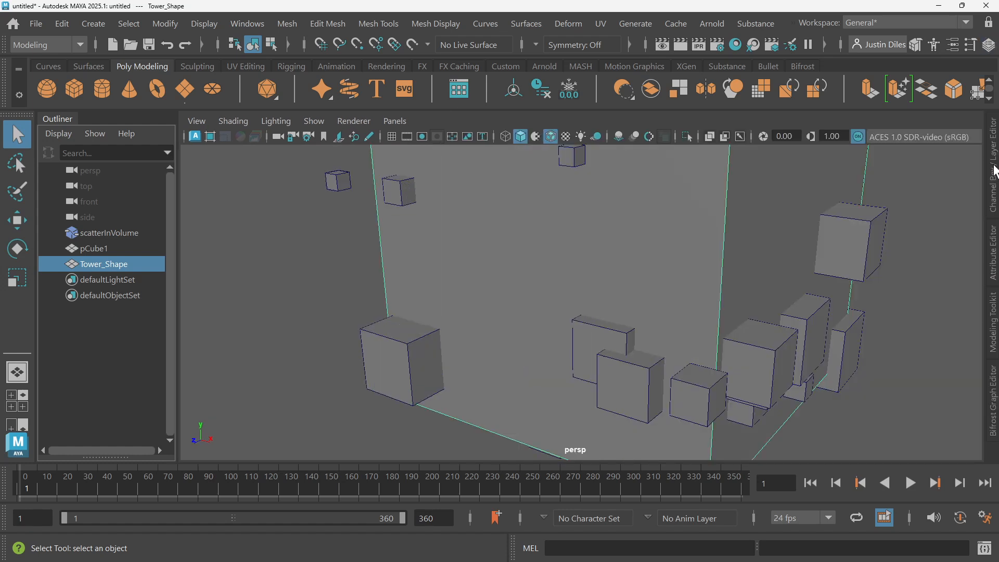
{"action": "left_click", "coordinate": [993, 170]}
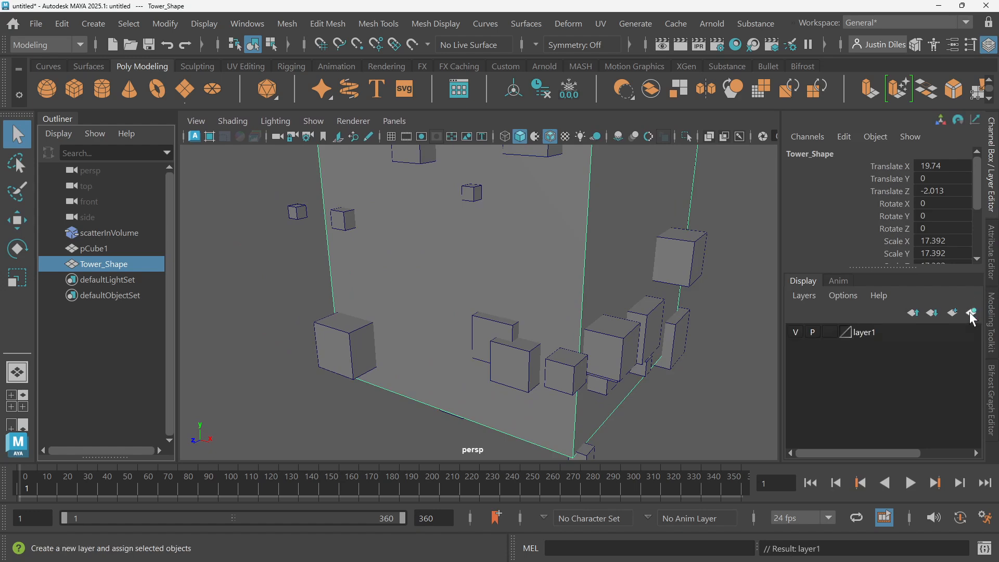
{"action": "left_click", "coordinate": [831, 332]}
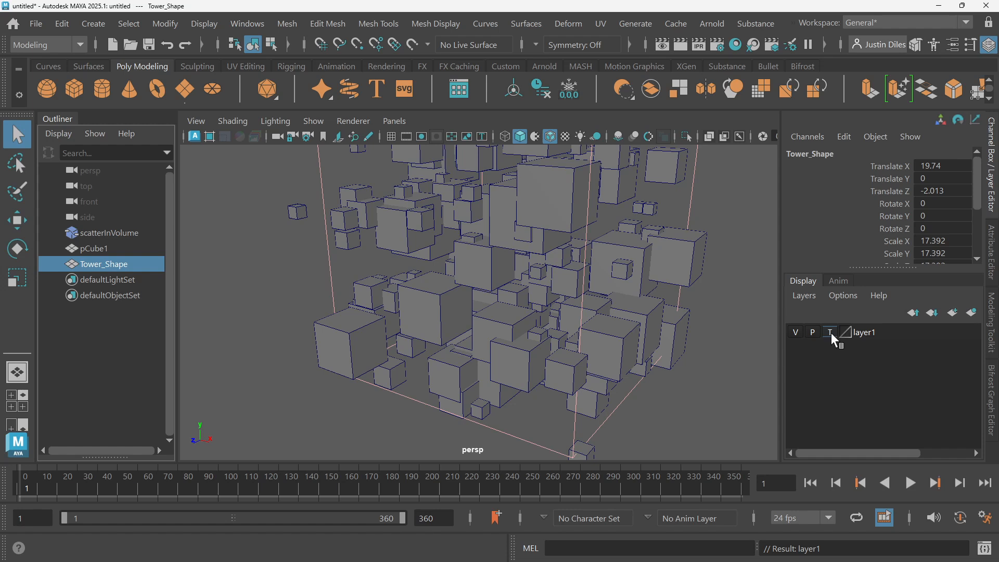
- Rename the new display layer to Tower_Input and save the change
{"action": "left_click", "coordinate": [861, 331]}
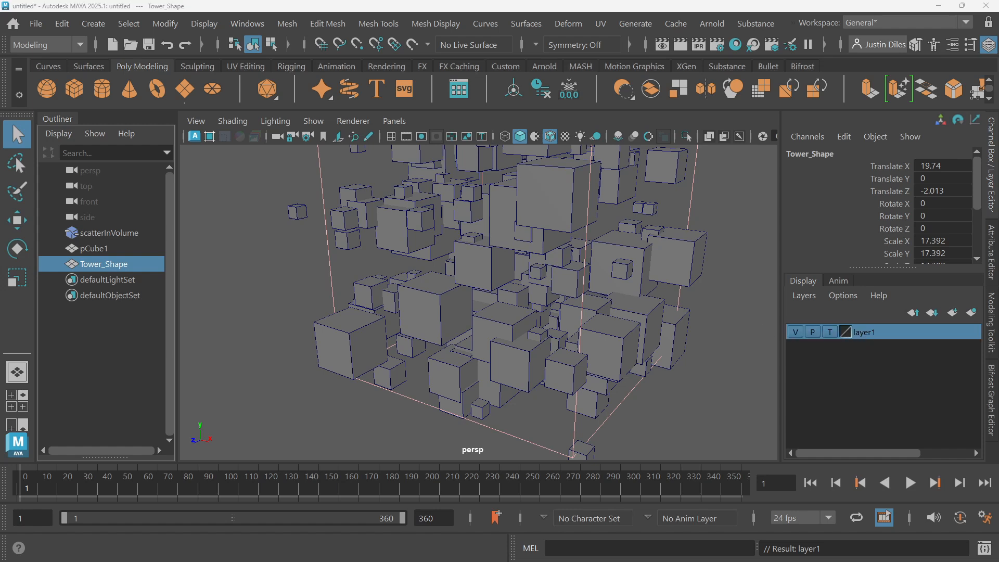
{"action": "double_click", "coordinate": [862, 332]}
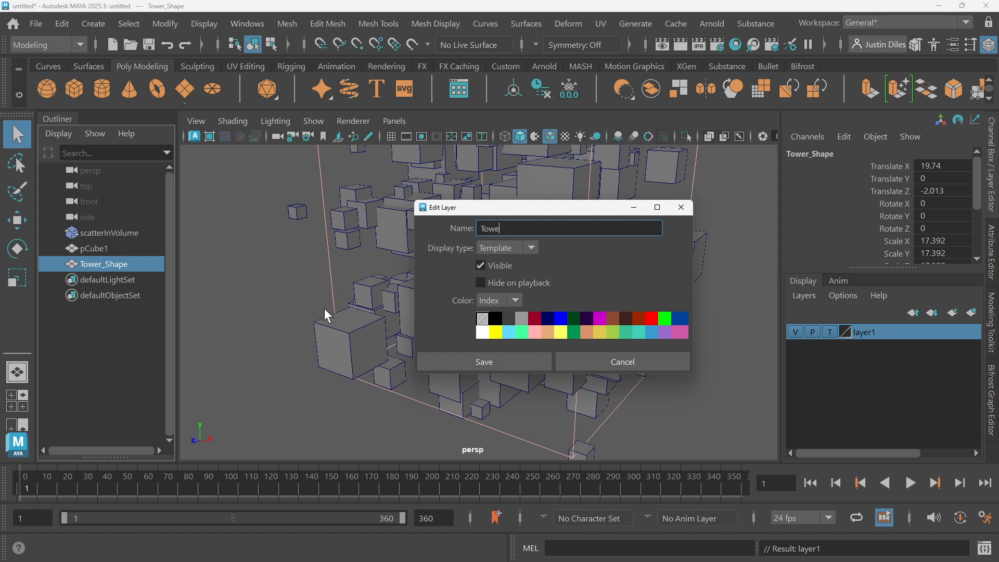
{"action": "key", "text": "Return"}
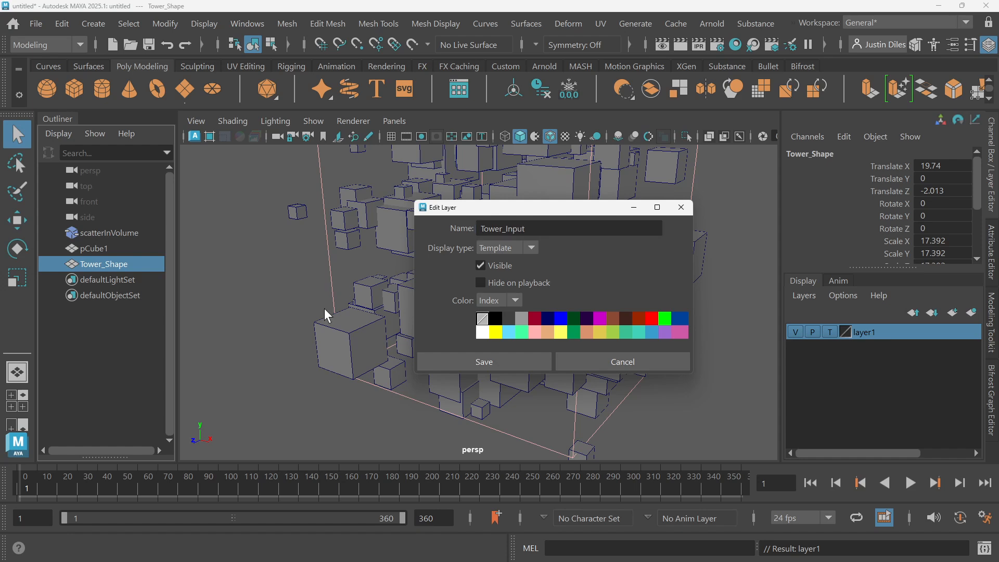
{"action": "left_click", "coordinate": [514, 361]}
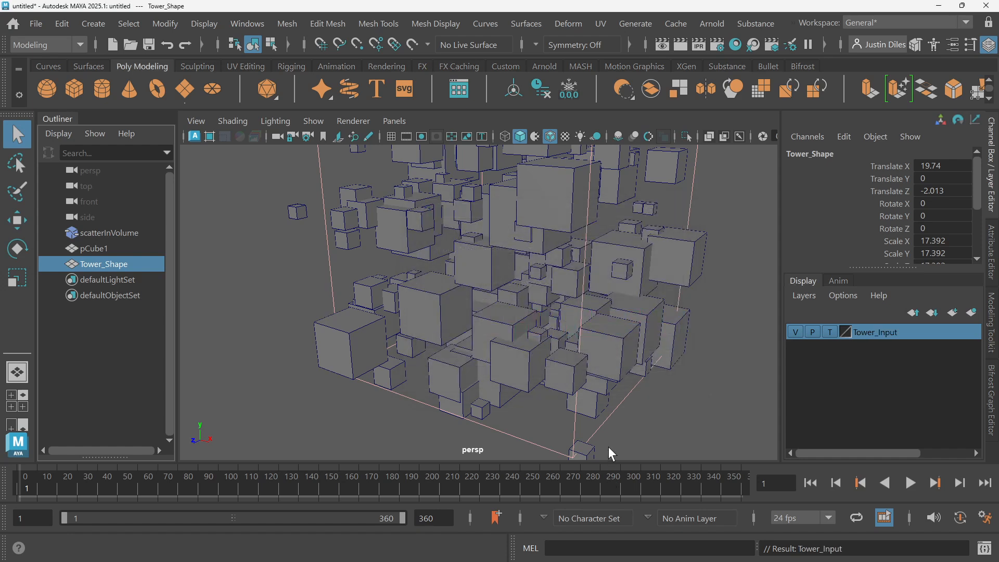
{"action": "left_click", "coordinate": [739, 292]}
{"action": "scroll", "coordinate": [749, 299], "scroll_direction": "down", "scroll_amount": 5}
{"action": "left_click", "coordinate": [574, 267]}
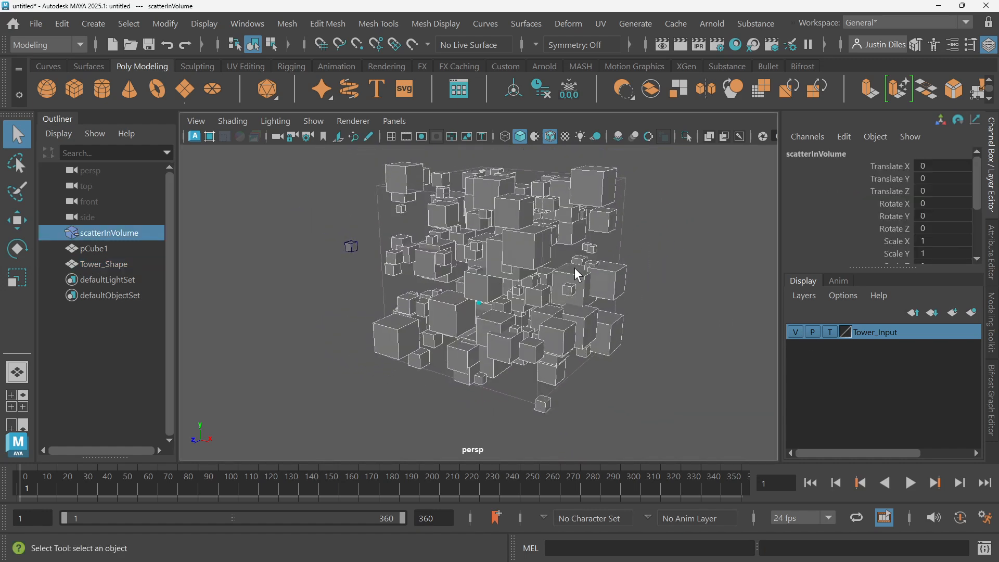
{"action": "scroll", "coordinate": [593, 257], "scroll_direction": "down", "scroll_amount": 1}
{"action": "left_click", "coordinate": [611, 249]}
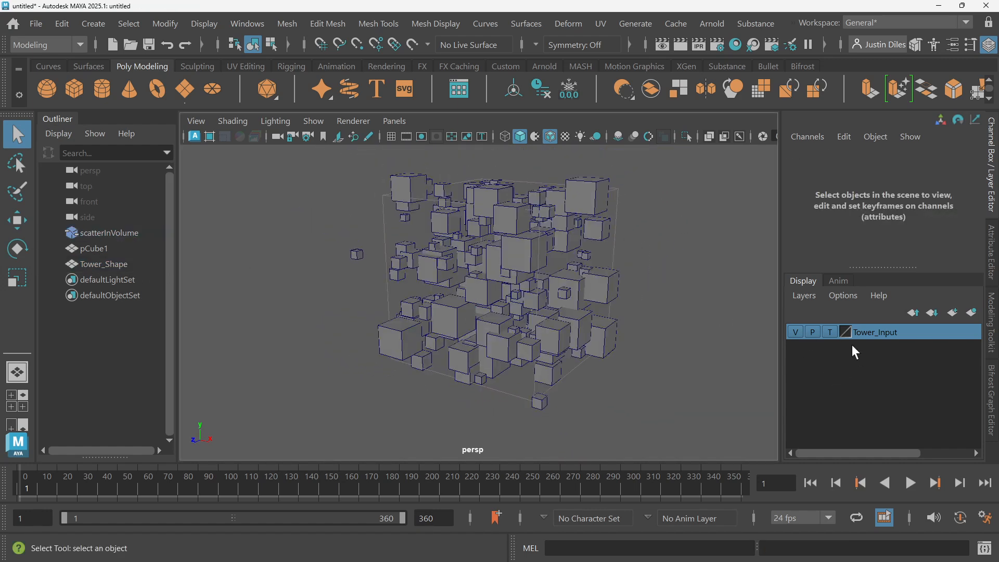
- With the Bifrost graph open again, scale Tower_Shape into a tall, narrow tower of about 7.705 × 27.523 × 4.410
{"action": "left_click", "coordinate": [126, 262]}
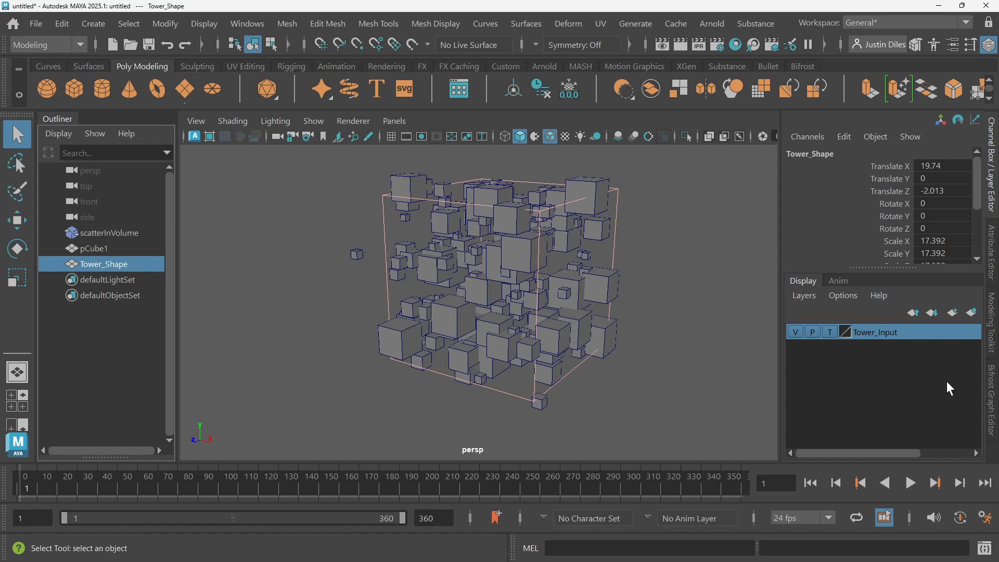
{"action": "left_click", "coordinate": [993, 390]}
{"action": "scroll", "coordinate": [327, 289], "scroll_direction": "up", "scroll_amount": 5}
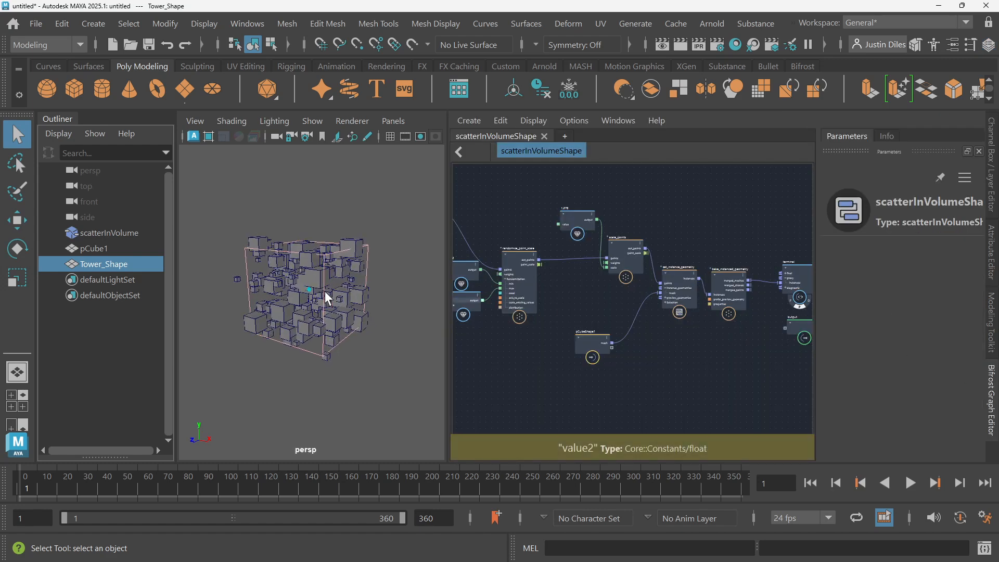
{"action": "scroll", "coordinate": [343, 279], "scroll_direction": "down", "scroll_amount": 3}
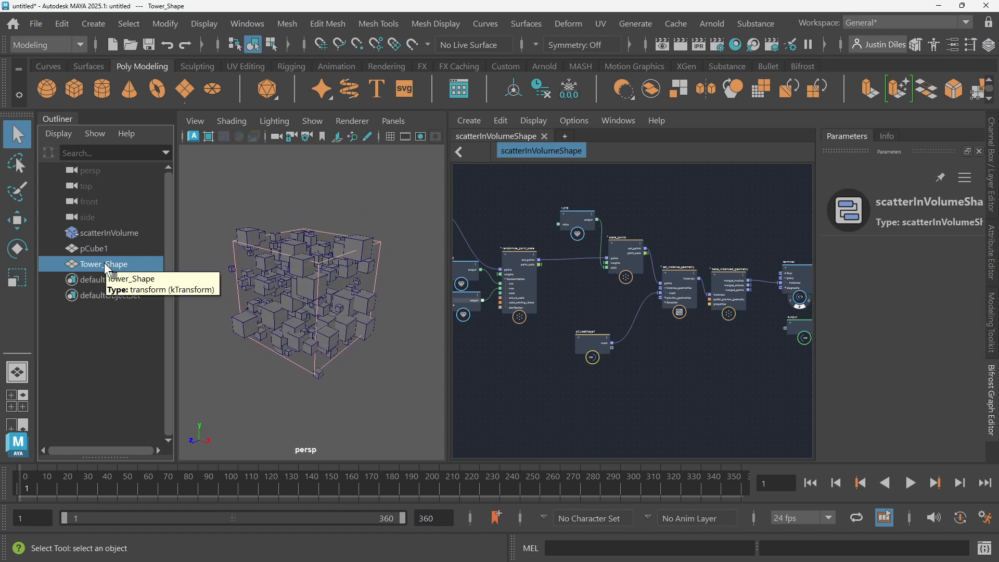
{"action": "key", "text": "w"}
{"action": "key", "text": "r"}
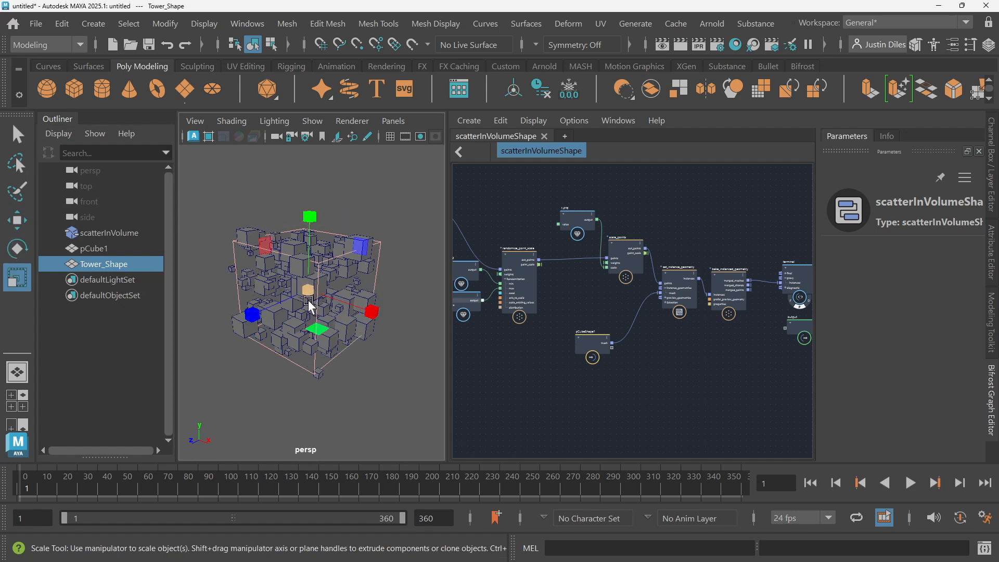
{"action": "left_click_drag", "start_coordinate": [255, 316], "coordinate": [295, 300]}
{"action": "left_click_drag", "start_coordinate": [372, 312], "coordinate": [339, 298]}
{"action": "left_click_drag", "start_coordinate": [309, 210], "coordinate": [306, 167]}
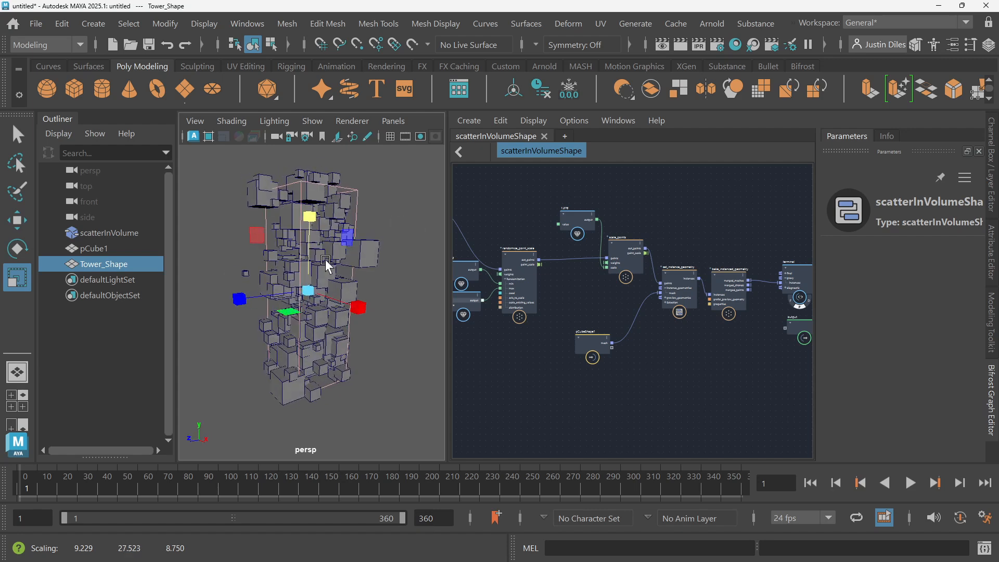
{"action": "left_click_drag", "start_coordinate": [241, 294], "coordinate": [370, 300]}
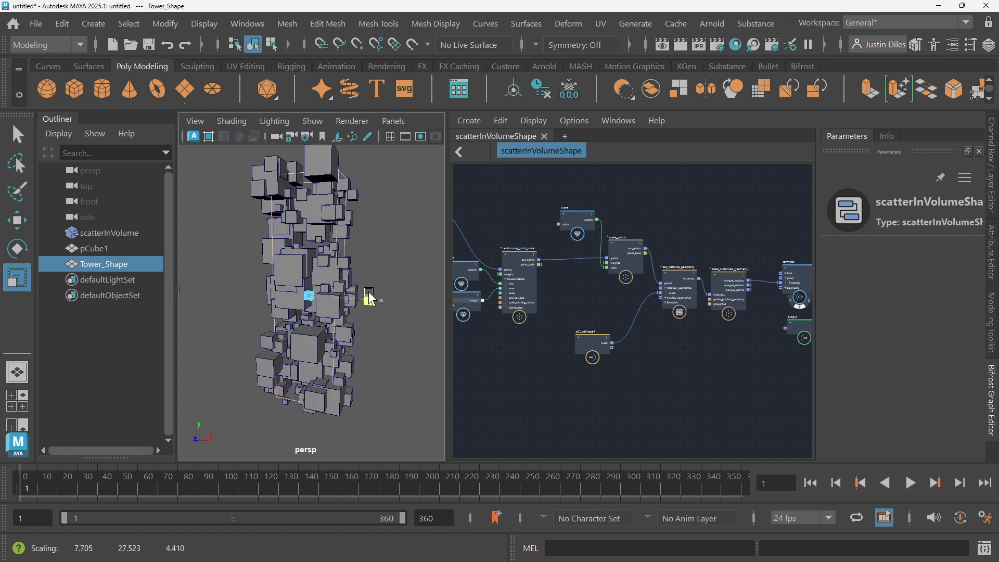
- Try a larger overall scale of 1.959 in the value node feeding scale_points
{"action": "scroll", "coordinate": [596, 335], "scroll_direction": "up", "scroll_amount": 4}
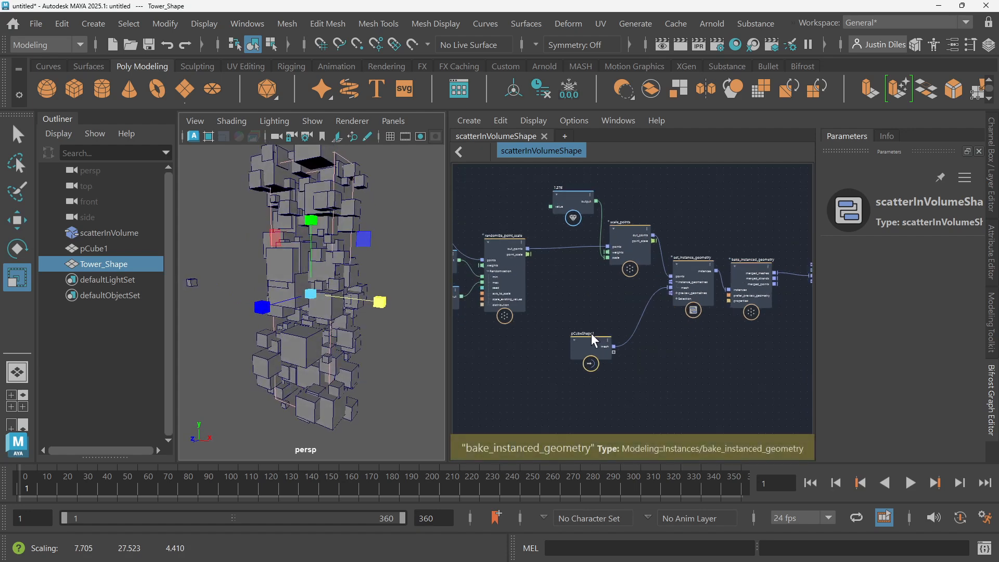
{"action": "middle_click_drag", "start_coordinate": [586, 256], "coordinate": [587, 302]}
{"action": "left_click", "coordinate": [576, 235]}
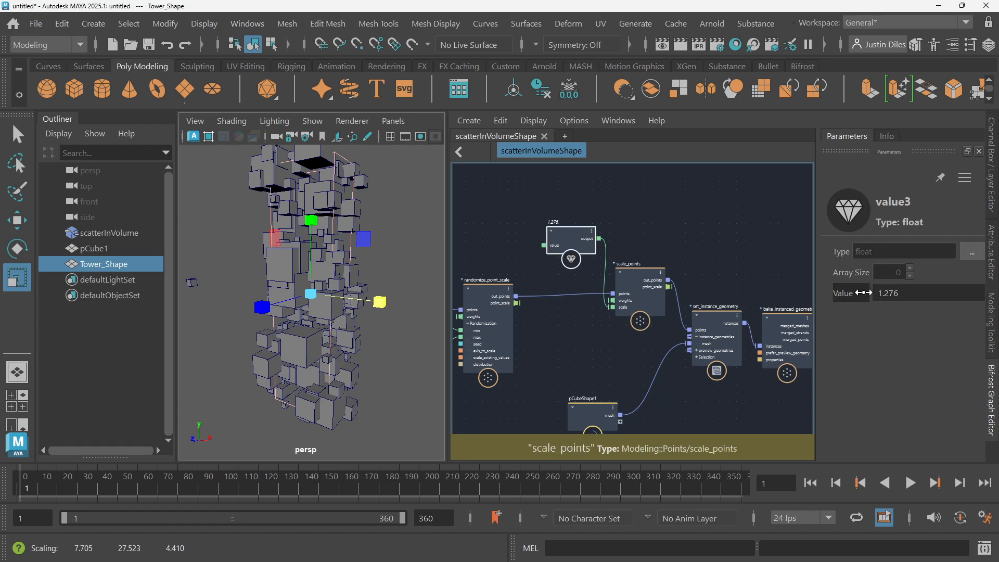
{"action": "left_click_drag", "start_coordinate": [851, 292], "coordinate": [899, 294]}
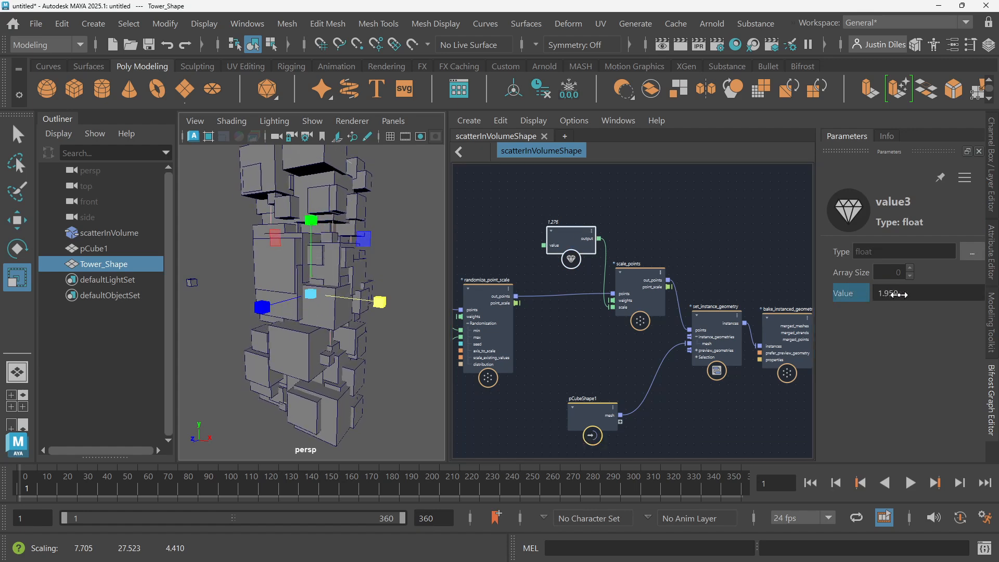
- Try an amount of 111.3 in the value node feeding scatter_in_volume
{"action": "middle_click_drag", "start_coordinate": [526, 286], "coordinate": [747, 277]}
{"action": "middle_click_drag", "start_coordinate": [668, 227], "coordinate": [778, 266]}
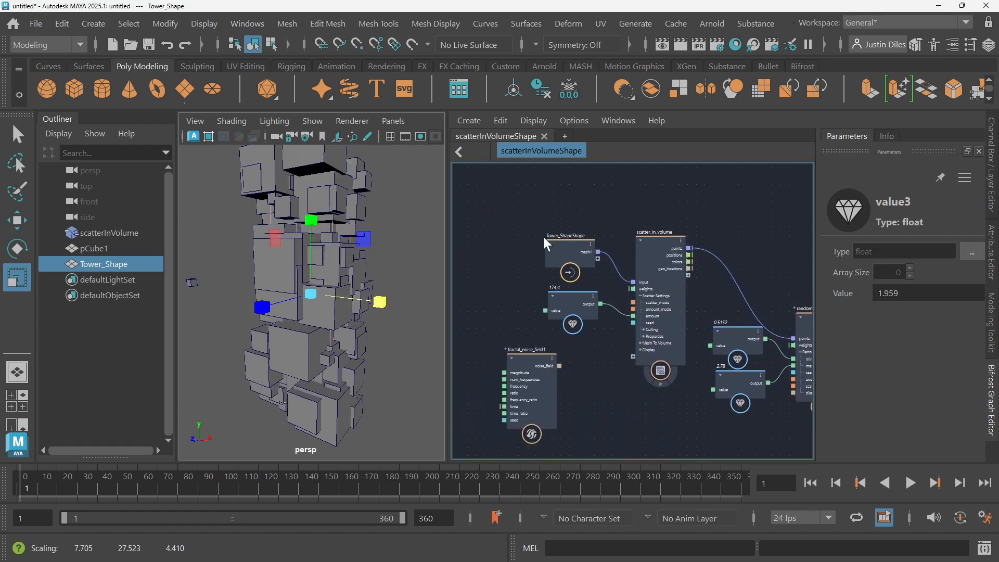
{"action": "left_click", "coordinate": [583, 298]}
{"action": "left_click_drag", "start_coordinate": [907, 293], "coordinate": [870, 285]}
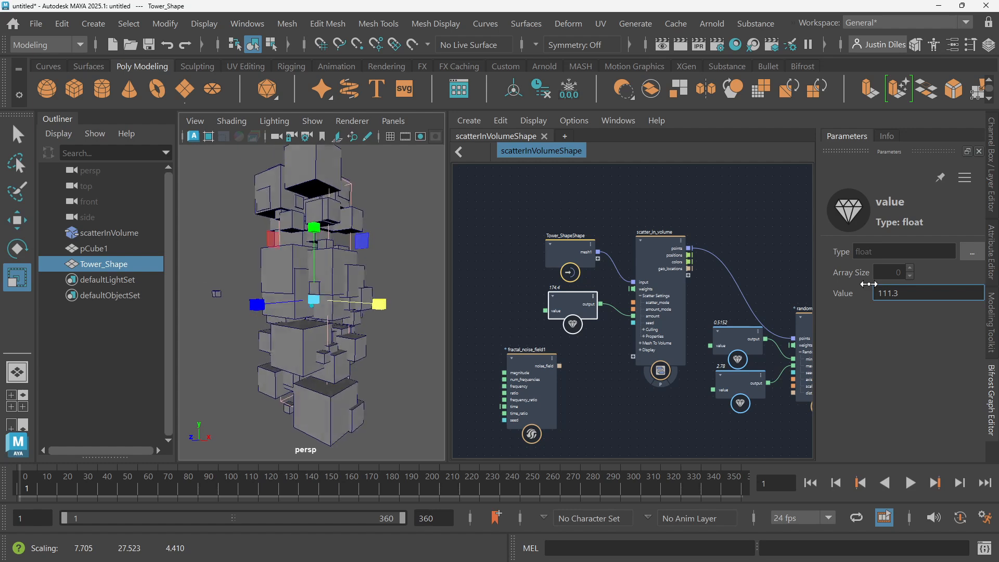
- Reduce the overall scale in the value node feeding scale_points
{"action": "middle_click_drag", "start_coordinate": [791, 263], "coordinate": [606, 235]}
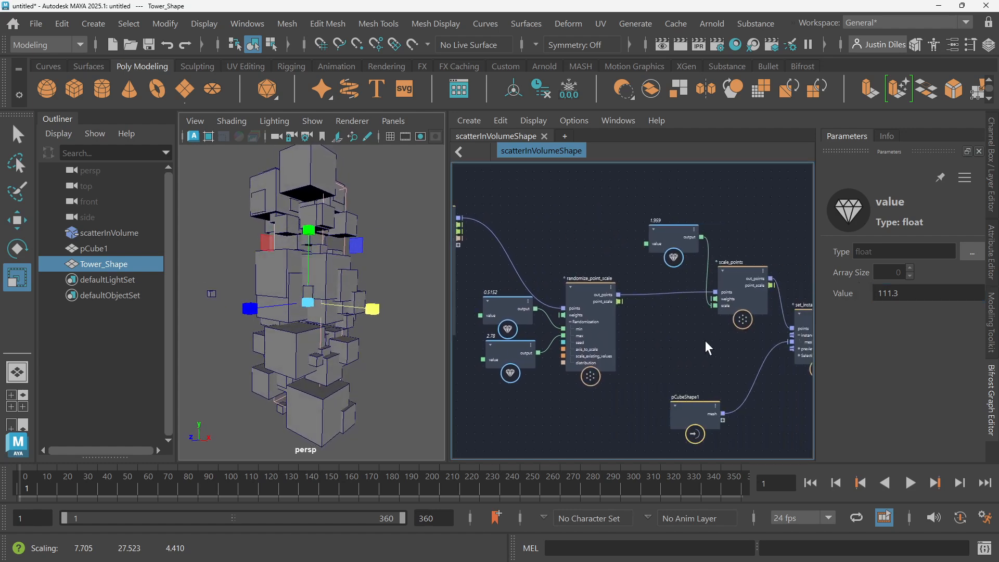
{"action": "middle_click_drag", "start_coordinate": [713, 281], "coordinate": [606, 318]}
{"action": "left_click", "coordinate": [582, 225]}
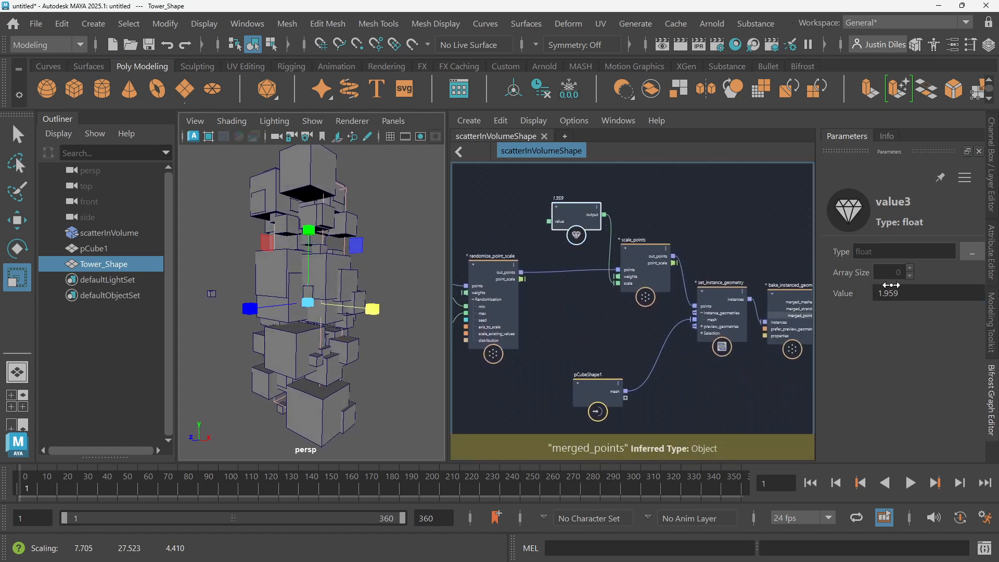
{"action": "left_click_drag", "start_coordinate": [884, 290], "coordinate": [866, 290]}
- Set the value node feeding randomize_point_scale's min input to 0.6778
{"action": "middle_click_drag", "start_coordinate": [598, 318], "coordinate": [777, 305]}
{"action": "middle_click_drag", "start_coordinate": [565, 339], "coordinate": [583, 363]}
{"action": "scroll", "coordinate": [610, 288], "scroll_direction": "up", "scroll_amount": 1}
{"action": "scroll", "coordinate": [612, 294], "scroll_direction": "up", "scroll_amount": 1}
{"action": "left_click", "coordinate": [612, 294]}
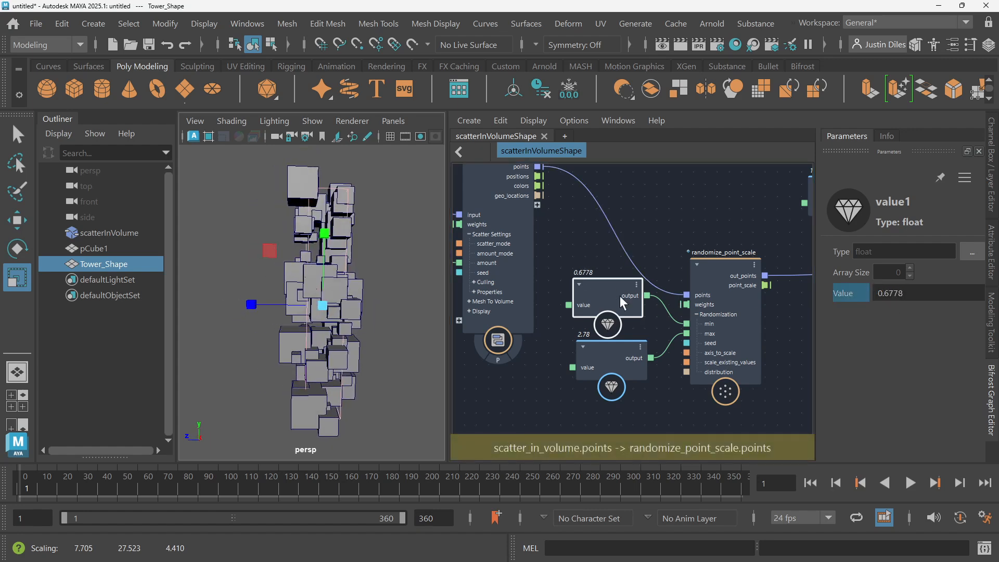
- Set the value node feeding scatter_in_volume's amount input to 146.4
{"action": "middle_click_drag", "start_coordinate": [575, 247], "coordinate": [738, 274]}
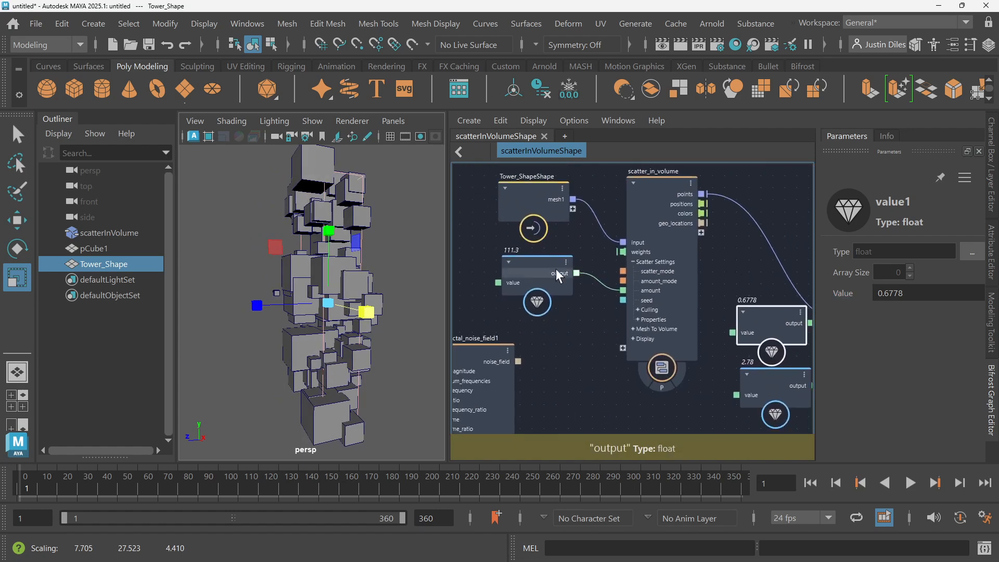
{"action": "left_click", "coordinate": [542, 270]}
{"action": "left_click_drag", "start_coordinate": [853, 292], "coordinate": [899, 293]}
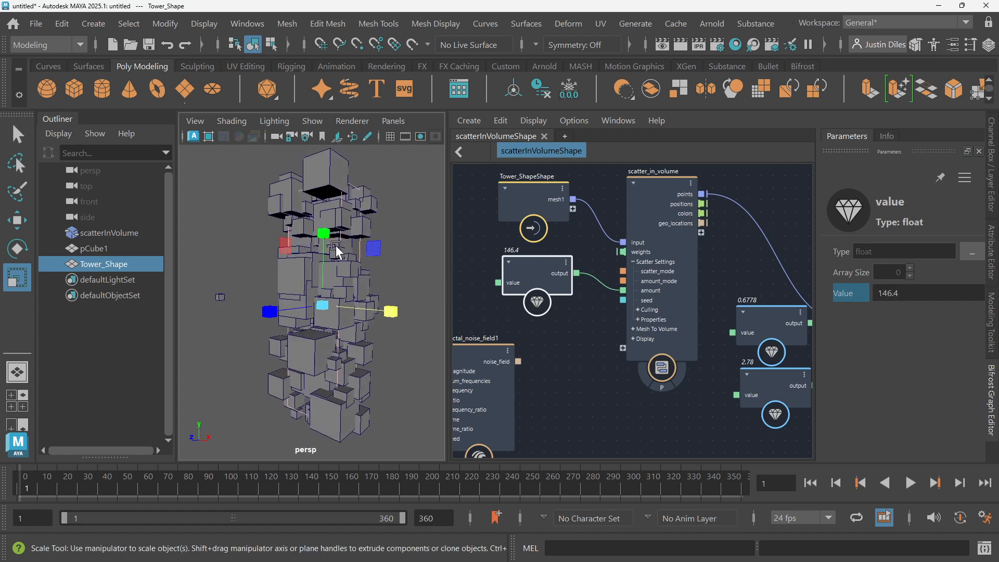
- Rescale Tower_Shape to a shorter, deeper volume of about 6.284 × 22.284 × 18.190
{"action": "left_click_drag", "start_coordinate": [320, 232], "coordinate": [343, 204], "text": "alt"}
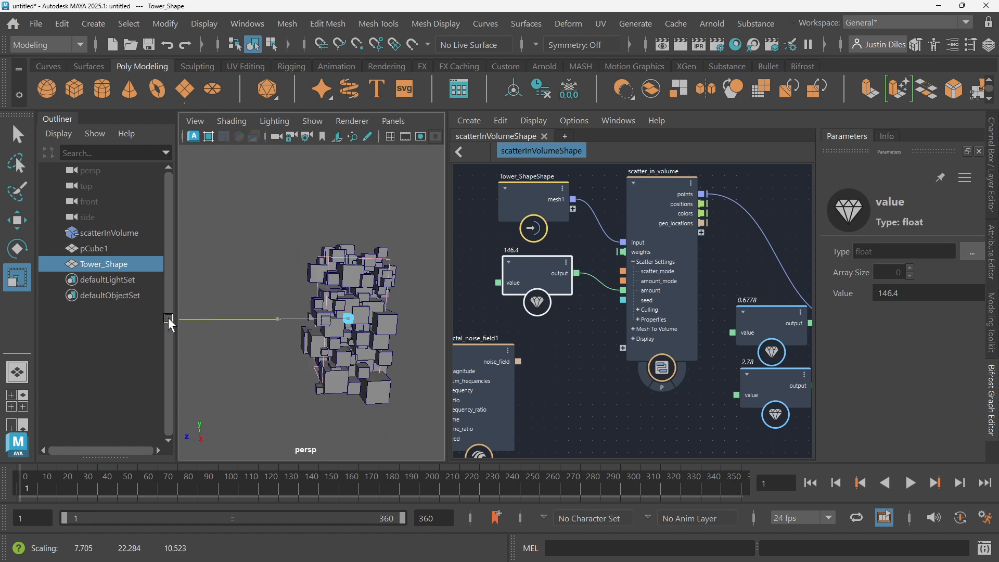
{"action": "left_click_drag", "start_coordinate": [416, 298], "coordinate": [405, 329], "text": "alt"}
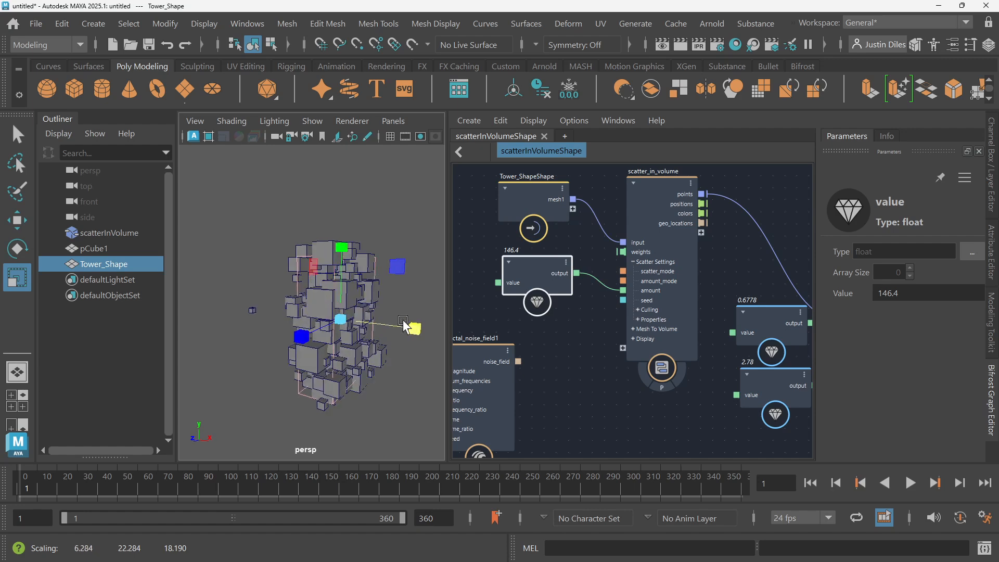
- Stretch Tower_Shape to a depth of about 43.432 and set the value node feeding scatter_in_volume's amount to 538.1
{"action": "left_click_drag", "start_coordinate": [271, 326], "coordinate": [172, 330]}
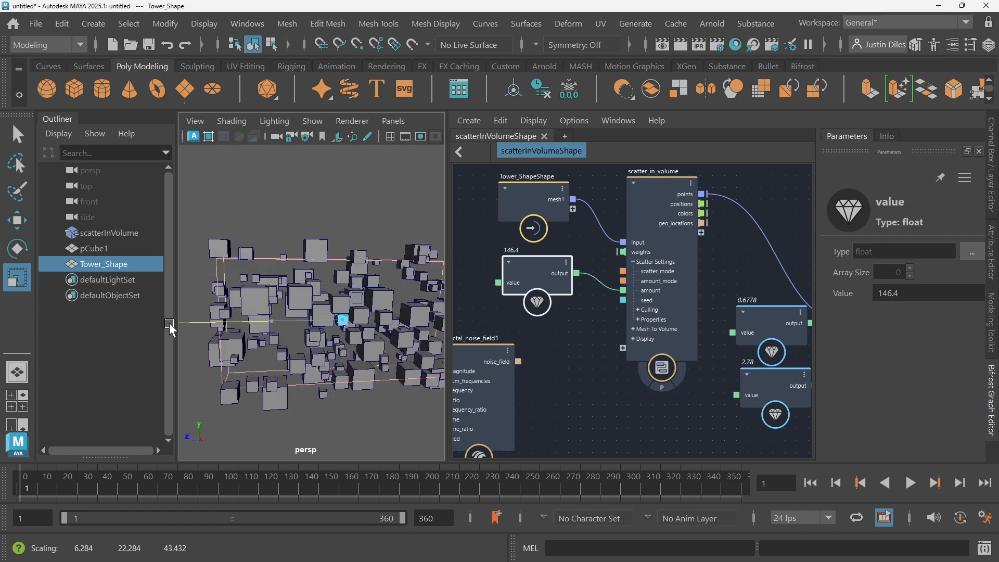
{"action": "left_click_drag", "start_coordinate": [479, 273], "coordinate": [417, 306], "text": "alt"}
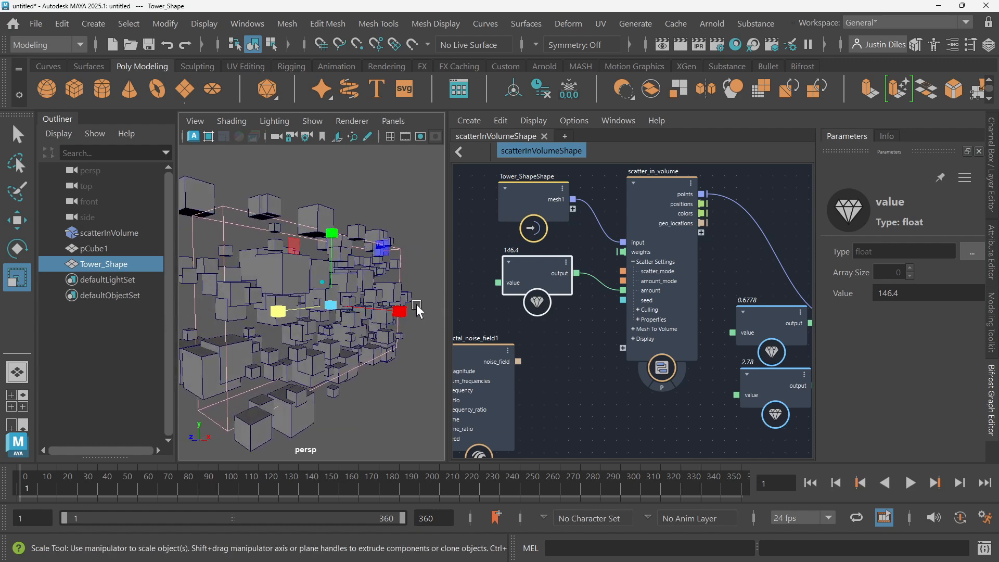
{"action": "middle_click_drag", "start_coordinate": [584, 244], "coordinate": [645, 253], "text": "alt"}
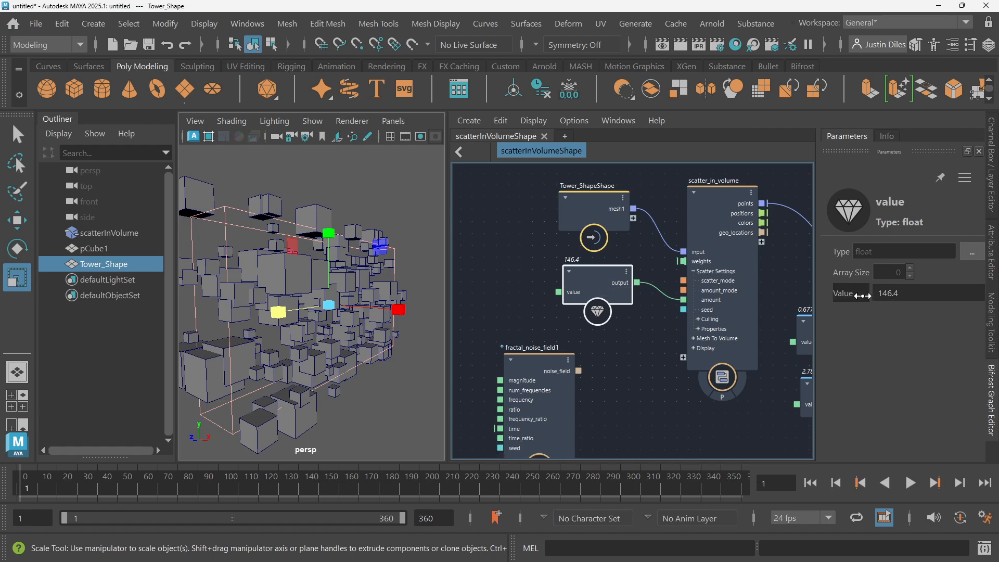
{"action": "left_click_drag", "start_coordinate": [862, 295], "coordinate": [974, 298]}
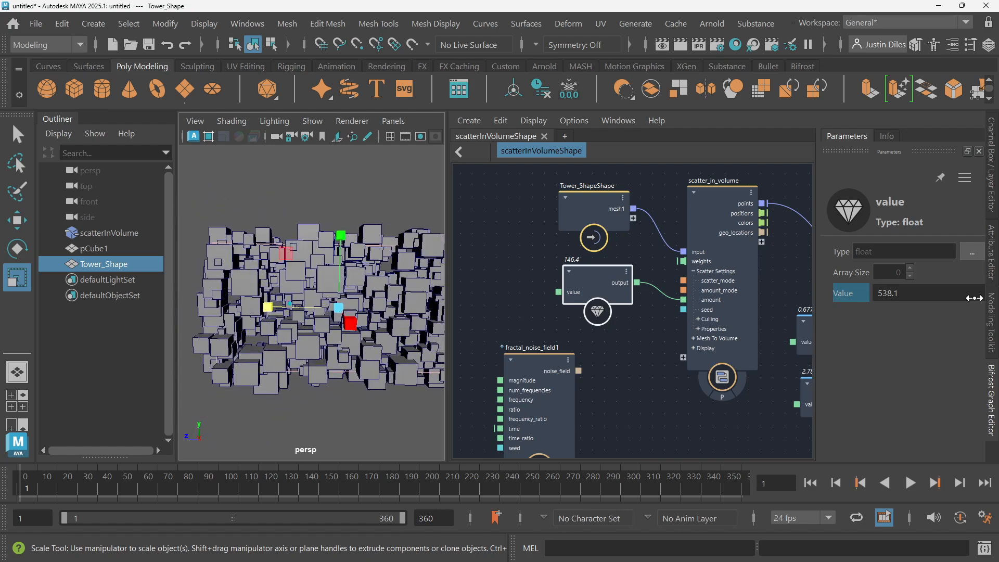
- Rescale Tower_Shape into a tall, narrow volume of about 4.949 × 38.418 × 6.058
{"action": "left_click_drag", "start_coordinate": [359, 320], "coordinate": [255, 314]}
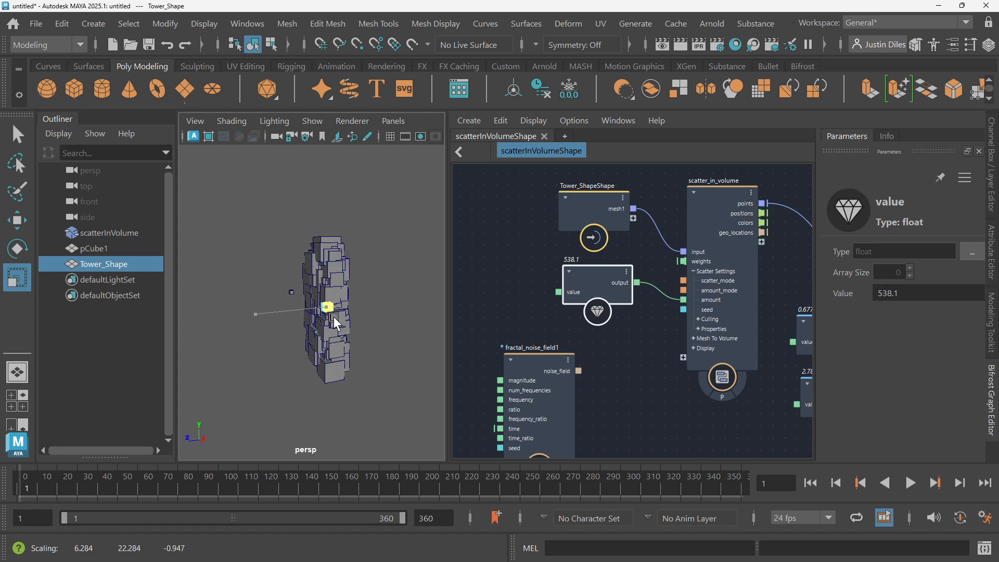
{"action": "left_click_drag", "start_coordinate": [327, 323], "coordinate": [331, 305]}
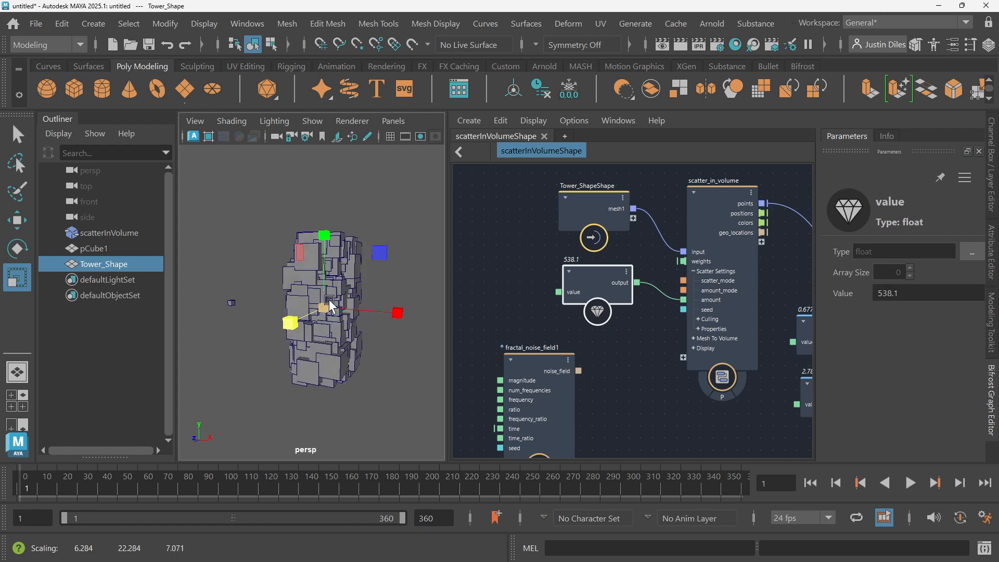
{"action": "left_click_drag", "start_coordinate": [324, 240], "coordinate": [324, 192]}
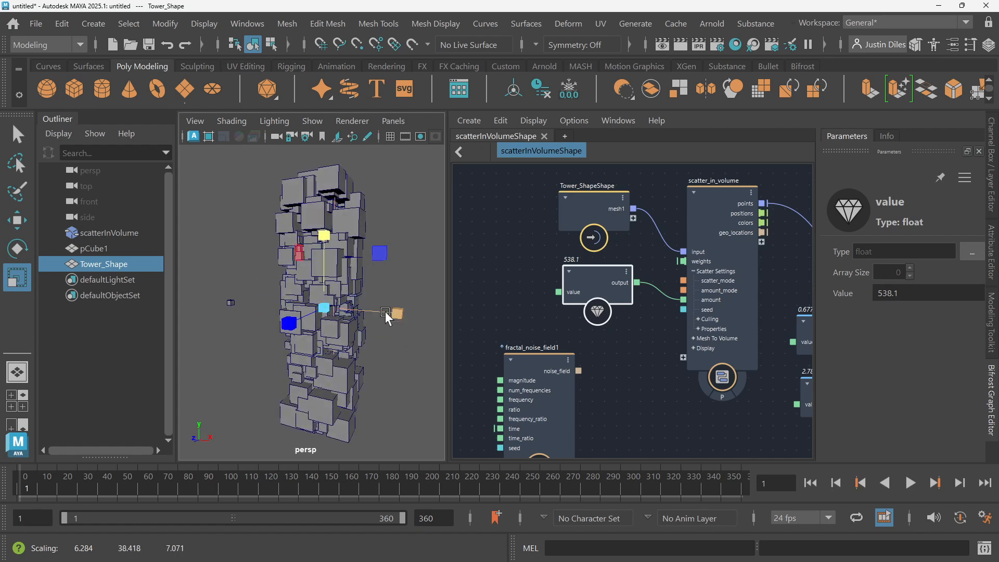
{"action": "left_click_drag", "start_coordinate": [383, 318], "coordinate": [258, 312]}
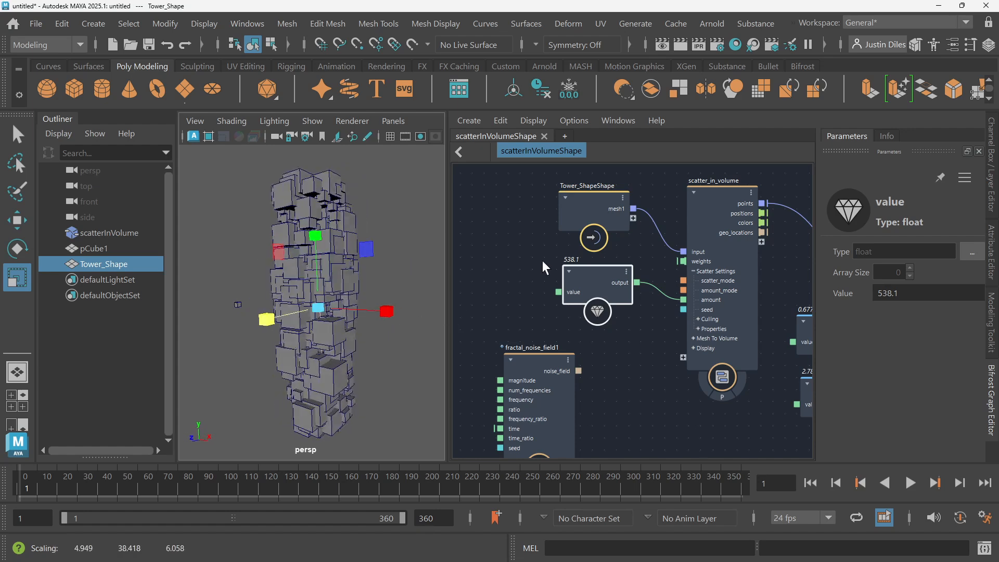
- Switch from the Scale tool to the Select tool and deselect Tower_Shape in the viewport
{"action": "scroll", "coordinate": [628, 331], "scroll_direction": "down", "scroll_amount": 1}
{"action": "middle_click_drag", "start_coordinate": [627, 331], "coordinate": [595, 281], "text": "alt"}
{"action": "scroll", "coordinate": [594, 280], "scroll_direction": "down", "scroll_amount": 1}
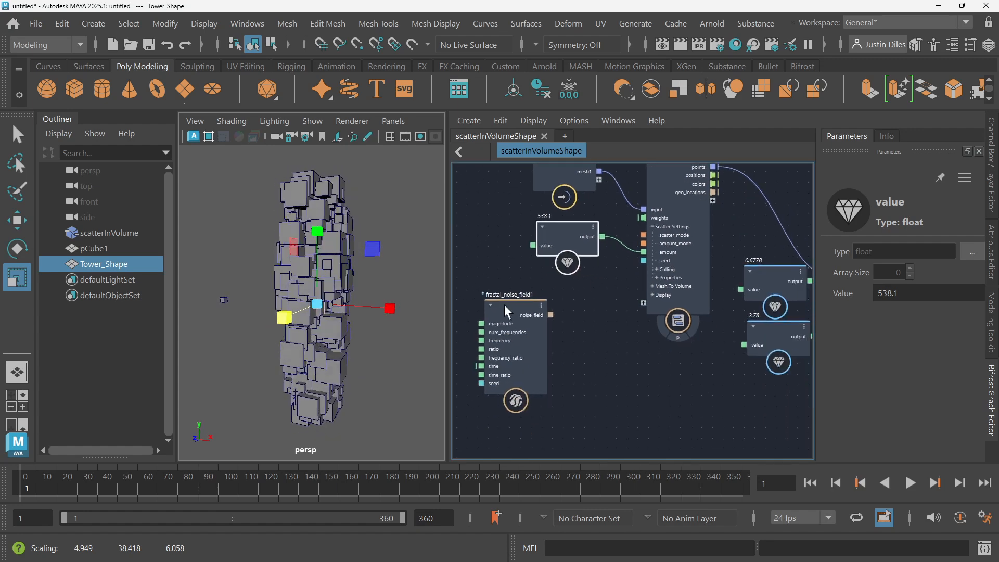
{"action": "left_click_drag", "start_coordinate": [405, 310], "coordinate": [588, 310], "text": "alt"}
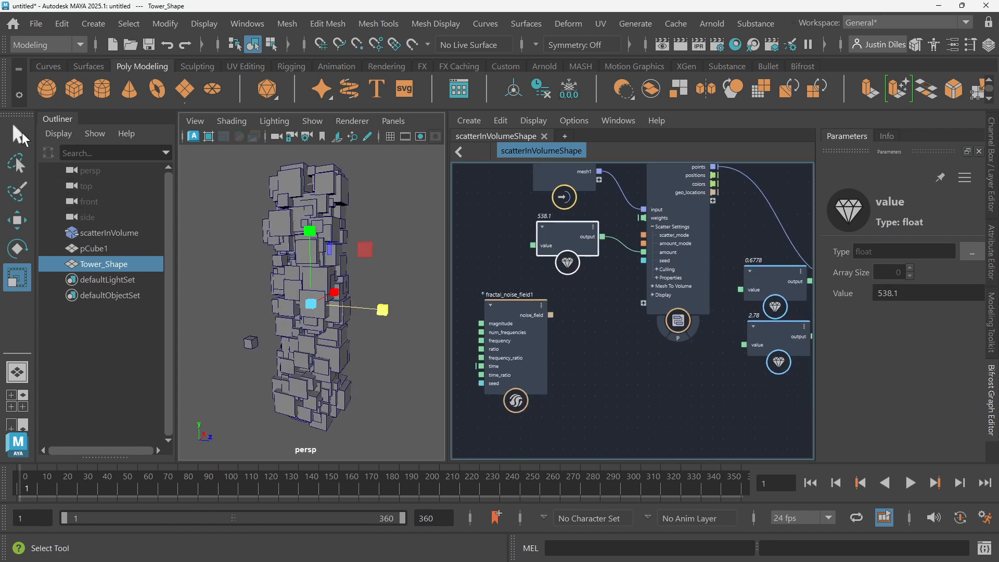
{"action": "left_click", "coordinate": [19, 133]}
{"action": "left_click_drag", "start_coordinate": [446, 307], "coordinate": [429, 318], "text": "alt"}
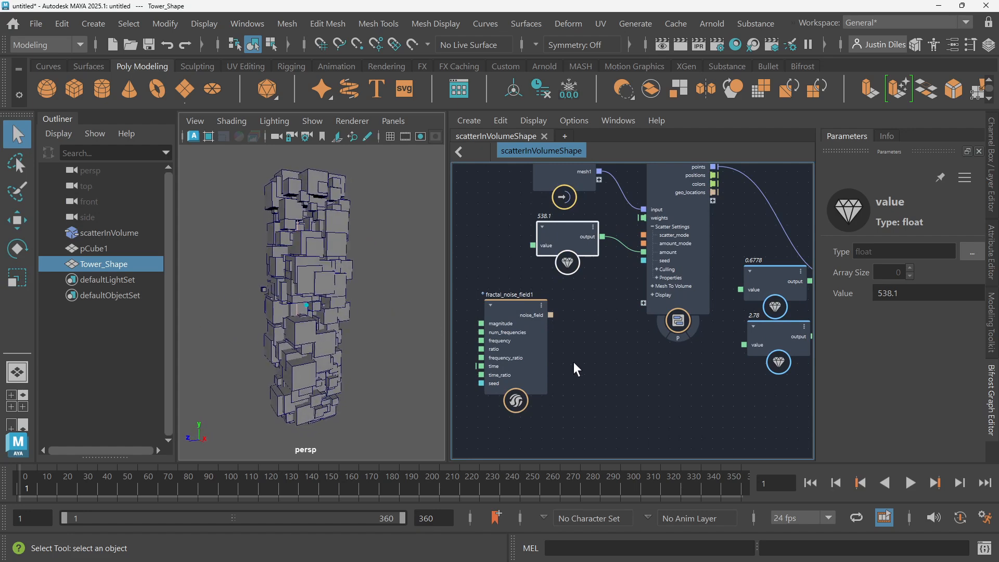
{"action": "left_click", "coordinate": [416, 305]}
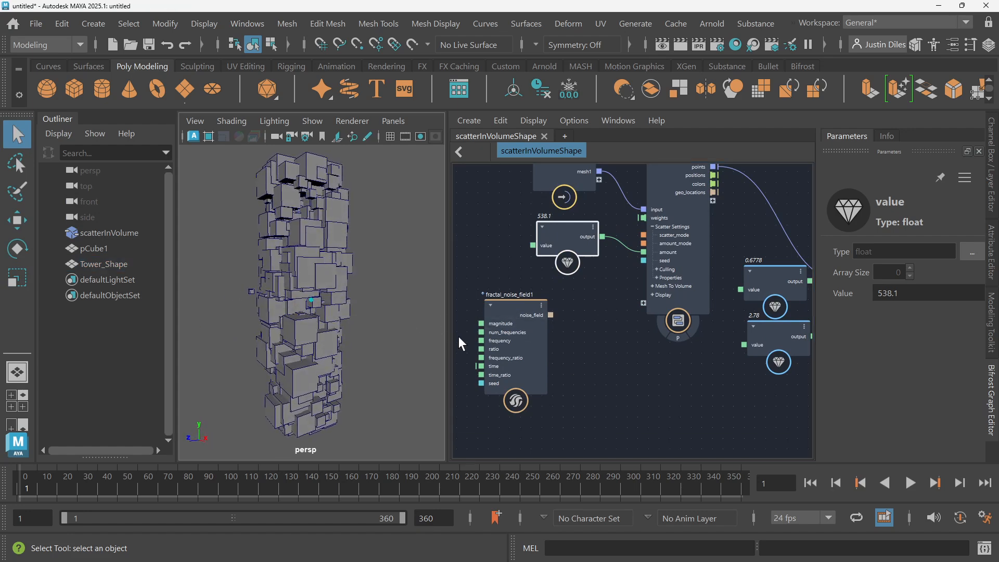
- Set the value nodes feeding randomize_point_scale to 0.4571 for min and 2.504 for max
{"action": "scroll", "coordinate": [622, 379], "scroll_direction": "down", "scroll_amount": 1}
{"action": "middle_click_drag", "start_coordinate": [622, 380], "coordinate": [416, 368], "text": "alt"}
{"action": "middle_click_drag", "start_coordinate": [736, 262], "coordinate": [695, 276], "text": "alt"}
{"action": "left_click", "coordinate": [627, 274]}
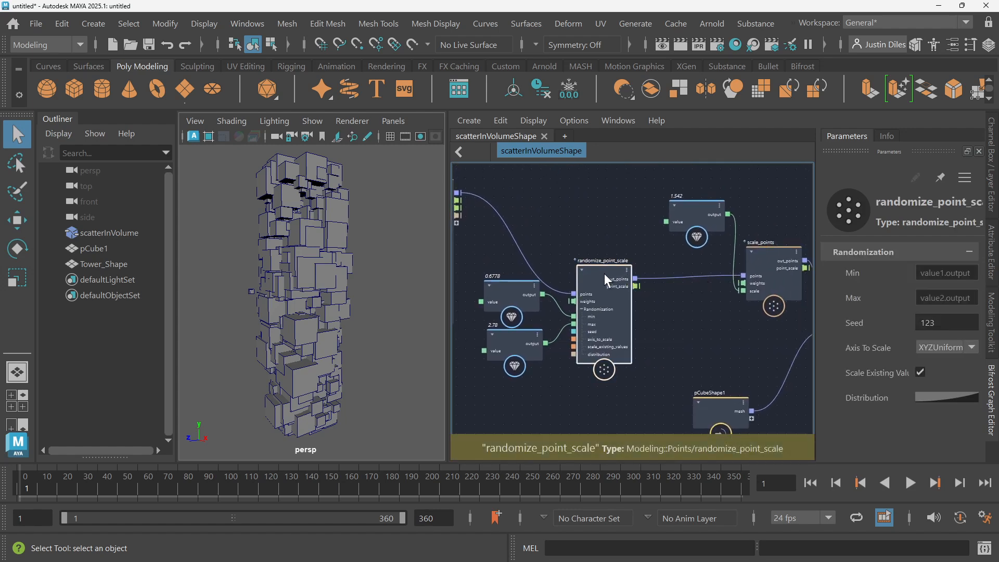
{"action": "left_click_drag", "start_coordinate": [391, 267], "coordinate": [379, 229], "text": "alt"}
{"action": "middle_click_drag", "start_coordinate": [601, 245], "coordinate": [618, 243], "text": "alt"}
{"action": "left_click", "coordinate": [535, 294]}
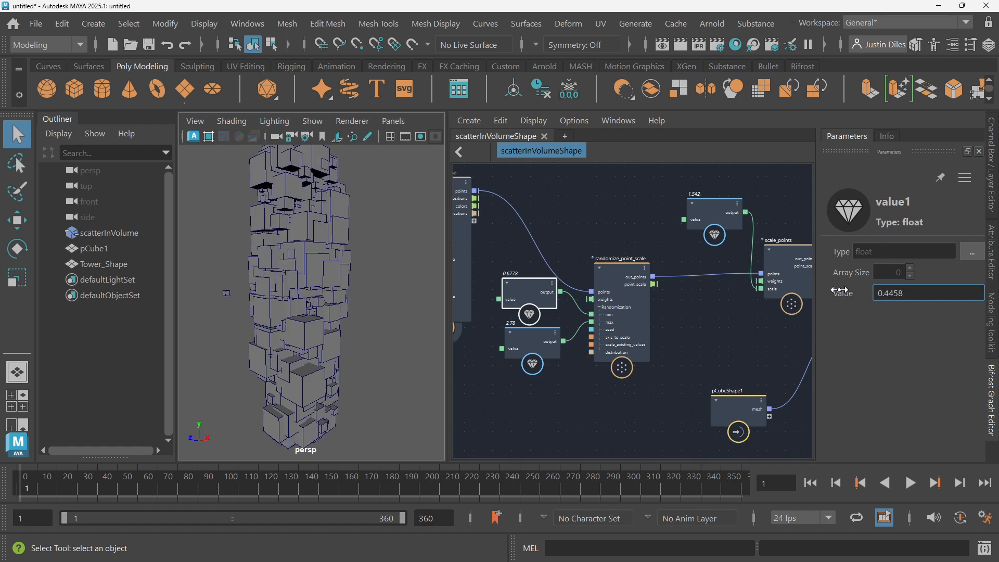
{"action": "left_click", "coordinate": [532, 332]}
{"action": "left_click_drag", "start_coordinate": [897, 293], "coordinate": [884, 298]}
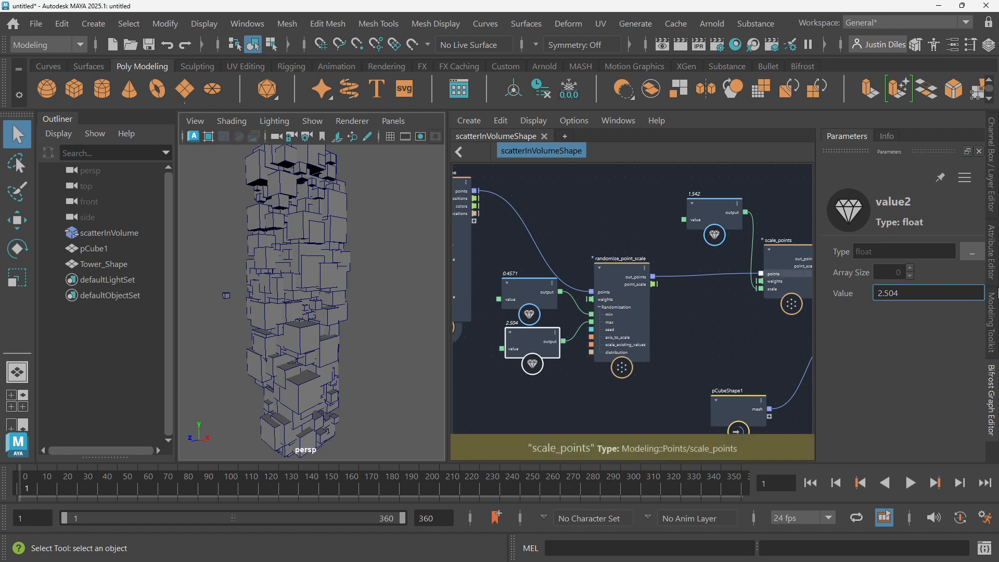
- Try XOnly, YOnly and ZOnly as the Axis To Scale option of randomize_point_scale
{"action": "left_click", "coordinate": [630, 271]}
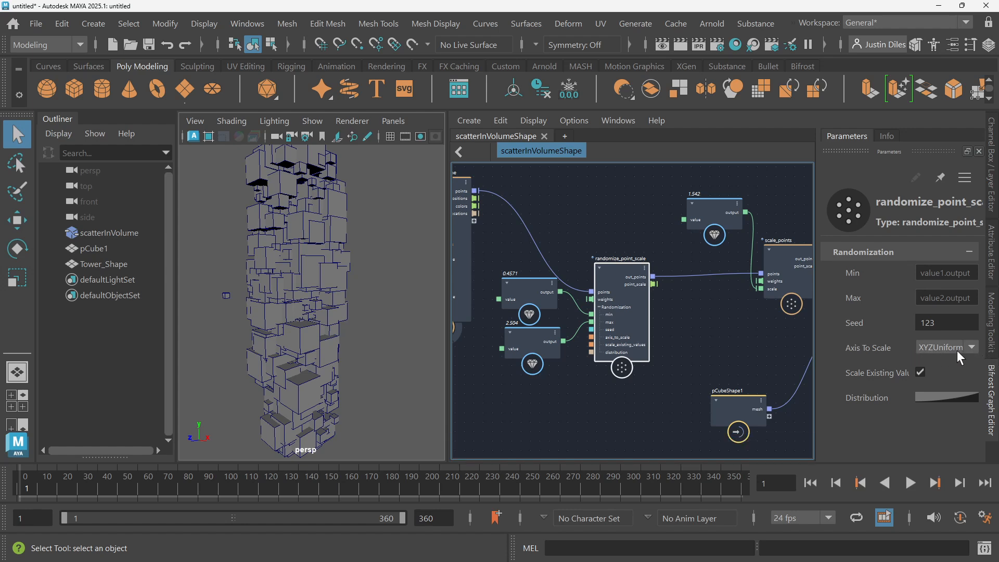
{"action": "left_click", "coordinate": [971, 347]}
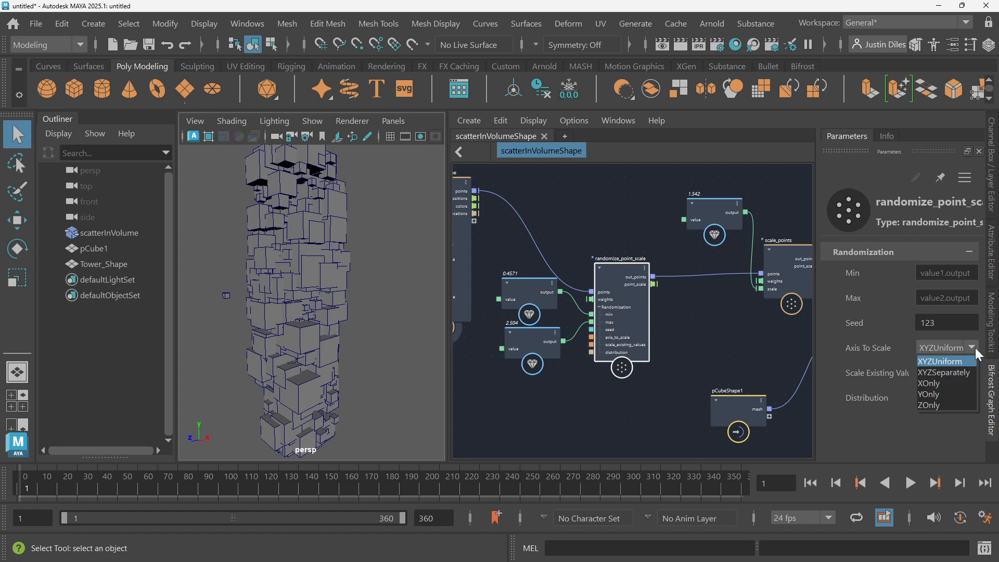
{"action": "left_click", "coordinate": [948, 387]}
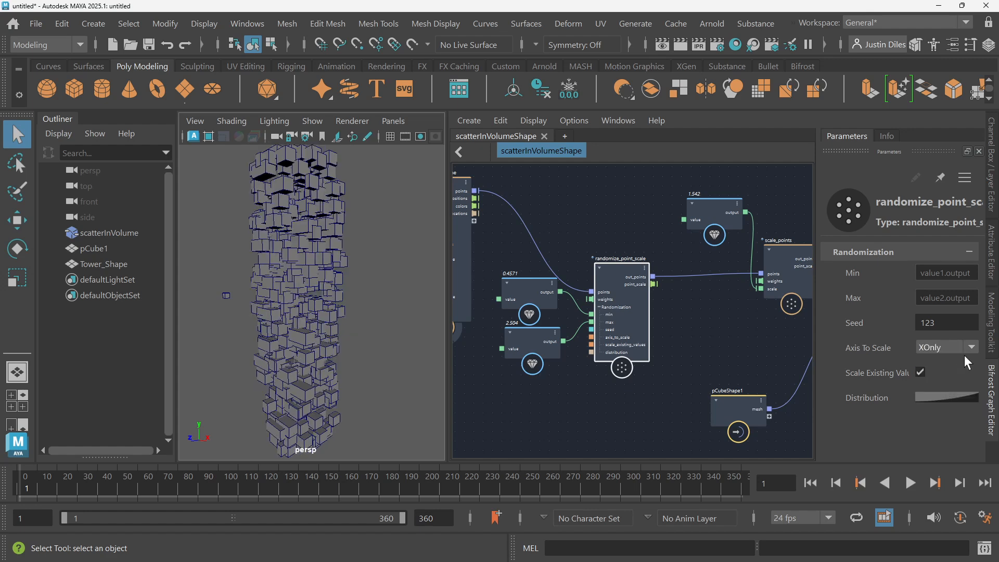
{"action": "left_click", "coordinate": [962, 349]}
{"action": "left_click", "coordinate": [948, 394]}
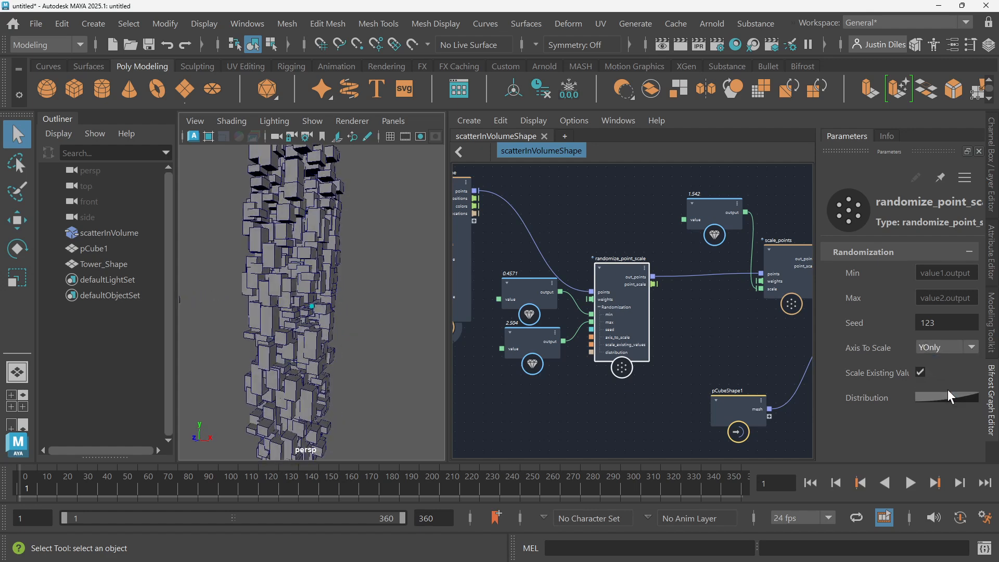
{"action": "left_click", "coordinate": [971, 348]}
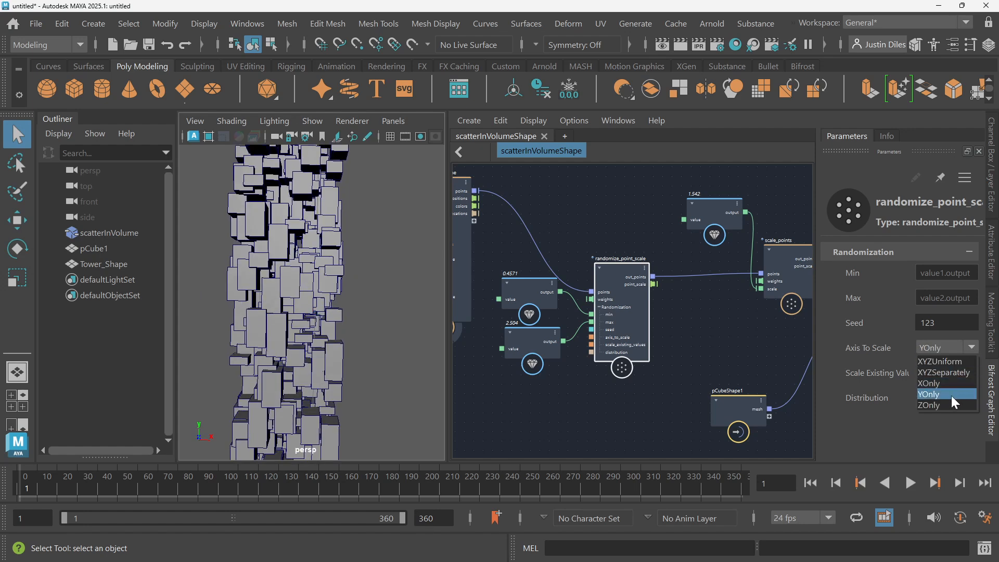
{"action": "left_click", "coordinate": [947, 402]}
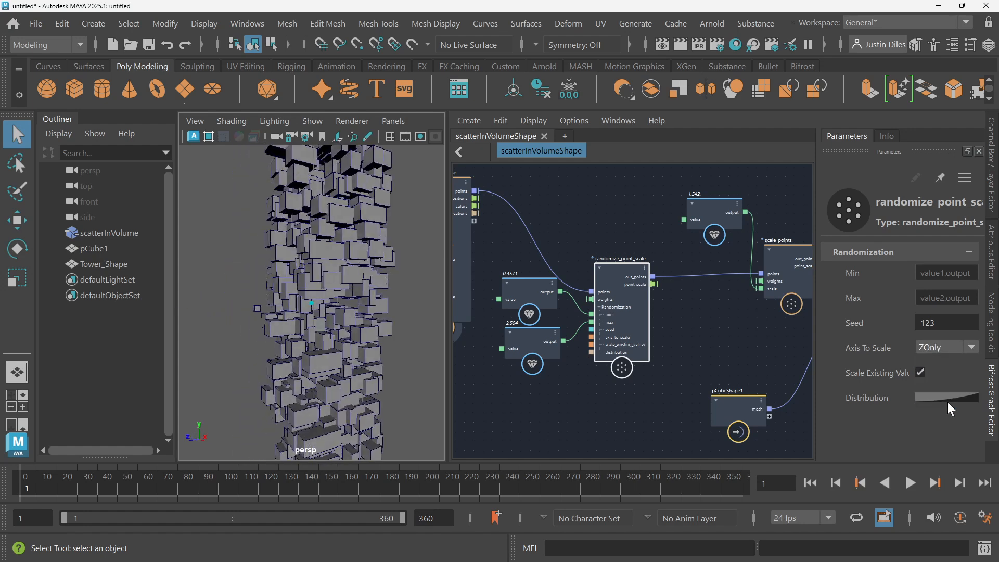
- Set randomize_point_scale's Axis To Scale to XYZSeparately and select pCube1 in the viewport
{"action": "left_click", "coordinate": [971, 347]}
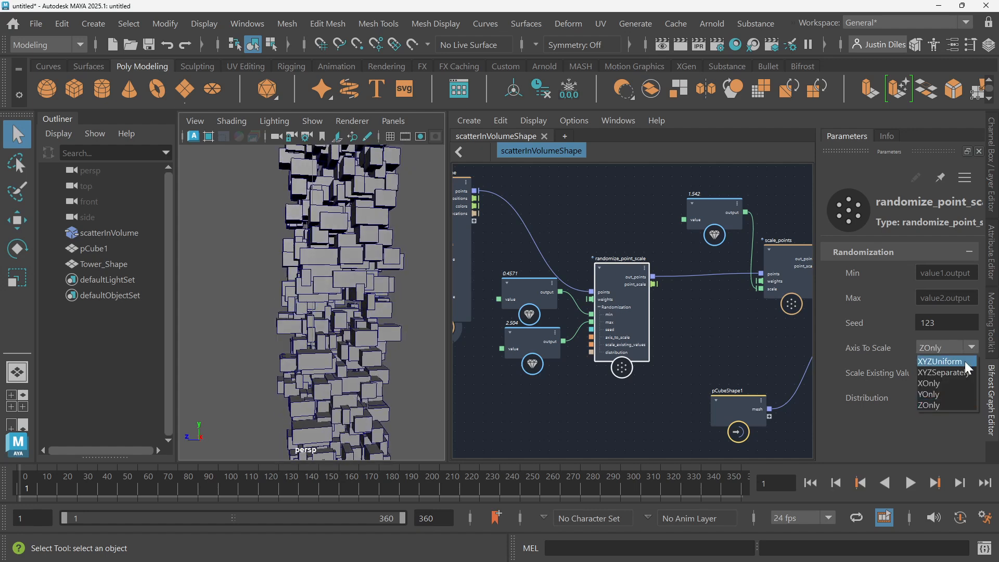
{"action": "left_click", "coordinate": [959, 370]}
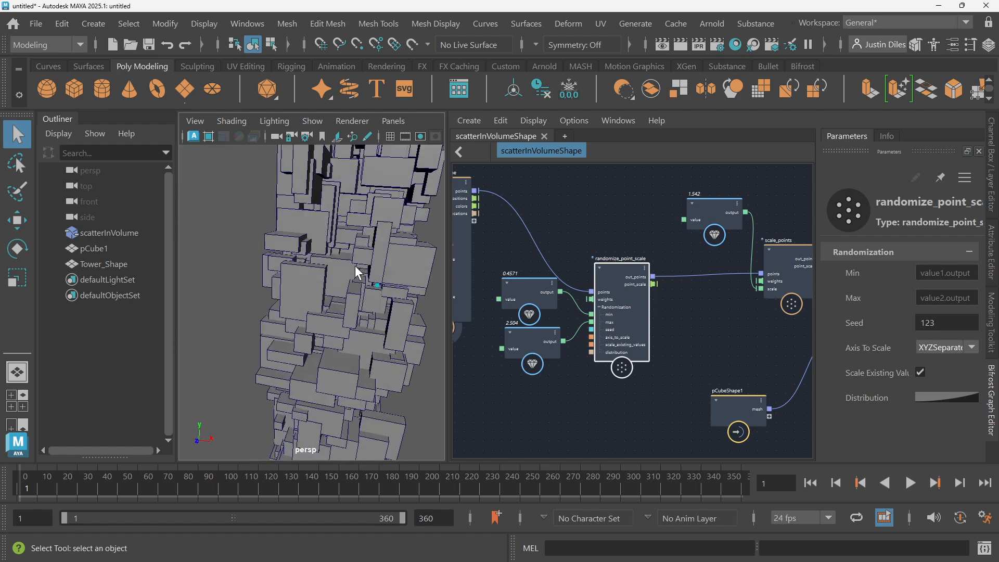
{"action": "left_click", "coordinate": [220, 344]}
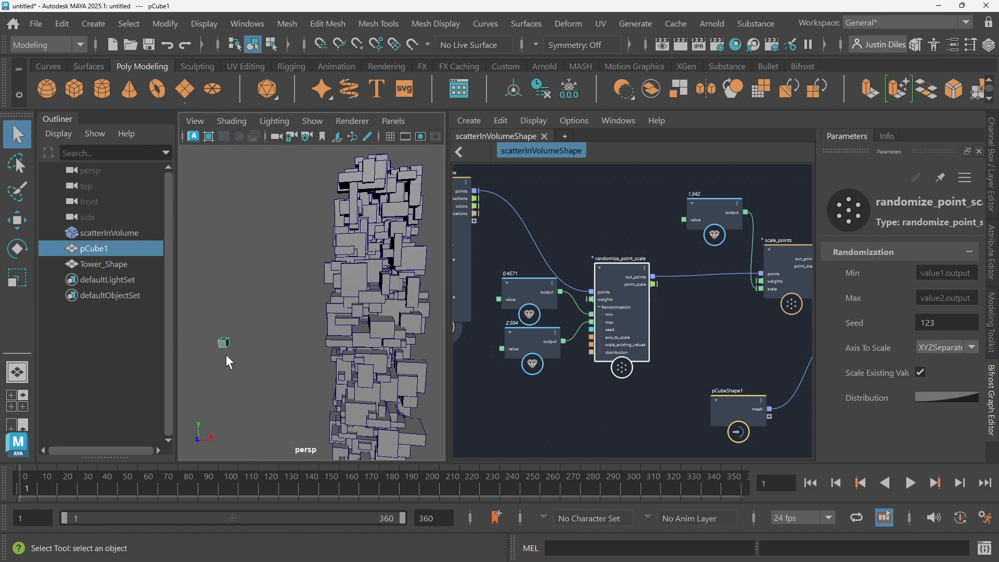
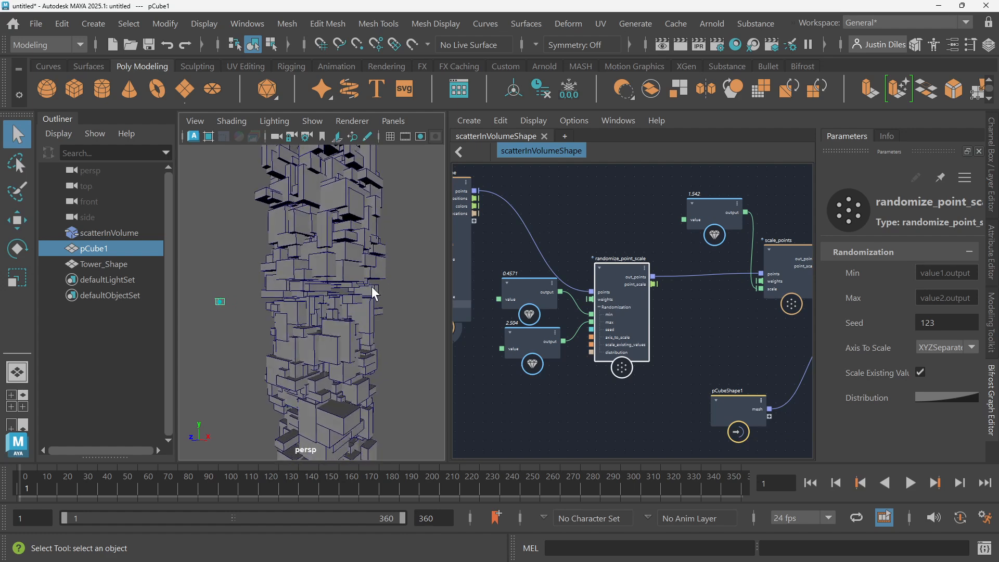
- Restore the Maya window to a smaller floating size, reposition it, and open the Distribution curve of randomize_point_scale
{"action": "left_click", "coordinate": [944, 393]}
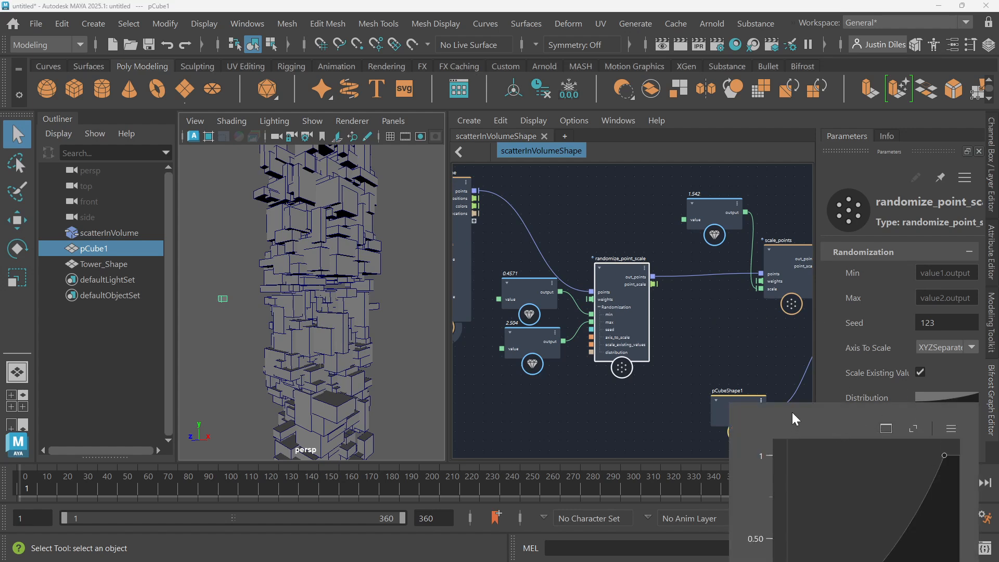
{"action": "left_click", "coordinate": [963, 7]}
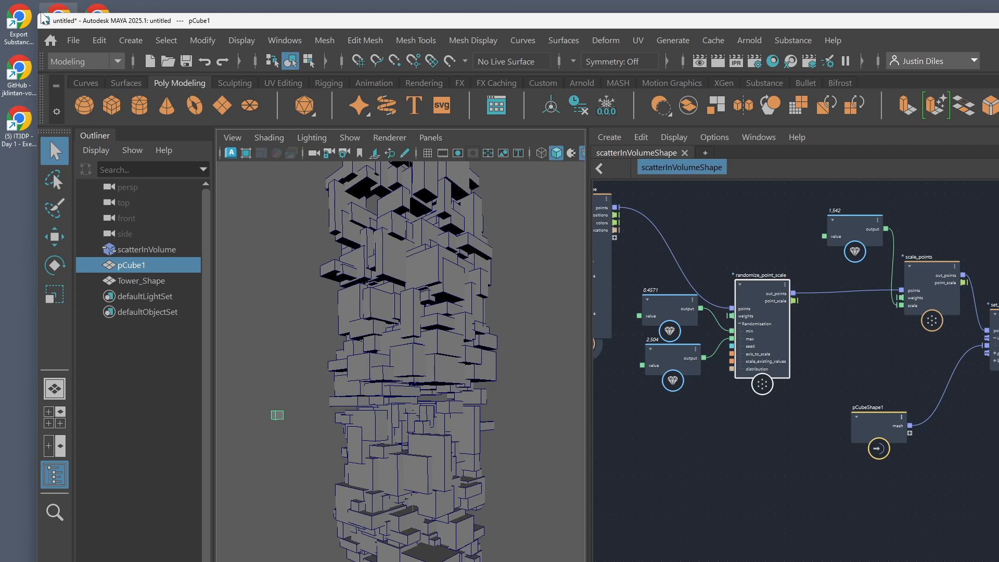
{"action": "left_click_drag", "start_coordinate": [42, 17], "coordinate": [483, 121]}
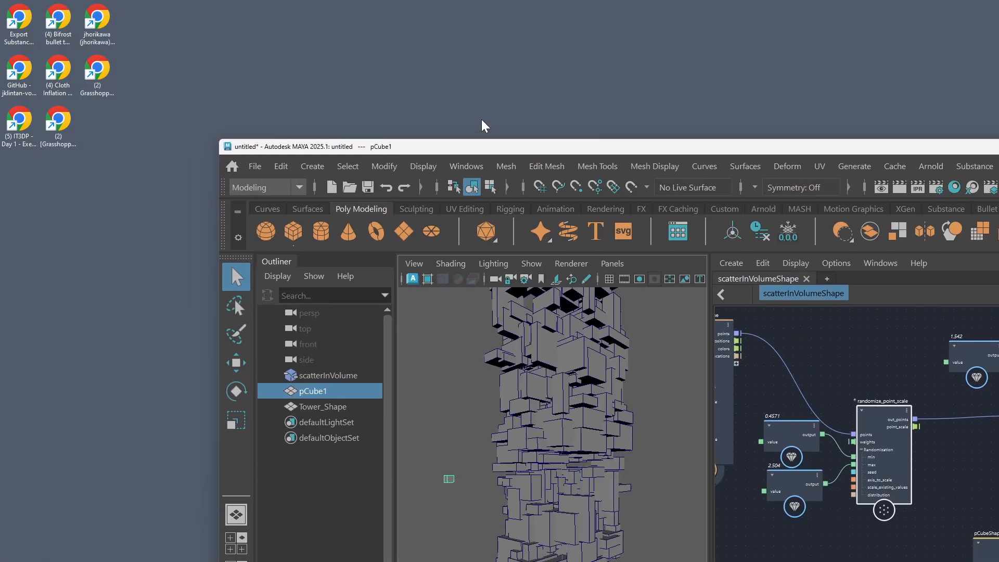
{"action": "left_click_drag", "start_coordinate": [545, 140], "coordinate": [362, 47]}
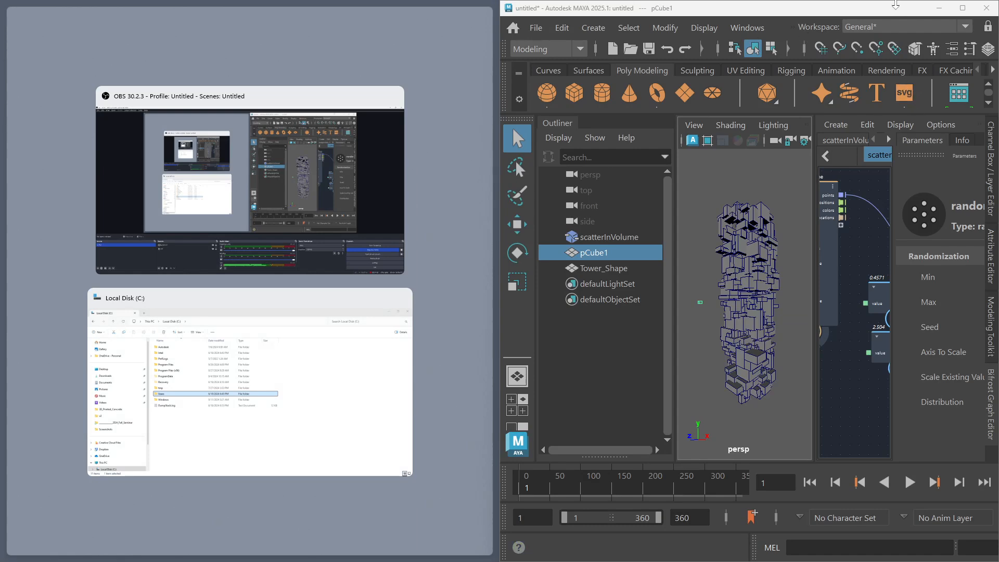
{"action": "left_click", "coordinate": [936, 13]}
{"action": "left_click_drag", "start_coordinate": [743, 16], "coordinate": [846, 17]}
{"action": "left_click", "coordinate": [906, 407]}
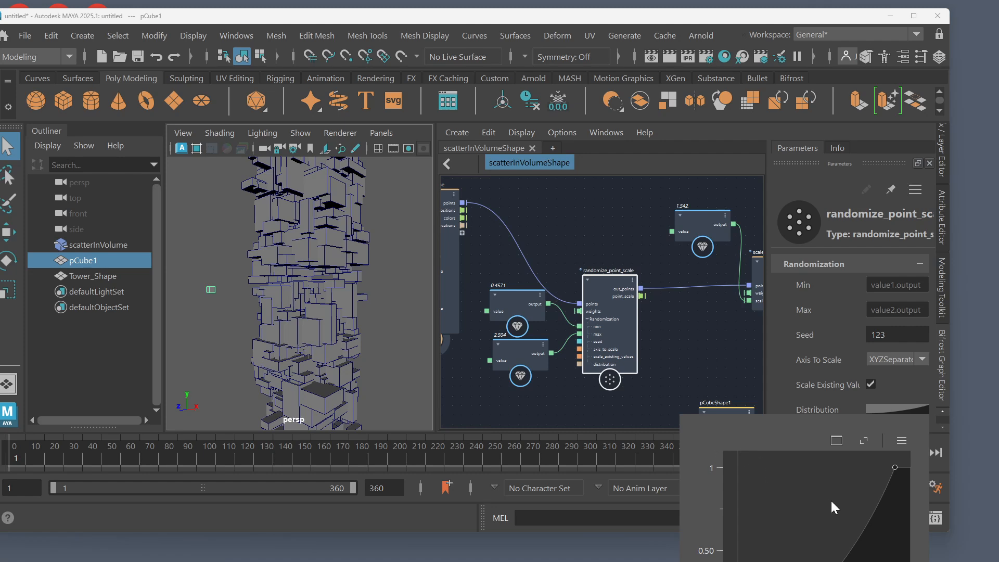
- Reshape the Distribution curve using the bell preset with its peak lowered to just above 0.50, and maximize the Maya window
{"action": "left_click", "coordinate": [902, 441]}
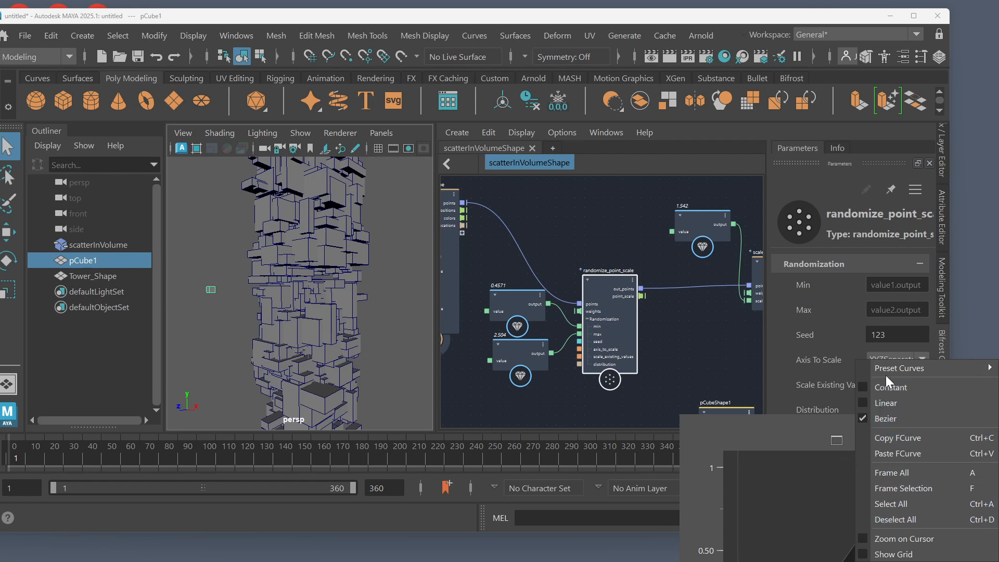
{"action": "mouse_move", "coordinate": [909, 371]}
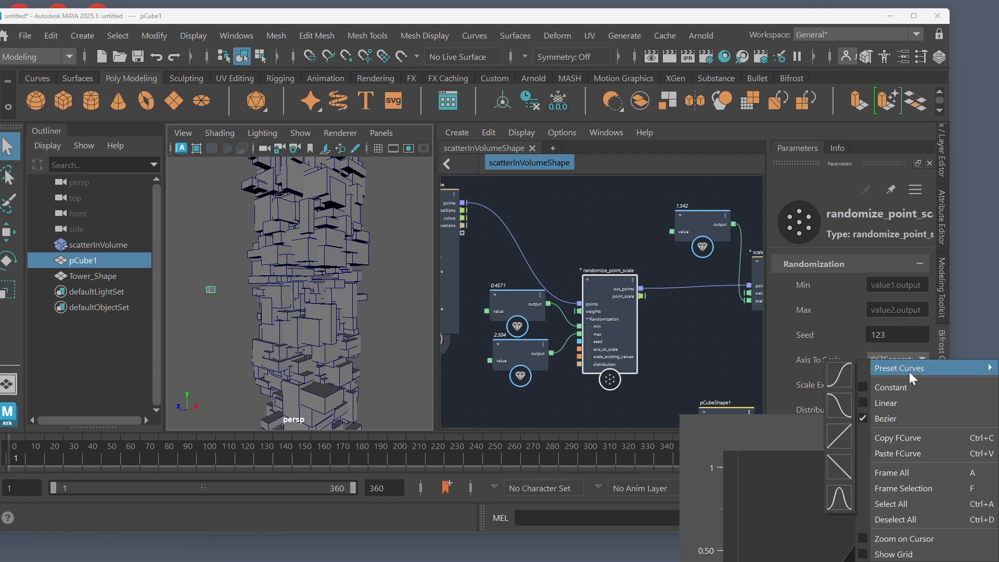
{"action": "left_click", "coordinate": [839, 499]}
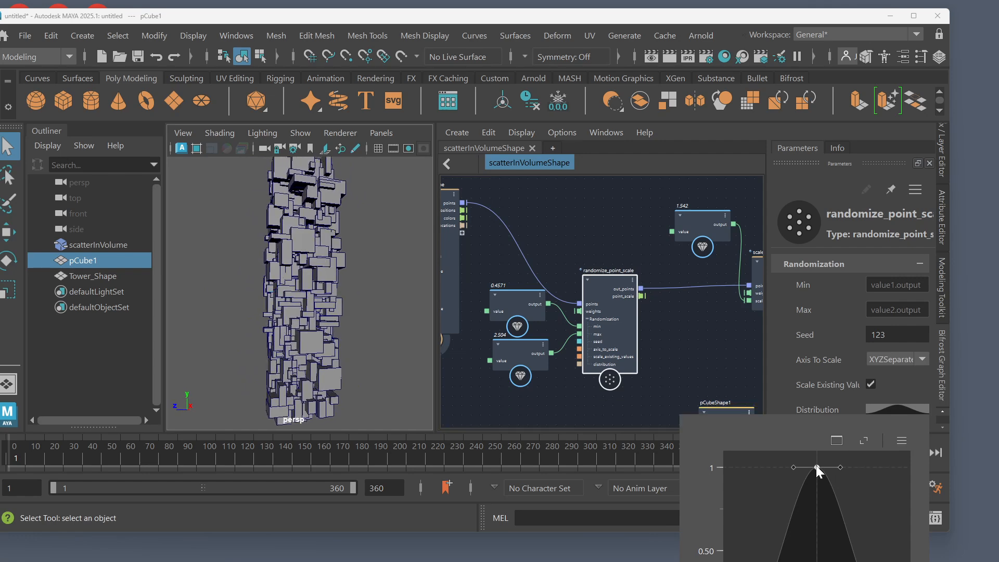
{"action": "left_click_drag", "start_coordinate": [816, 467], "coordinate": [833, 543]}
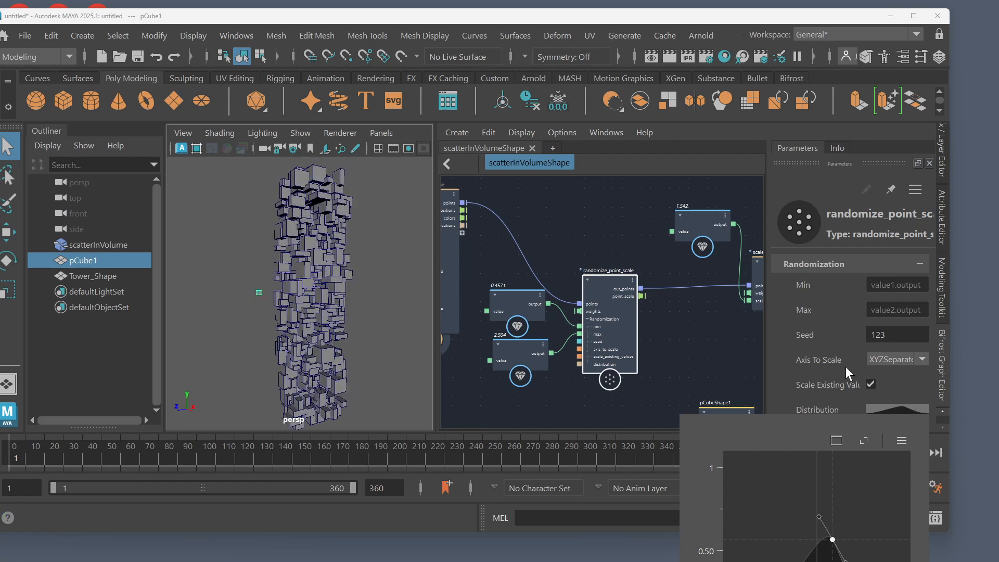
{"action": "mouse_move", "coordinate": [666, 15]}
{"action": "left_mouse_down"}
{"action": "mouse_move", "coordinate": [671, 45]}
{"action": "mouse_move", "coordinate": [657, 29]}
{"action": "left_mouse_up"}
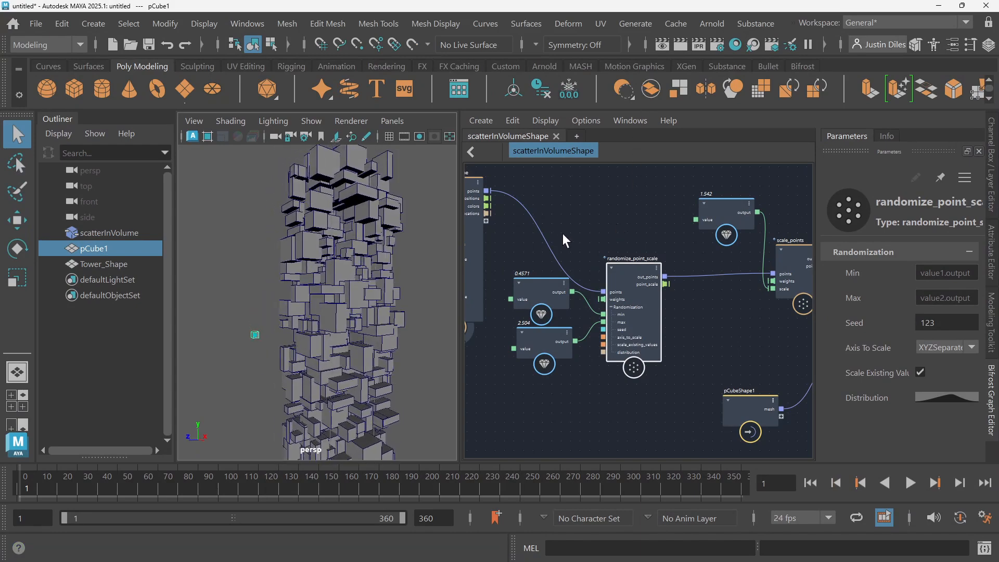
- Switch the Distribution curve of randomize_point_scale from Bezier to Constant interpolation
{"action": "left_click", "coordinate": [939, 396]}
{"action": "right_click", "coordinate": [953, 429]}
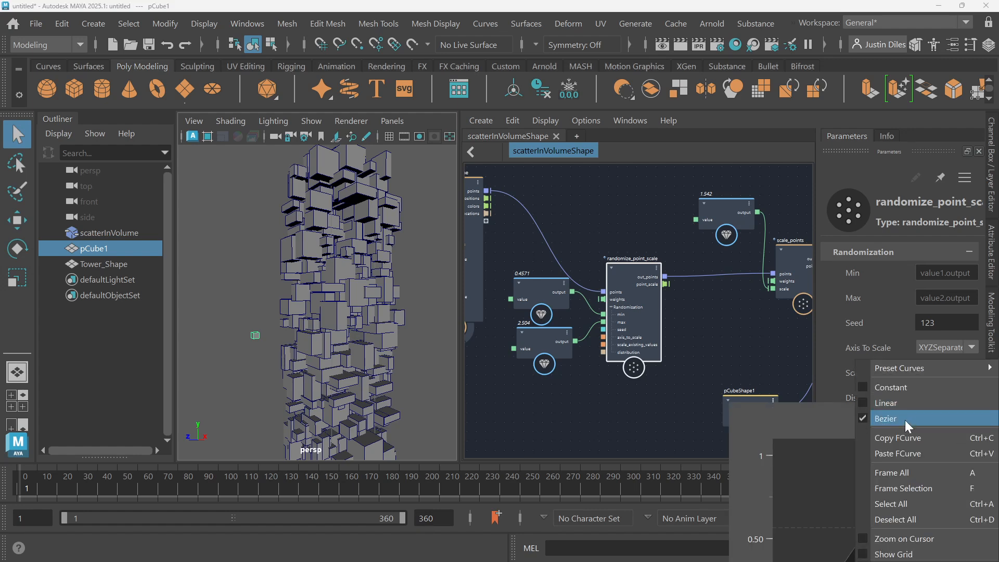
{"action": "left_click", "coordinate": [906, 386]}
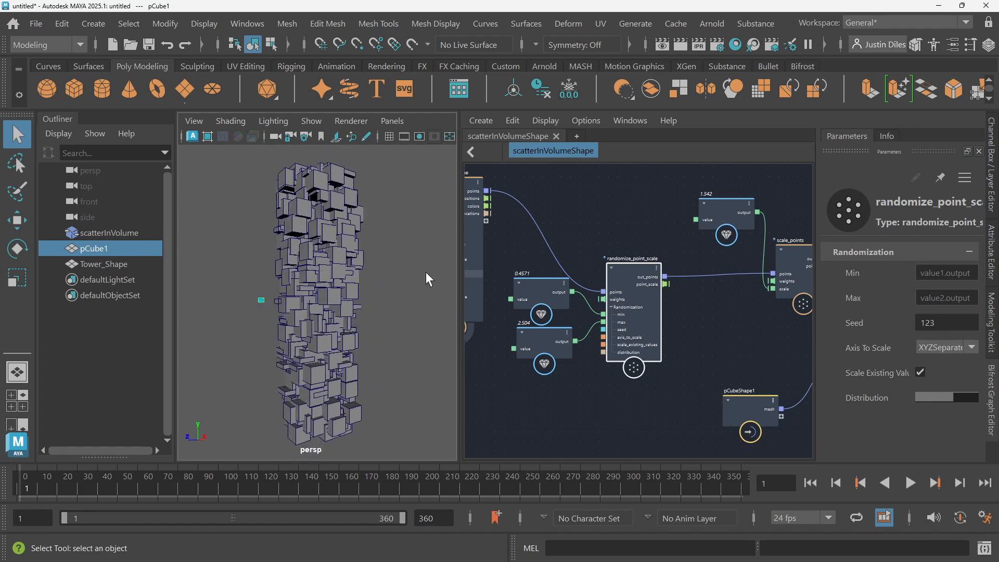
- Spread out the nodes downstream of scale_points, moving set_instance_geometry, bake_instanced_geometry and pCubeShape1 to make room in the chain
{"action": "middle_click_drag", "start_coordinate": [722, 297], "coordinate": [406, 284]}
{"action": "middle_click_drag", "start_coordinate": [790, 234], "coordinate": [678, 217]}
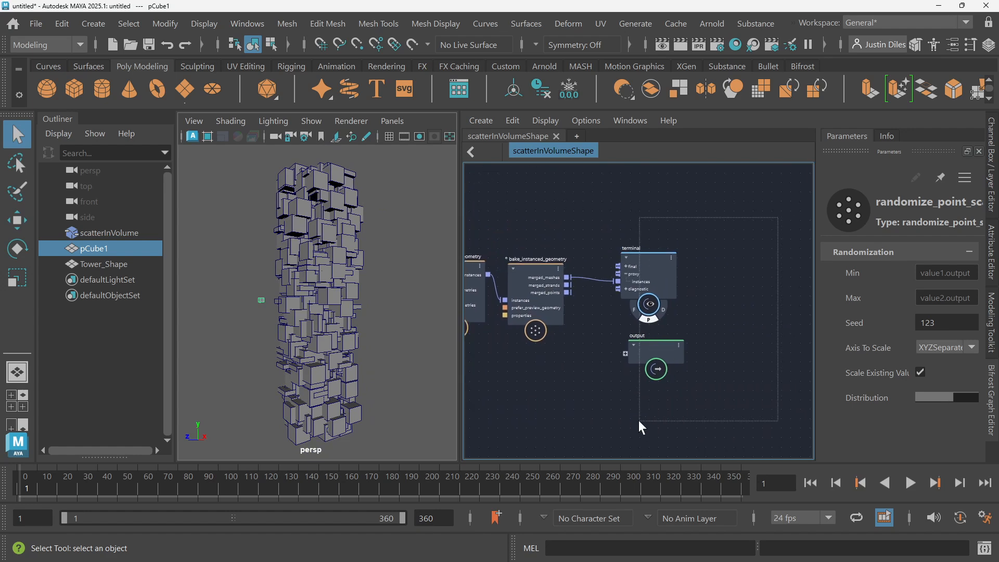
{"action": "left_click_drag", "start_coordinate": [639, 421], "coordinate": [640, 416]}
{"action": "middle_click_drag", "start_coordinate": [647, 266], "coordinate": [791, 236]}
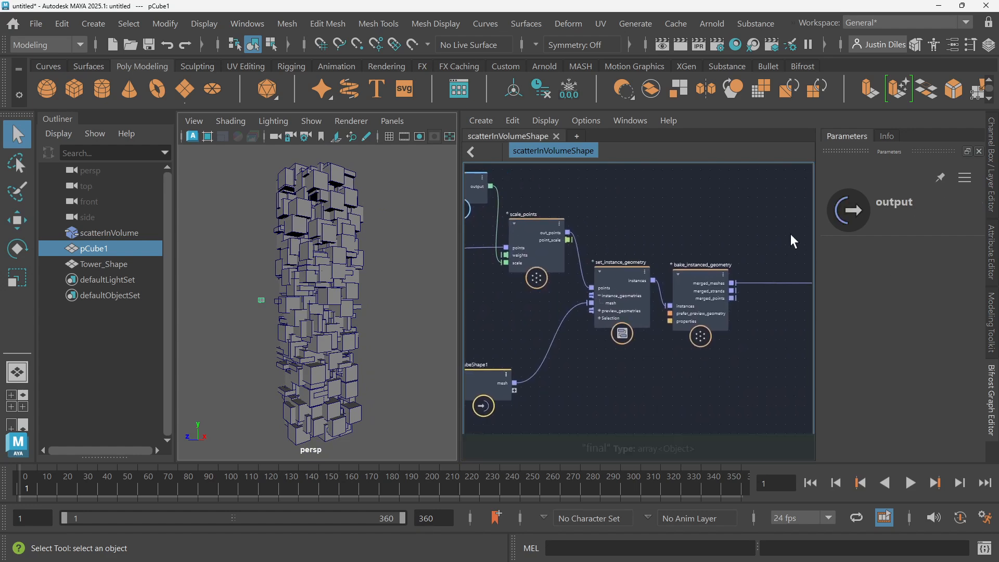
{"action": "left_click_drag", "start_coordinate": [790, 235], "coordinate": [616, 386]}
{"action": "left_click_drag", "start_coordinate": [626, 283], "coordinate": [729, 294]}
{"action": "left_click", "coordinate": [496, 373]}
{"action": "left_click_drag", "start_coordinate": [496, 373], "coordinate": [656, 358]}
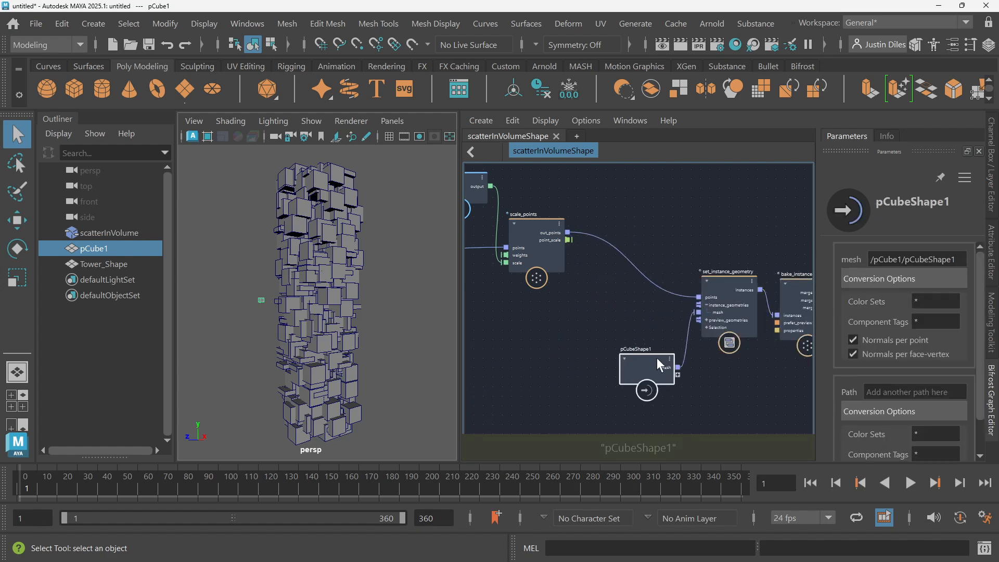
{"action": "left_click", "coordinate": [566, 325]}
- Add a randomize_point_rotation node and wire it between scale_points' out_points and the points input of set_instance_geometry
{"action": "scroll", "coordinate": [560, 311], "scroll_direction": "up", "scroll_amount": 2}
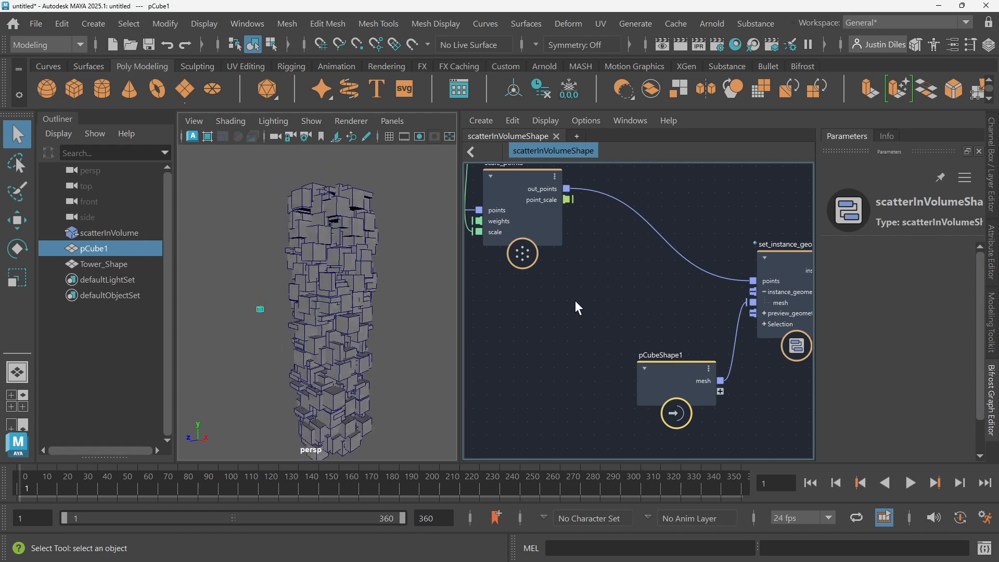
{"action": "key", "text": "Tab"}
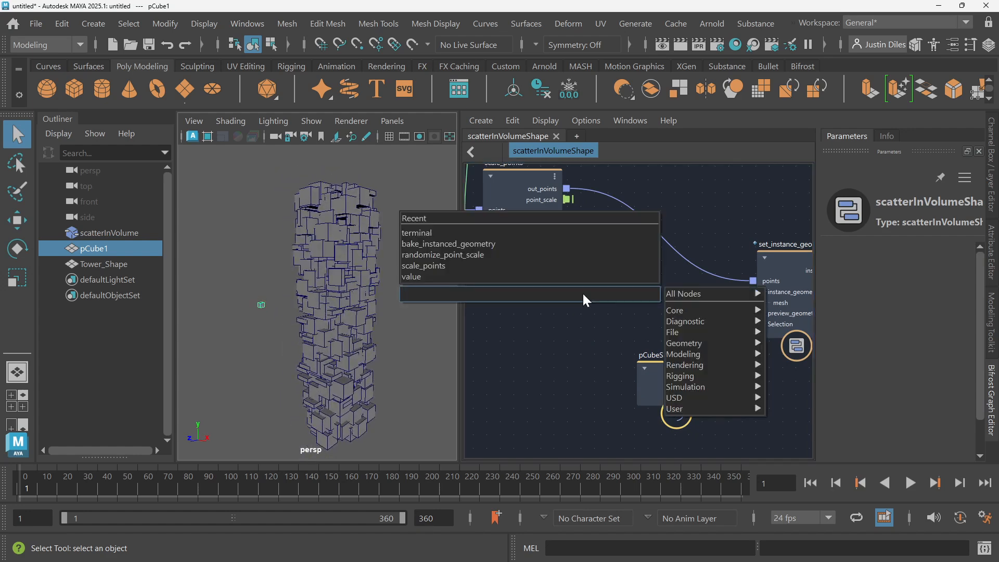
{"action": "type", "text": "ra"}
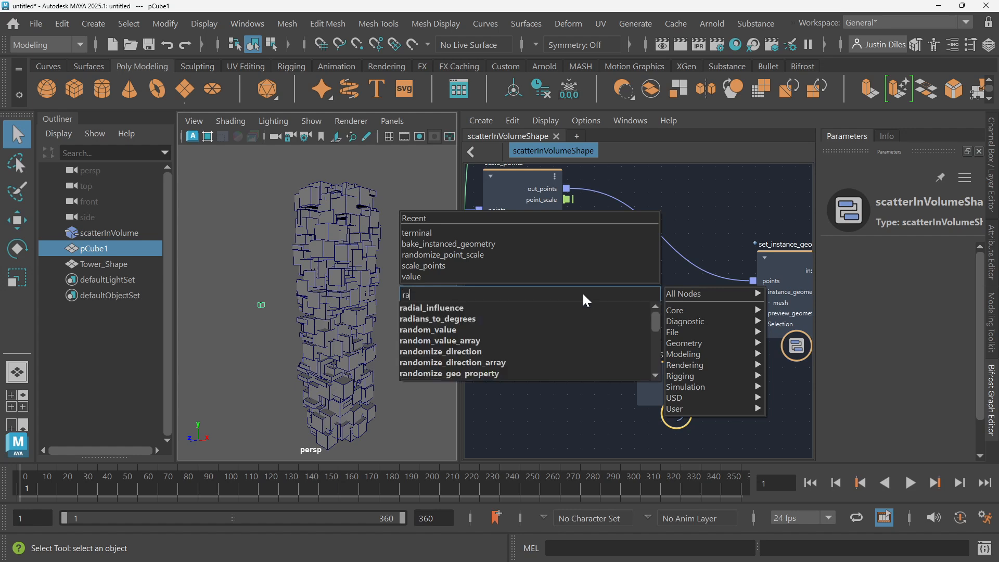
{"action": "type", "text": "ndomize"}
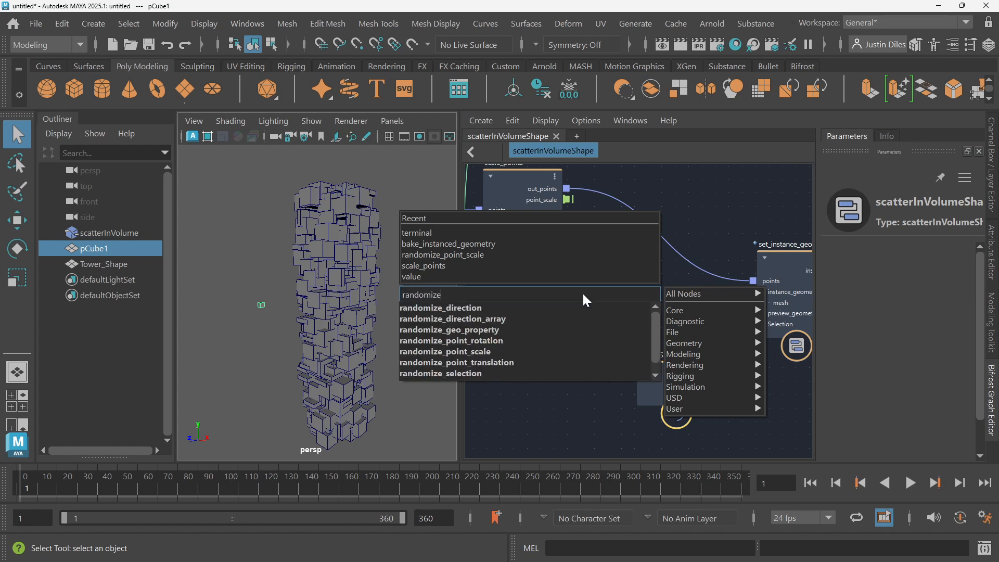
{"action": "left_click", "coordinate": [494, 342]}
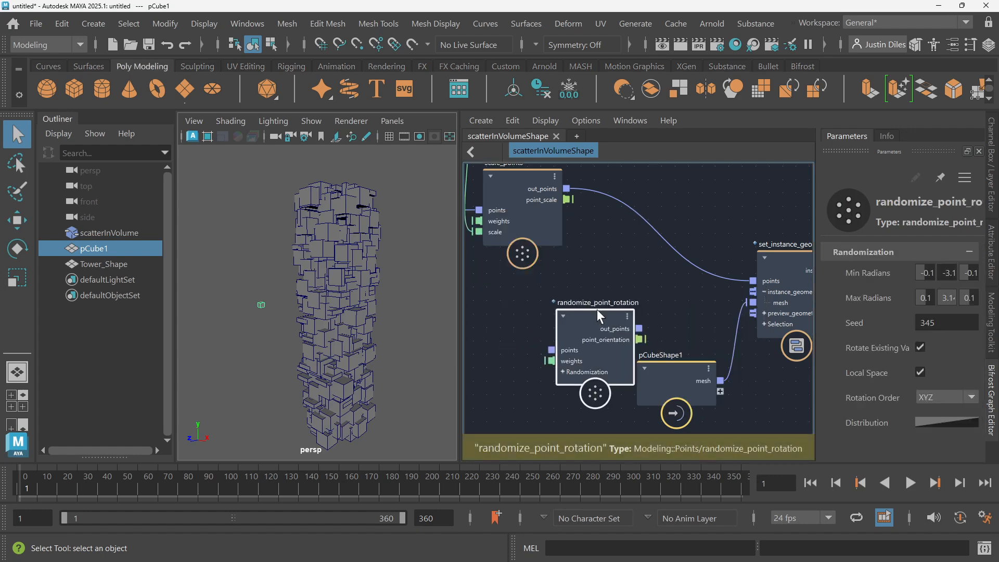
{"action": "left_click_drag", "start_coordinate": [567, 188], "coordinate": [610, 293]}
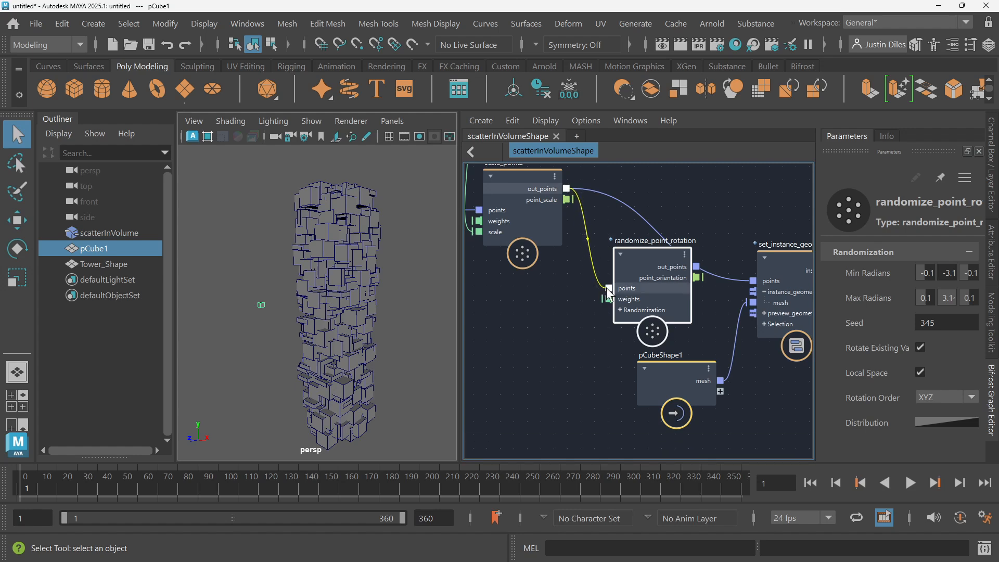
{"action": "left_click_drag", "start_coordinate": [697, 267], "coordinate": [753, 280]}
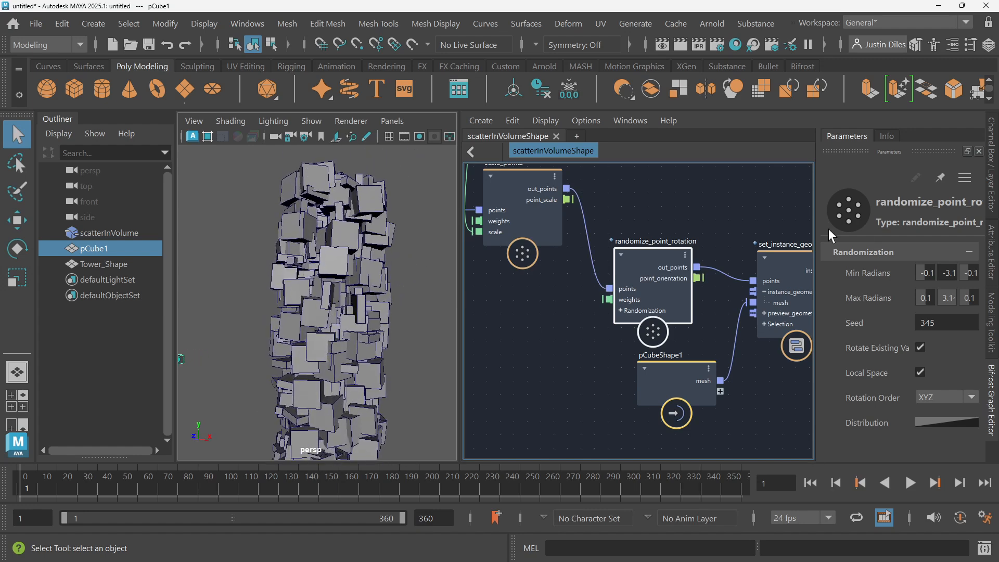
- Widen the parameter area and set randomize_point_rotation's Min Radians and Max Radians to 0 for X and Z
{"action": "left_click_drag", "start_coordinate": [812, 272], "coordinate": [692, 273]}
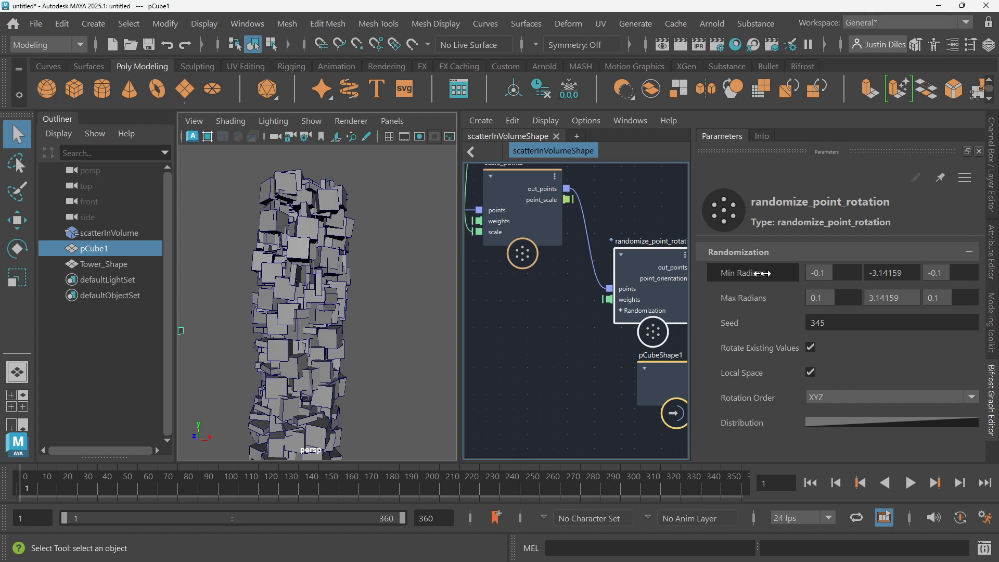
{"action": "left_click", "coordinate": [820, 273]}
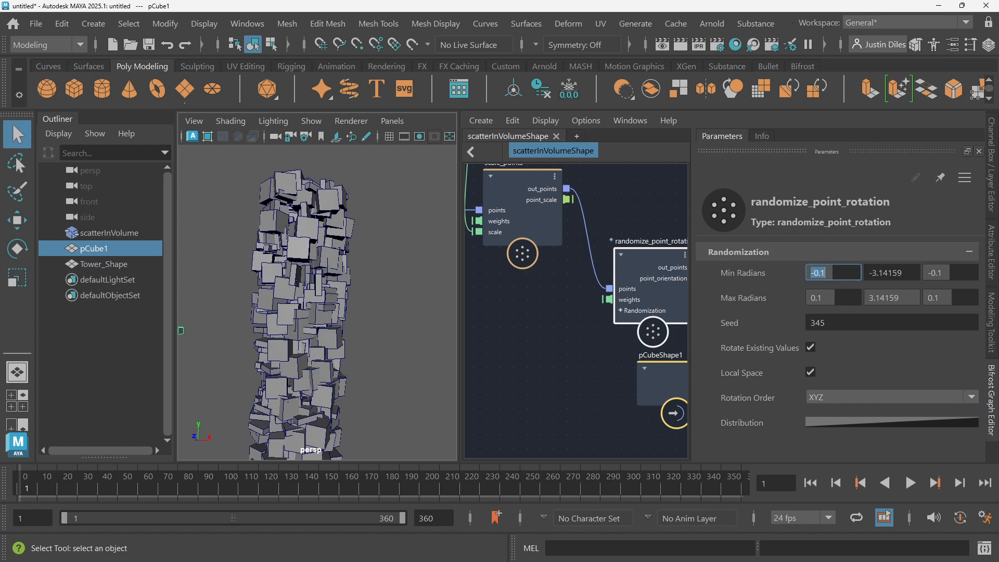
{"action": "left_click", "coordinate": [944, 265]}
{"action": "type", "text": "0"}
{"action": "left_click", "coordinate": [933, 298]}
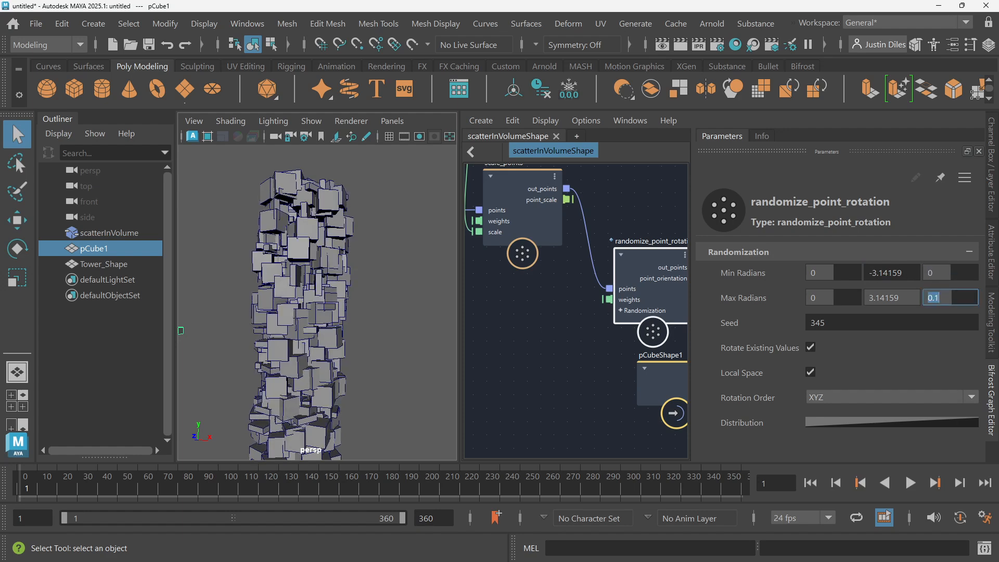
{"action": "type", "text": "0"}
- Try random X rotation on randomize_point_rotation with Min Radians -3.14159 and Max Radians 3.14159
{"action": "left_click", "coordinate": [945, 268]}
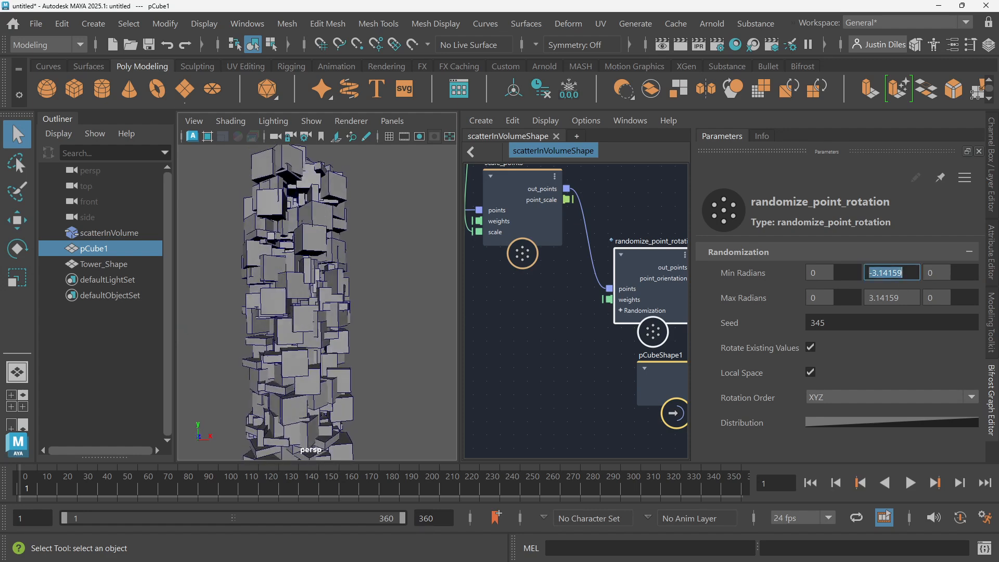
{"action": "left_click", "coordinate": [907, 273]}
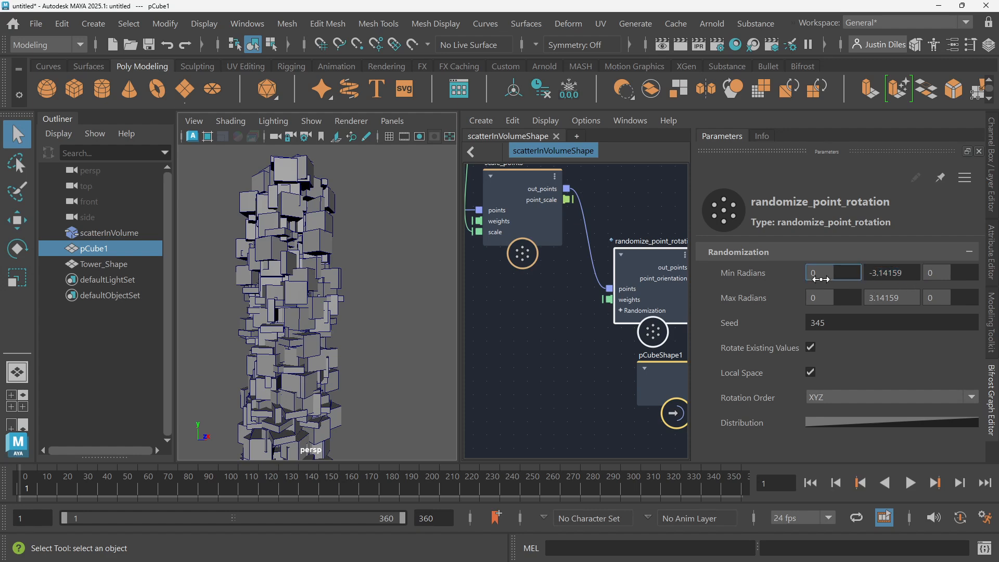
{"action": "left_click", "coordinate": [826, 294]}
{"action": "left_click", "coordinate": [842, 273]}
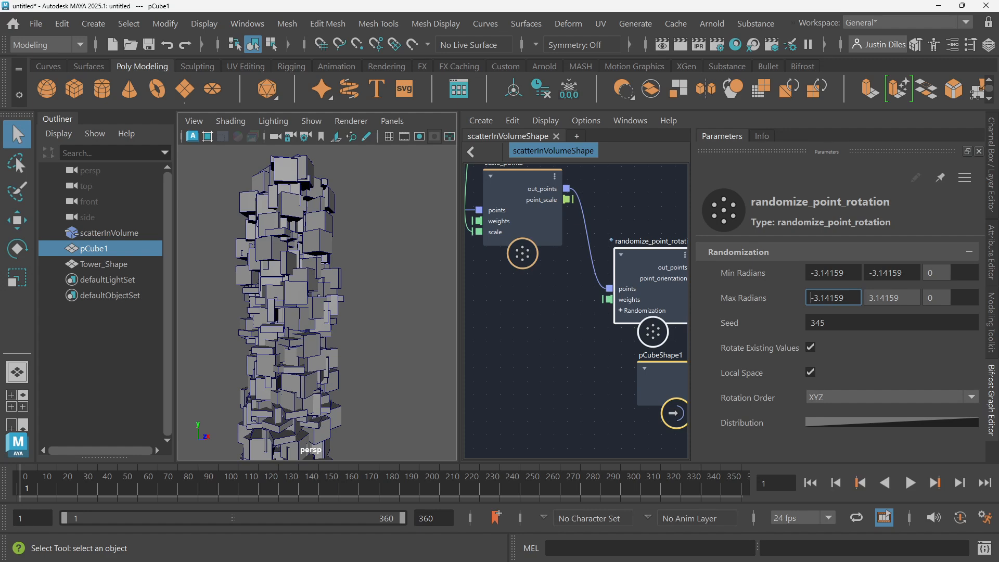
{"action": "left_click", "coordinate": [853, 271]}
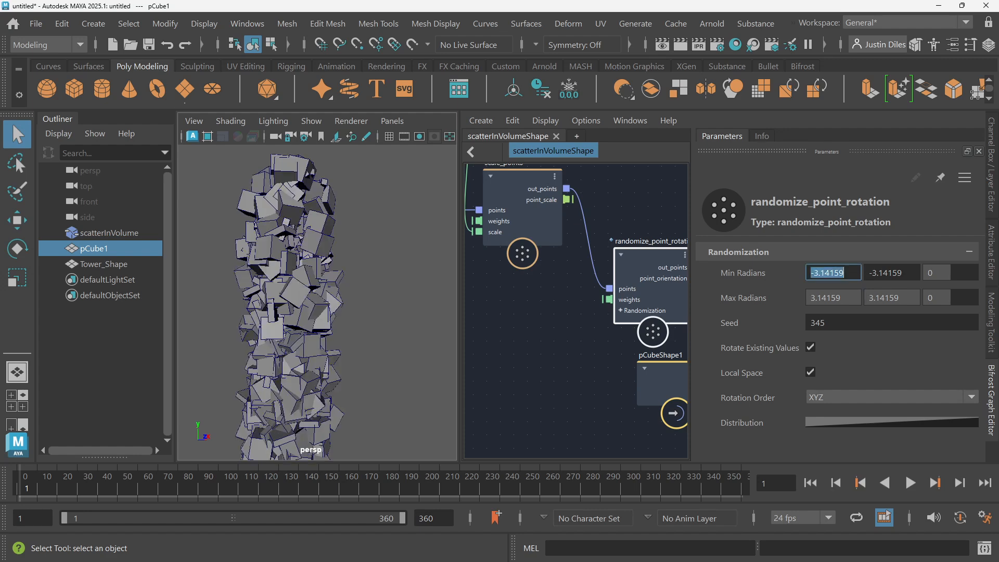
{"action": "left_click_drag", "start_coordinate": [312, 312], "coordinate": [260, 313], "text": "alt"}
{"action": "right_click_drag", "start_coordinate": [182, 312], "coordinate": [224, 312], "text": "alt"}
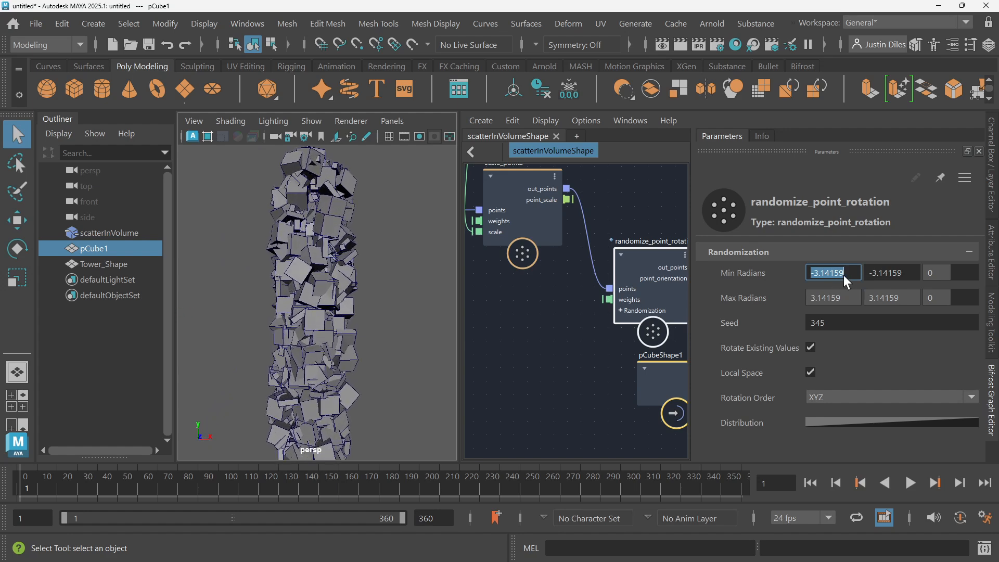
- Set the X components of randomize_point_rotation's Min Radians and Max Radians back to 0
{"action": "left_click", "coordinate": [844, 295]}
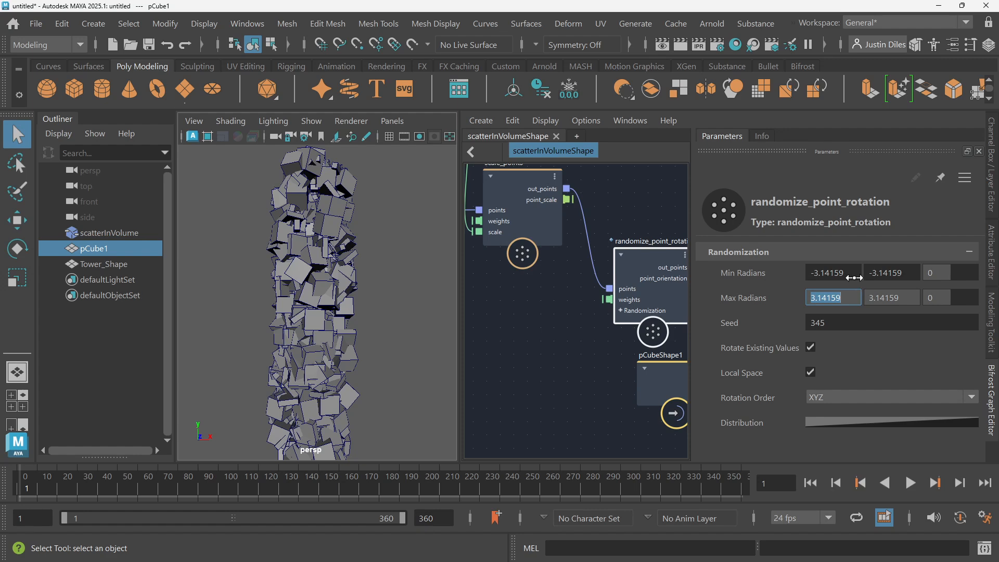
{"action": "type", "text": "0"}
{"action": "left_click", "coordinate": [851, 295]}
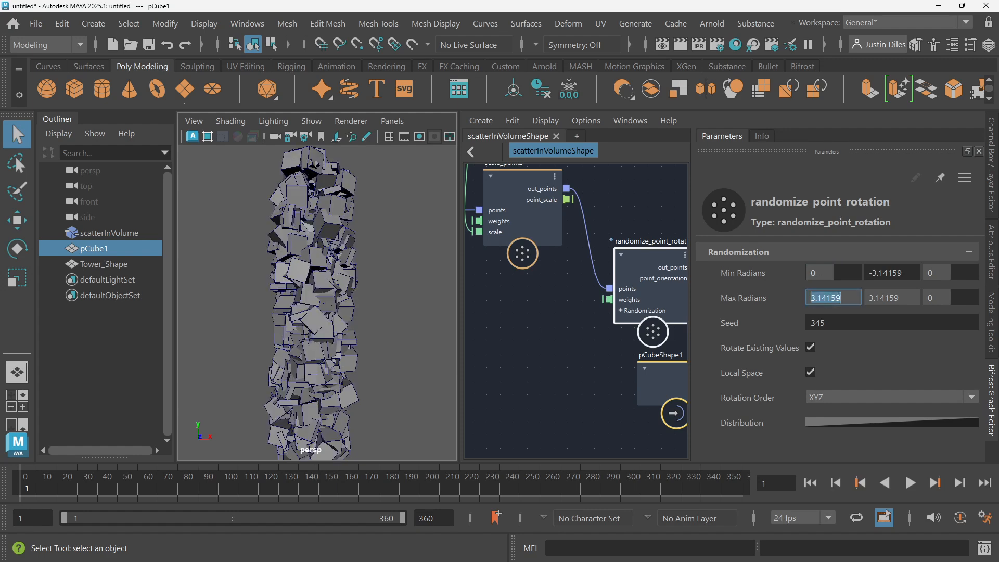
{"action": "type", "text": "0"}
{"action": "key", "text": "Return"}
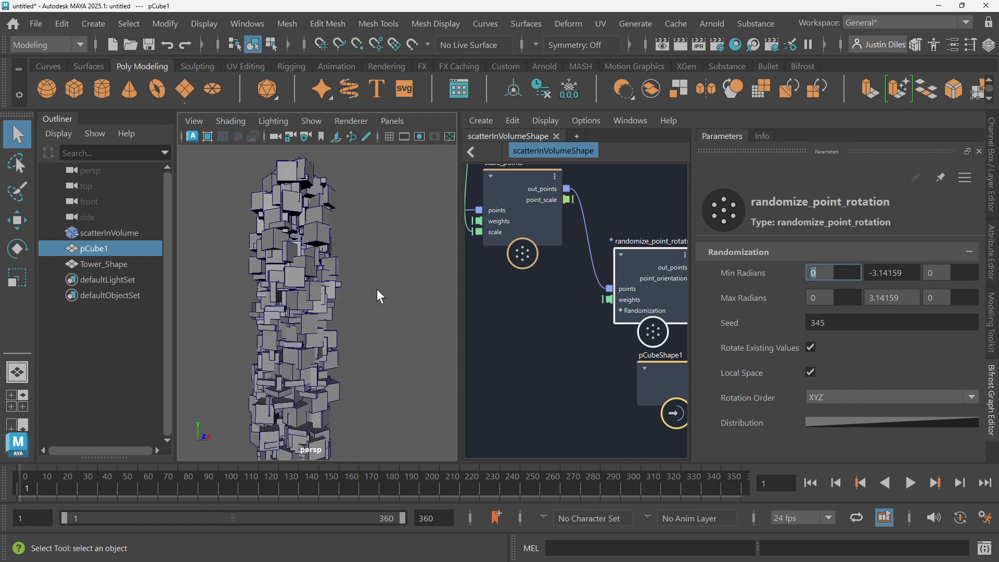
- Scale Tower_Shape shorter and wider, to about 4.9 by 22.3 by 6.0
{"action": "left_click_drag", "start_coordinate": [398, 268], "coordinate": [286, 275], "text": "alt"}
{"action": "scroll", "coordinate": [286, 274], "scroll_direction": "up", "scroll_amount": 2}
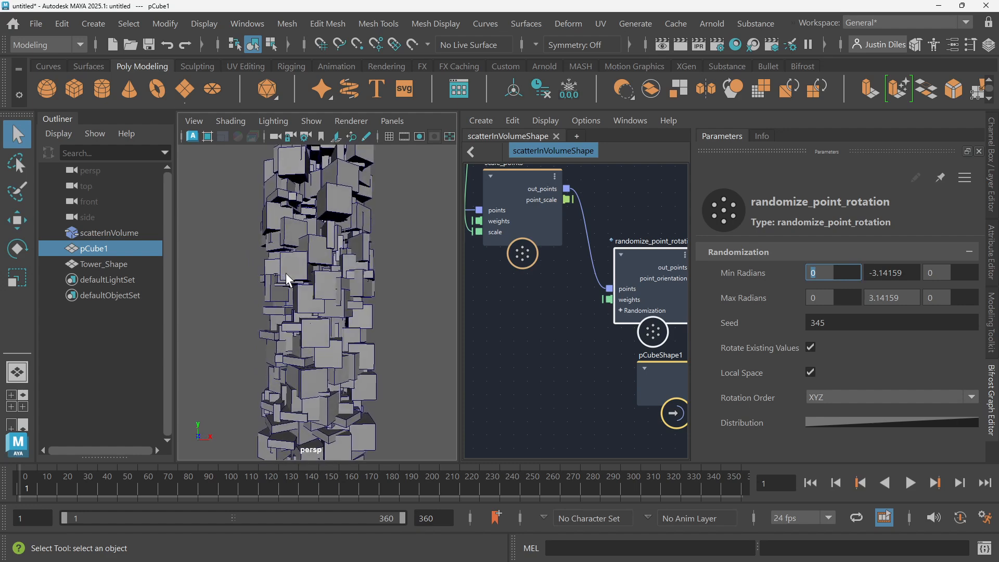
{"action": "scroll", "coordinate": [286, 273], "scroll_direction": "down", "scroll_amount": 4}
{"action": "scroll", "coordinate": [287, 277], "scroll_direction": "down", "scroll_amount": 3}
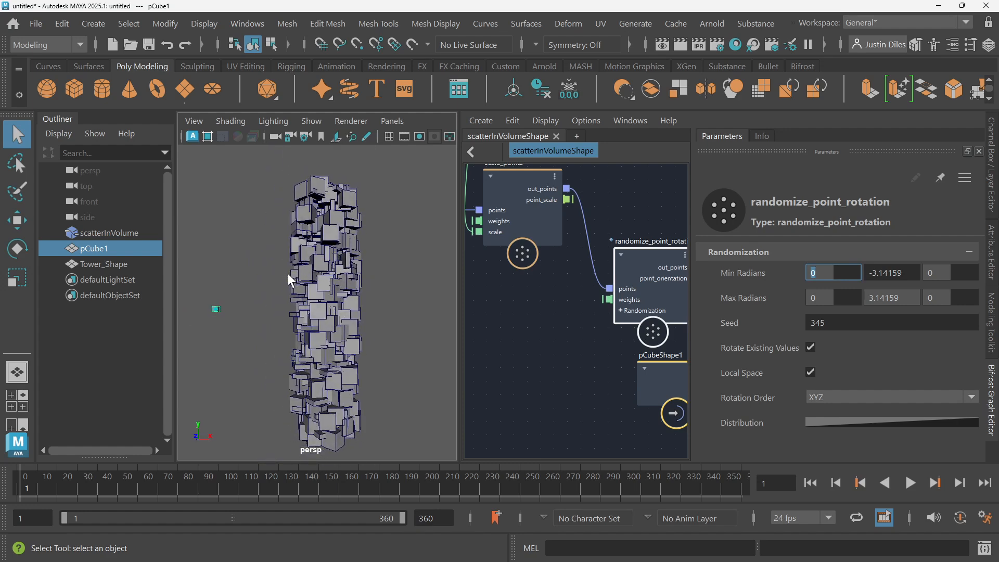
{"action": "left_click_drag", "start_coordinate": [312, 346], "coordinate": [348, 339], "text": "alt"}
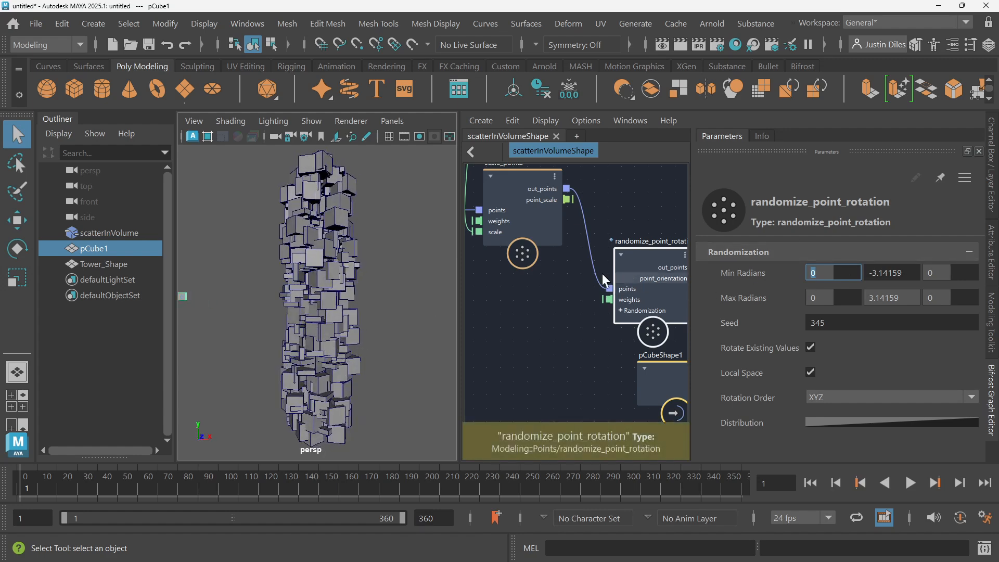
{"action": "left_click", "coordinate": [139, 264]}
{"action": "key", "text": "w"}
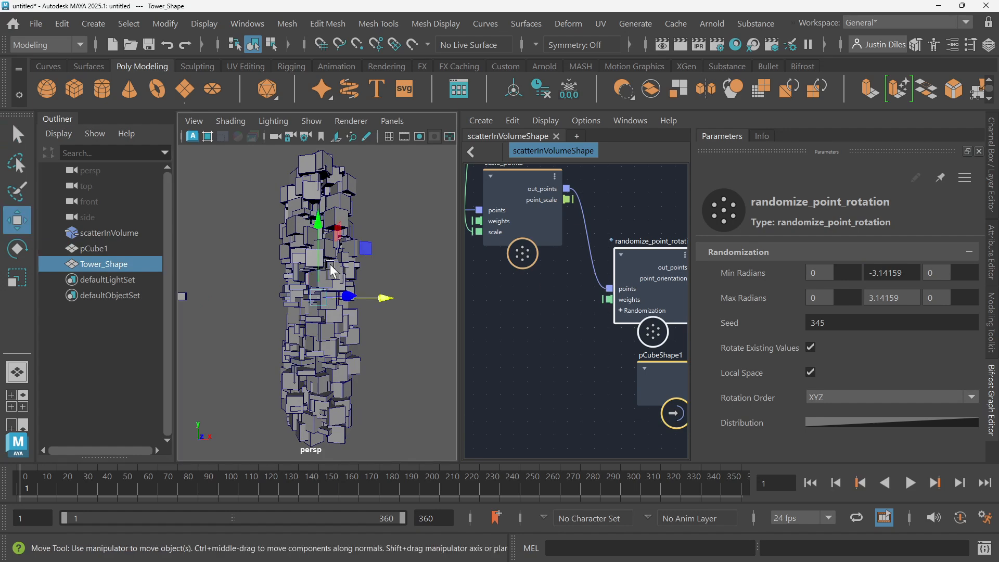
{"action": "key", "text": "e"}
{"action": "key", "text": "r"}
{"action": "left_click_drag", "start_coordinate": [318, 227], "coordinate": [319, 259]}
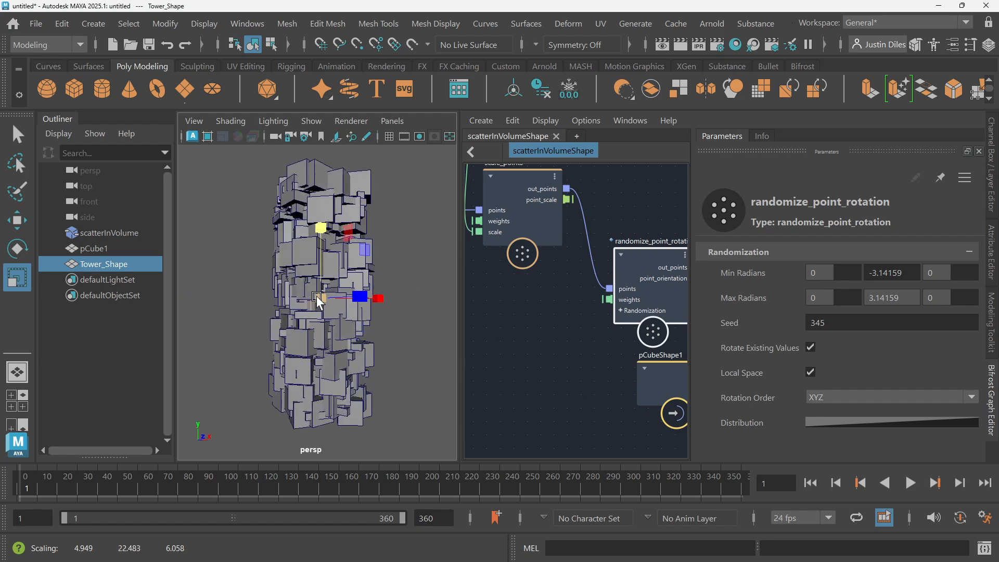
{"action": "mouse_move", "coordinate": [319, 297]}
{"action": "left_mouse_down"}
{"action": "mouse_move", "coordinate": [290, 299]}
{"action": "mouse_move", "coordinate": [318, 298]}
{"action": "left_mouse_up"}
- Lower the value node feeding scatter_in_volume's amount to 171.7
{"action": "left_click", "coordinate": [577, 311]}
{"action": "mouse_move", "coordinate": [539, 302]}
{"action": "middle_mouse_down", "text": "alt"}
{"action": "mouse_move", "coordinate": [677, 303]}
{"action": "mouse_move", "coordinate": [690, 335]}
{"action": "middle_mouse_up", "text": "alt"}
{"action": "scroll", "coordinate": [682, 327], "scroll_direction": "down", "scroll_amount": 1}
{"action": "middle_click_drag", "start_coordinate": [569, 307], "coordinate": [674, 312], "text": "alt"}
{"action": "mouse_move", "coordinate": [598, 228]}
{"action": "middle_mouse_down", "text": "alt"}
{"action": "mouse_move", "coordinate": [736, 245]}
{"action": "mouse_move", "coordinate": [698, 226]}
{"action": "middle_mouse_up", "text": "alt"}
{"action": "mouse_move", "coordinate": [568, 235]}
{"action": "middle_mouse_down", "text": "alt"}
{"action": "mouse_move", "coordinate": [734, 280]}
{"action": "mouse_move", "coordinate": [758, 273]}
{"action": "middle_mouse_up", "text": "alt"}
{"action": "left_click", "coordinate": [549, 289]}
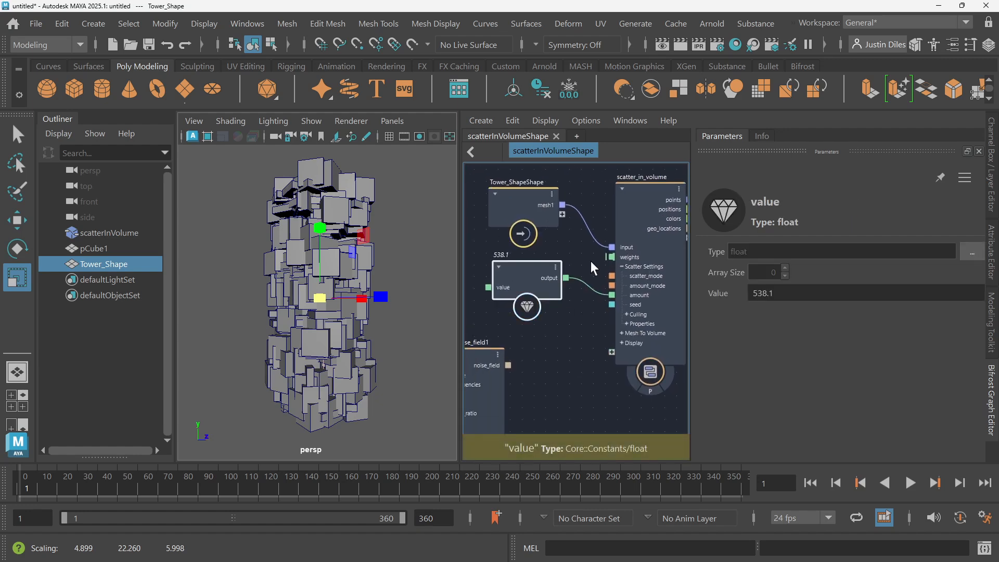
{"action": "left_click_drag", "start_coordinate": [835, 295], "coordinate": [714, 296], "text": "ctrl"}
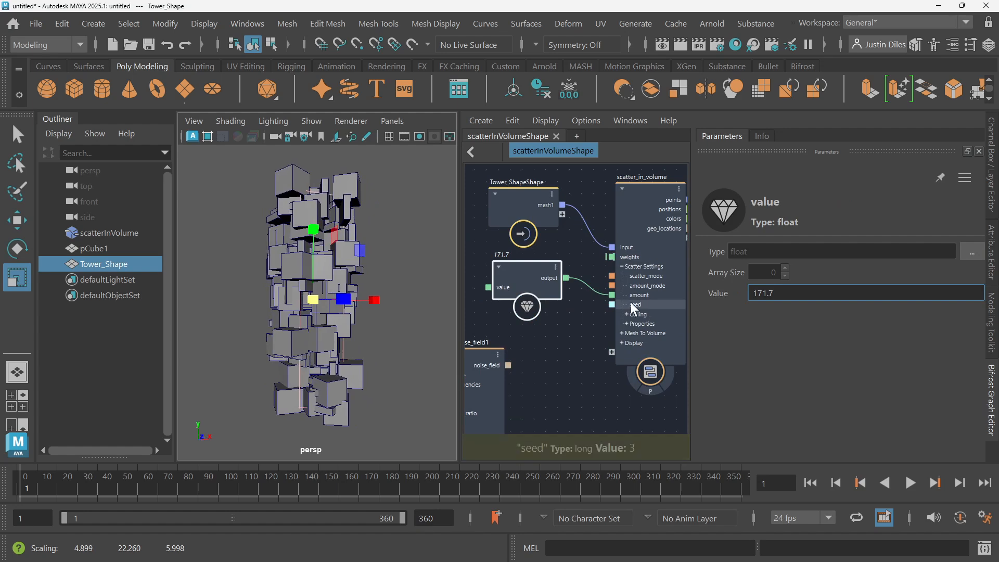
- Set the value nodes feeding randomize_point_scale to 0.3355 for min and 1.766 for max
{"action": "middle_click_drag", "start_coordinate": [568, 338], "coordinate": [388, 310], "text": "alt"}
{"action": "left_click", "coordinate": [566, 296]}
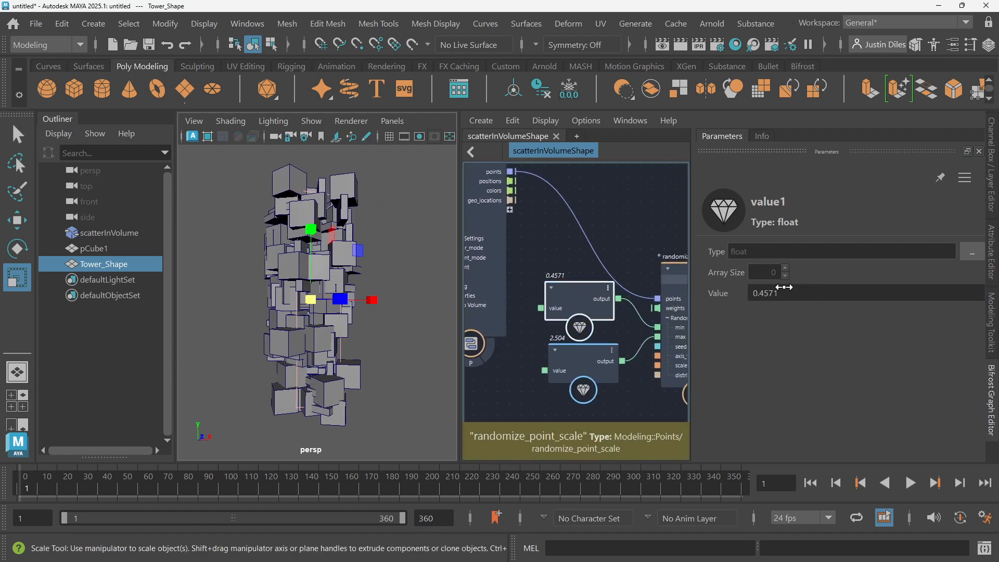
{"action": "left_click_drag", "start_coordinate": [788, 292], "coordinate": [720, 294], "text": "ctrl"}
{"action": "left_click", "coordinate": [570, 360]}
{"action": "left_click", "coordinate": [407, 307]}
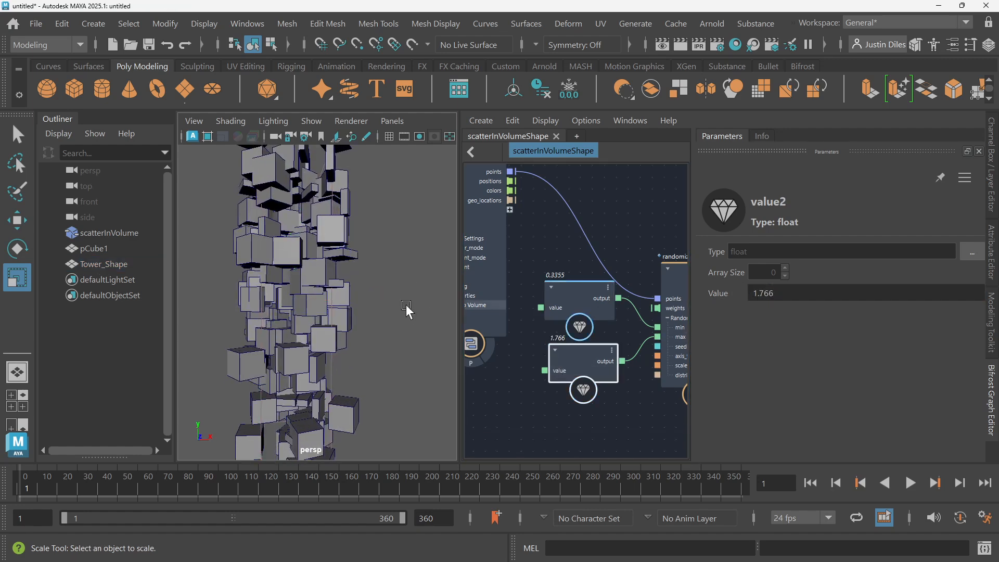
- Connect bake_instanced_geometry's merged_meshes to a new port on the output node
{"action": "scroll", "coordinate": [423, 287], "scroll_direction": "down", "scroll_amount": 4}
{"action": "left_click_drag", "start_coordinate": [423, 287], "coordinate": [440, 273], "text": "alt"}
{"action": "middle_click_drag", "start_coordinate": [581, 253], "coordinate": [524, 260], "text": "alt"}
{"action": "scroll", "coordinate": [523, 259], "scroll_direction": "down", "scroll_amount": 4}
{"action": "middle_click_drag", "start_coordinate": [602, 226], "coordinate": [510, 224], "text": "alt"}
{"action": "scroll", "coordinate": [588, 251], "scroll_direction": "down", "scroll_amount": 3}
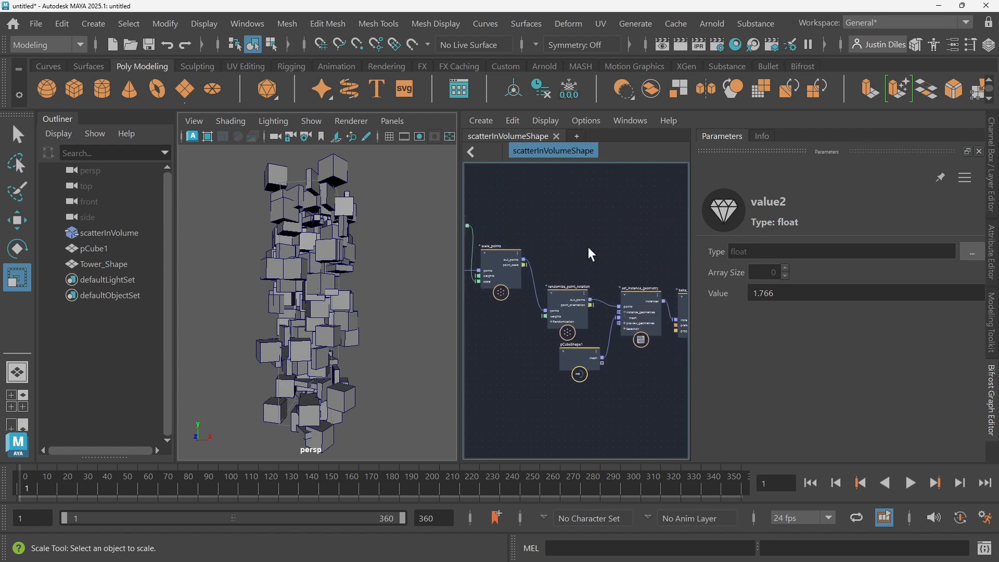
{"action": "middle_click_drag", "start_coordinate": [590, 253], "coordinate": [444, 224], "text": "alt"}
{"action": "scroll", "coordinate": [626, 296], "scroll_direction": "up", "scroll_amount": 4}
{"action": "left_click_drag", "start_coordinate": [636, 319], "coordinate": [624, 324]}
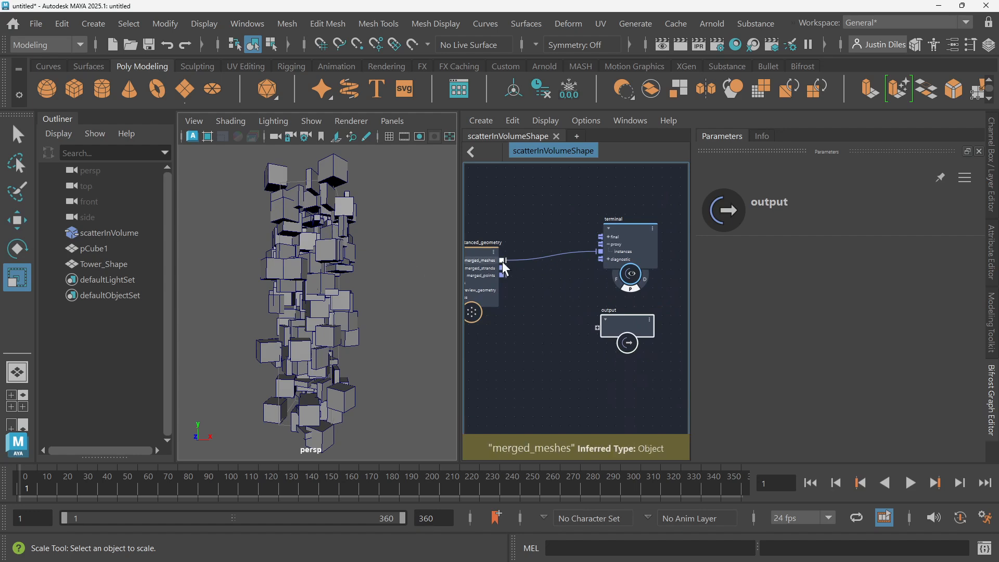
{"action": "left_click_drag", "start_coordinate": [503, 268], "coordinate": [601, 328]}
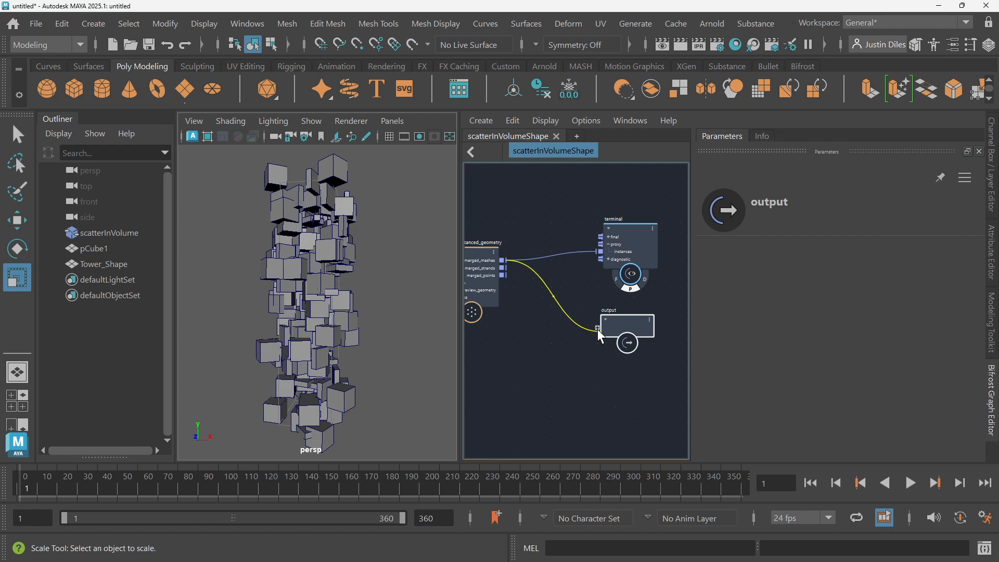
- Create a Maya mesh from the output node's merged_meshes port
{"action": "scroll", "coordinate": [643, 327], "scroll_direction": "up", "scroll_amount": 1}
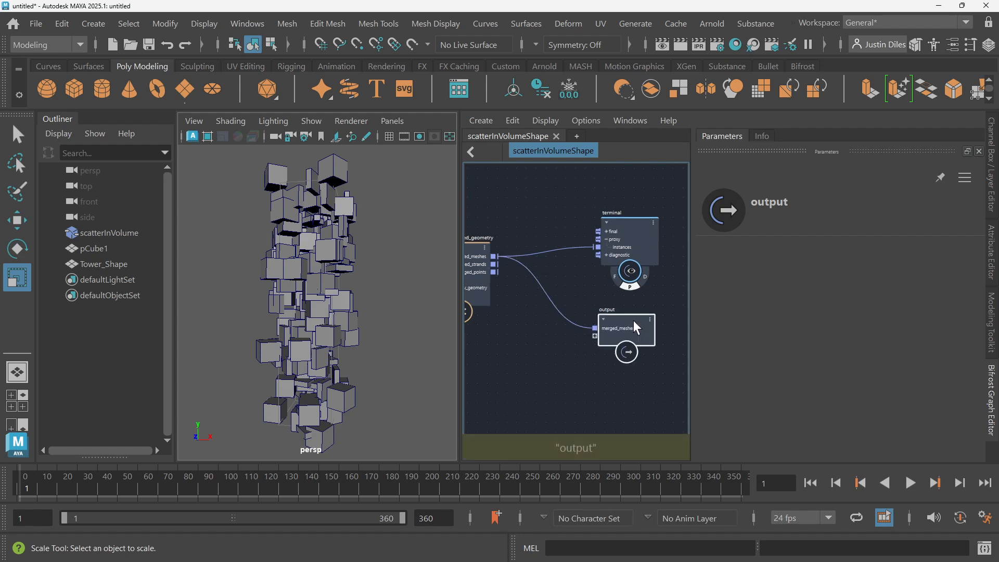
{"action": "right_click", "coordinate": [604, 330]}
{"action": "mouse_move", "coordinate": [676, 479]}
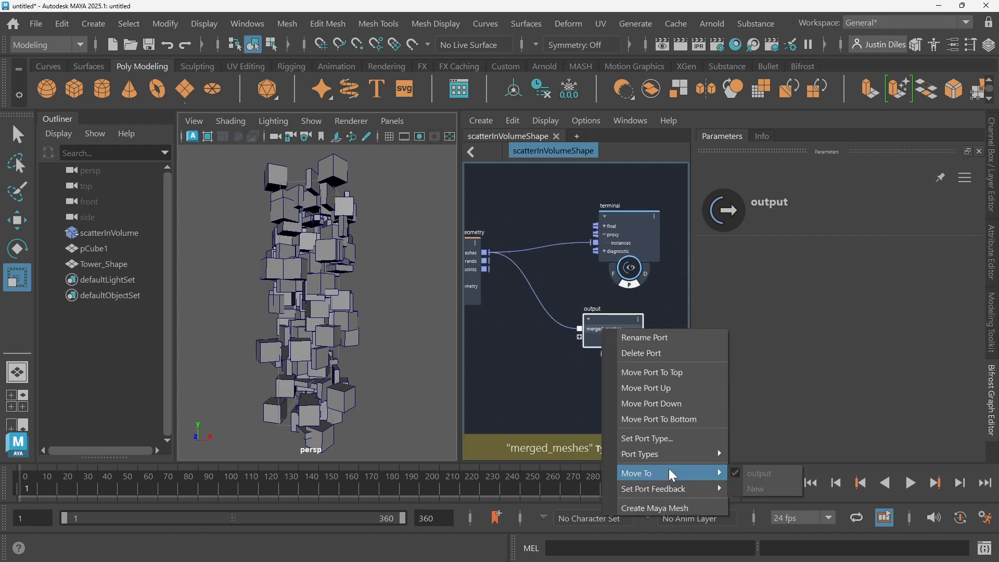
{"action": "left_click", "coordinate": [591, 351]}
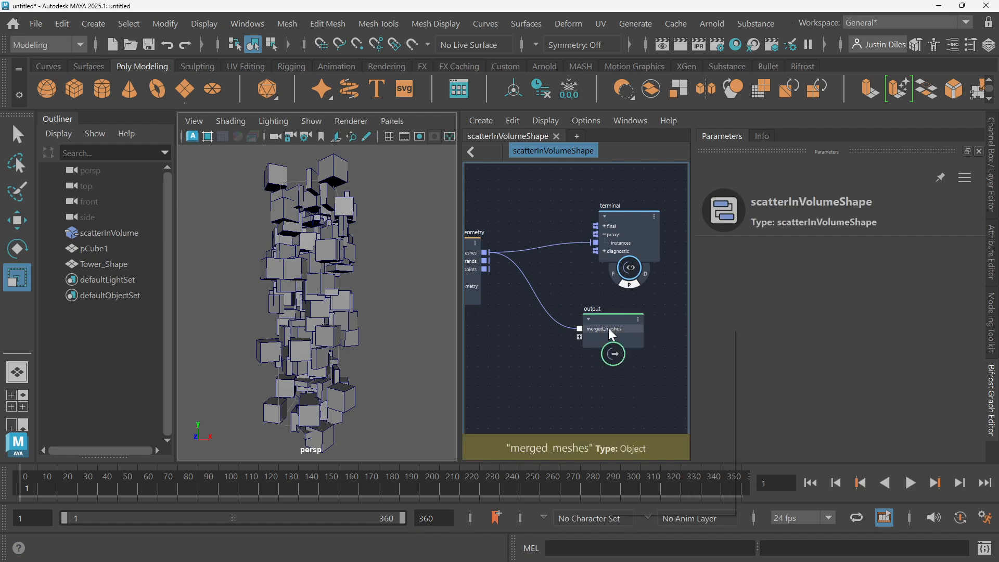
{"action": "right_click", "coordinate": [611, 334]}
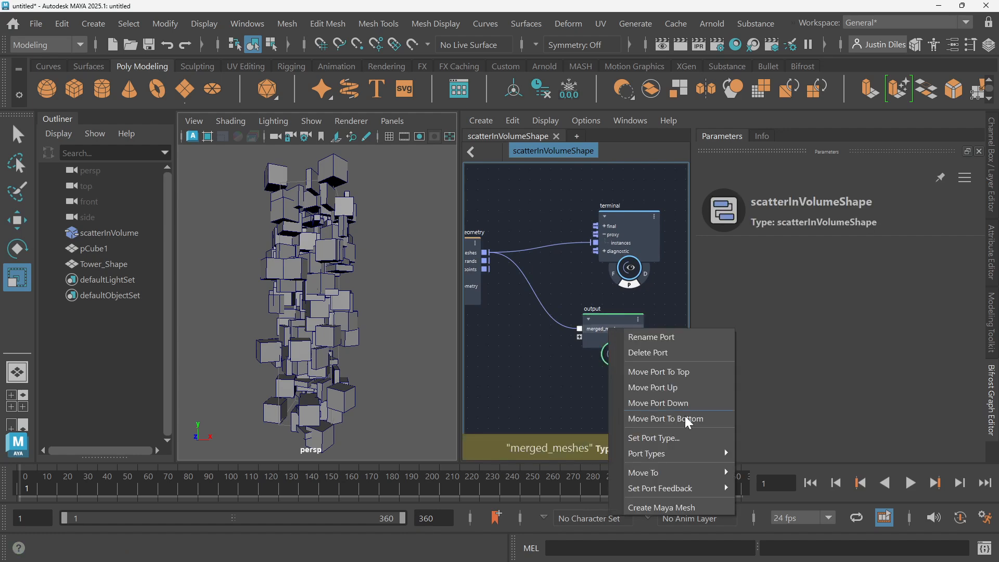
{"action": "left_click", "coordinate": [679, 508]}
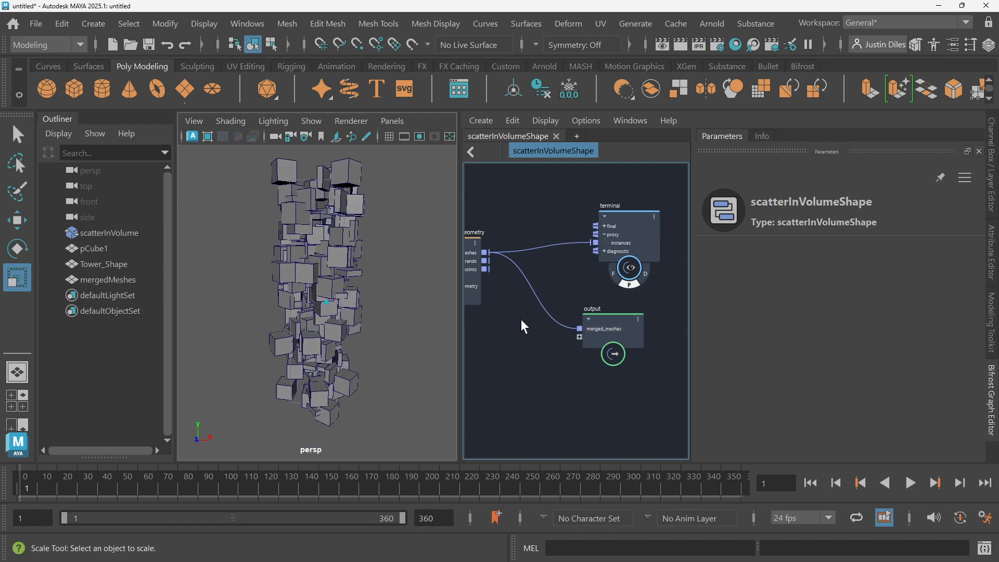
{"action": "right_click", "coordinate": [606, 331]}
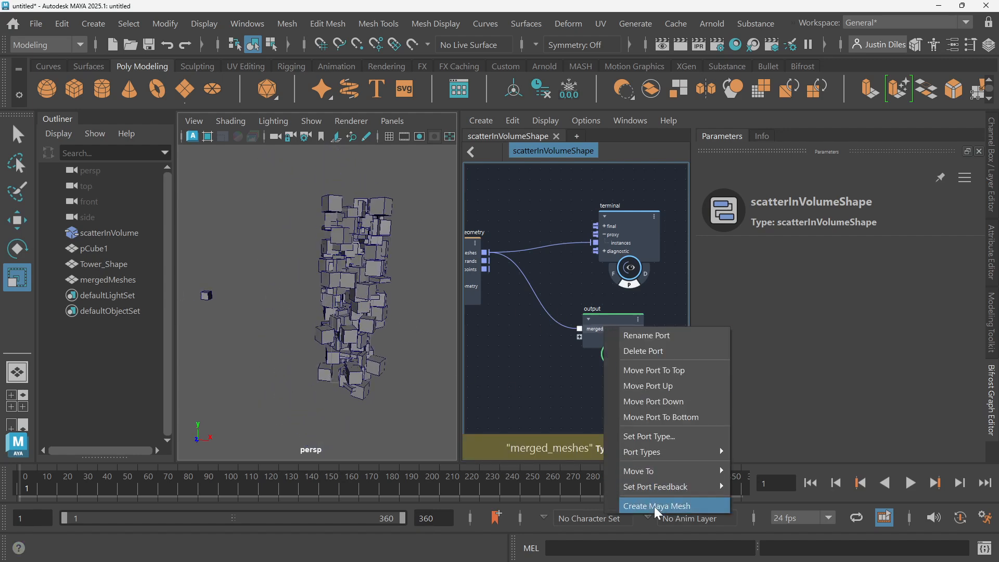
{"action": "left_click", "coordinate": [538, 375]}
- Center the pivot of mergedMeshes and move it along X to stand beside the Bifrost tower
{"action": "left_click", "coordinate": [132, 280]}
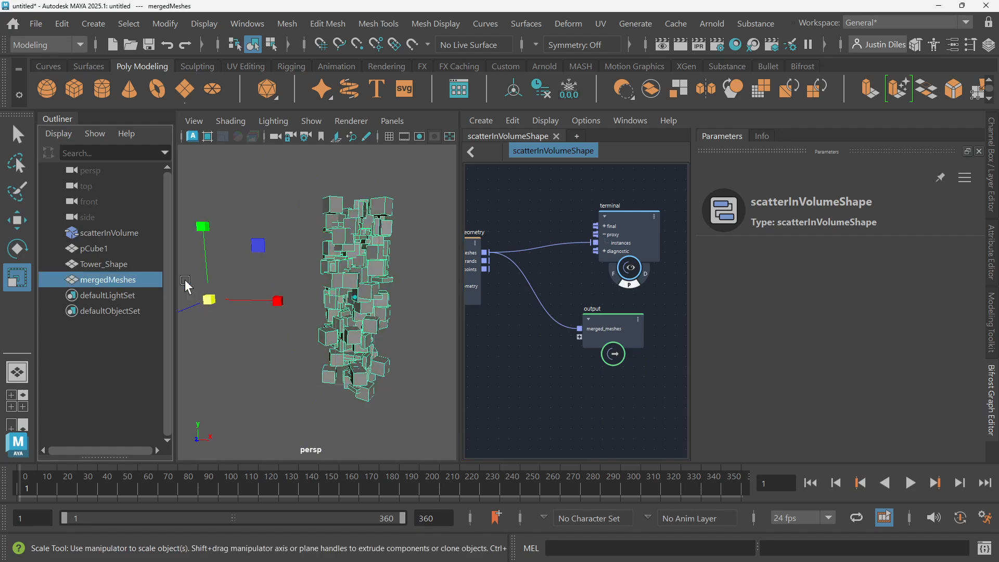
{"action": "middle_click_drag", "start_coordinate": [186, 279], "coordinate": [221, 285], "text": "alt"}
{"action": "scroll", "coordinate": [316, 232], "scroll_direction": "down", "scroll_amount": 2}
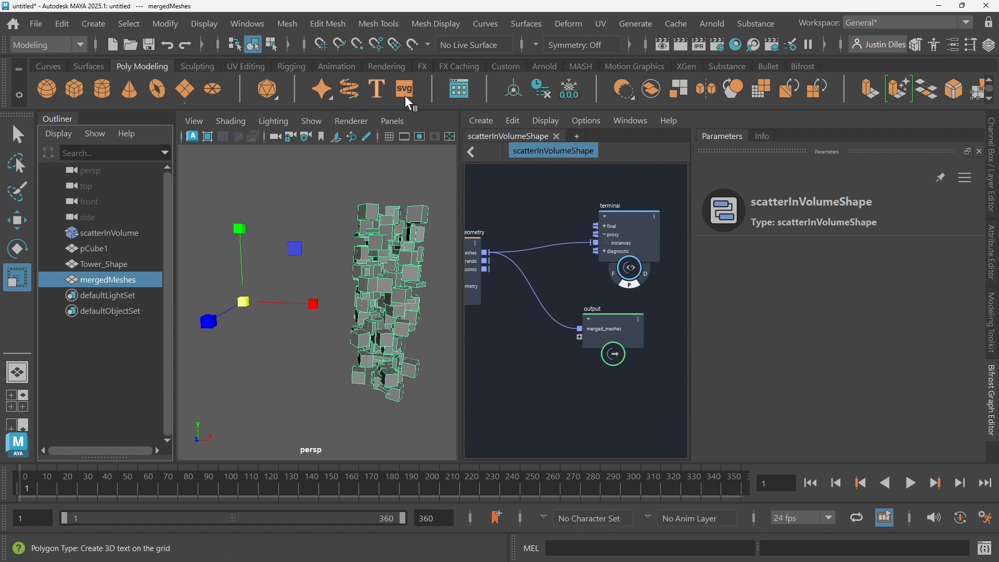
{"action": "left_click", "coordinate": [513, 89]}
{"action": "key", "text": "w"}
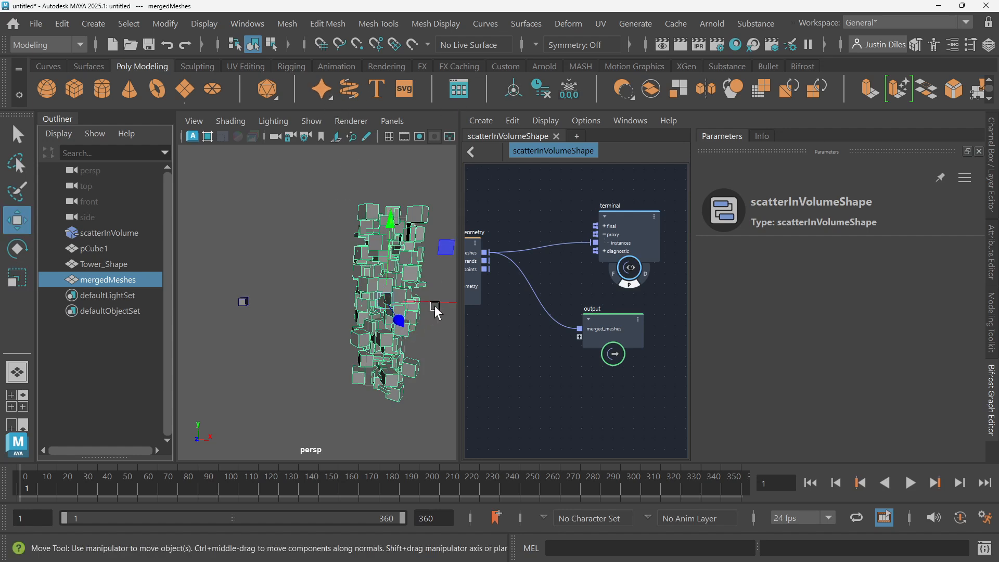
{"action": "left_click_drag", "start_coordinate": [437, 312], "coordinate": [339, 308]}
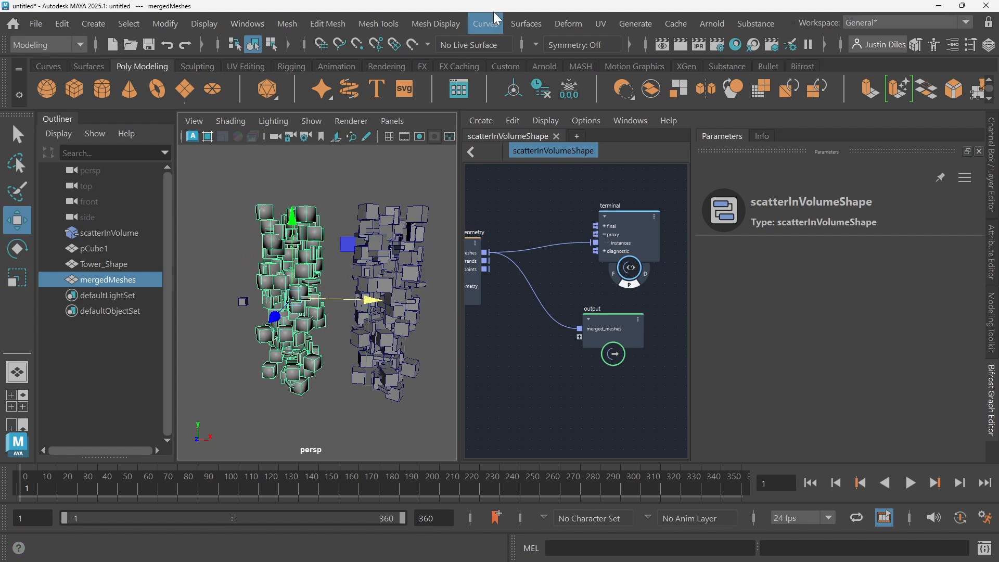
- Harden the edges of mergedMeshes and clear the selection
{"action": "left_click", "coordinate": [438, 25]}
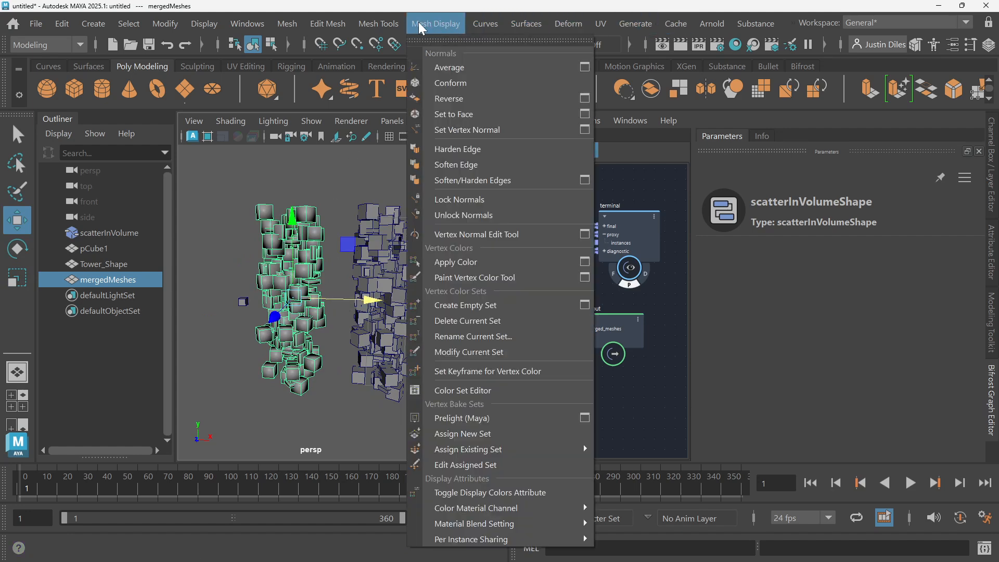
{"action": "left_click", "coordinate": [459, 150]}
{"action": "left_click", "coordinate": [344, 196]}
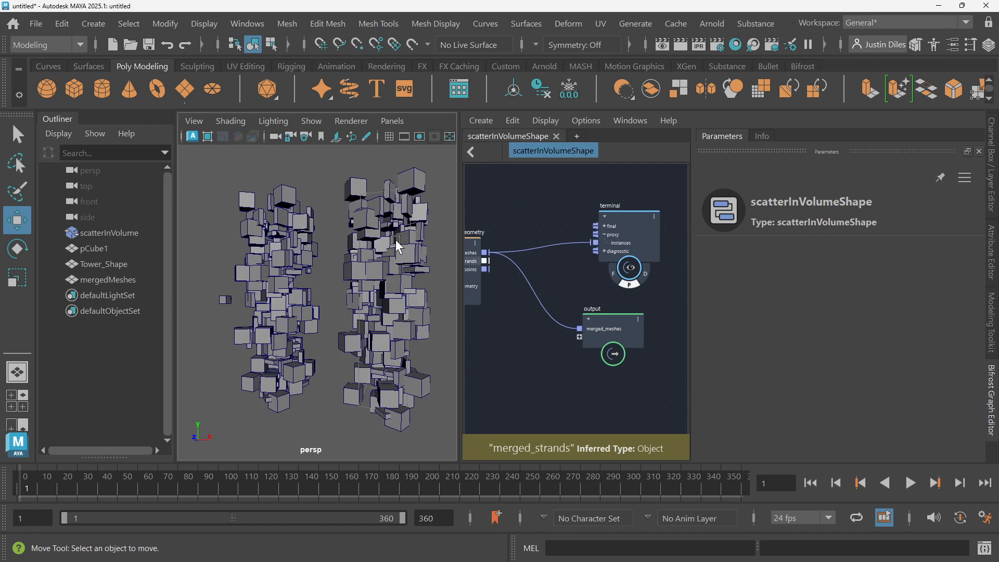
- Set the value node feeding scale_points' scale to 1.999
{"action": "middle_click_drag", "start_coordinate": [487, 206], "coordinate": [662, 202], "text": "alt"}
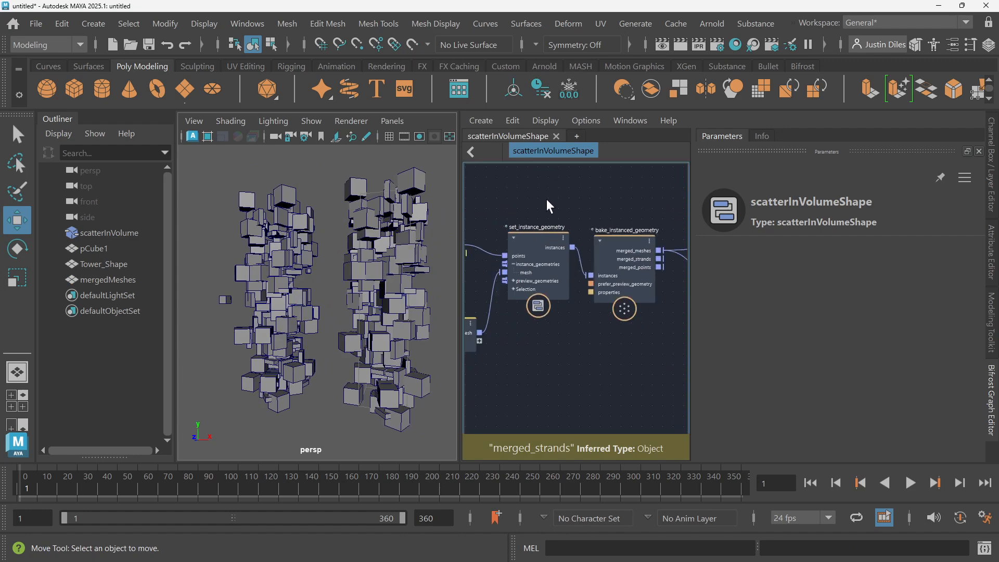
{"action": "middle_click_drag", "start_coordinate": [547, 201], "coordinate": [651, 195], "text": "alt"}
{"action": "middle_click_drag", "start_coordinate": [501, 301], "coordinate": [691, 320], "text": "alt"}
{"action": "mouse_move", "coordinate": [640, 298]}
{"action": "middle_mouse_down", "text": "alt"}
{"action": "mouse_move", "coordinate": [669, 328]}
{"action": "mouse_move", "coordinate": [732, 353]}
{"action": "middle_mouse_up", "text": "alt"}
{"action": "mouse_move", "coordinate": [613, 306]}
{"action": "middle_mouse_down", "text": "alt"}
{"action": "mouse_move", "coordinate": [578, 327]}
{"action": "mouse_move", "coordinate": [579, 314]}
{"action": "middle_mouse_up", "text": "alt"}
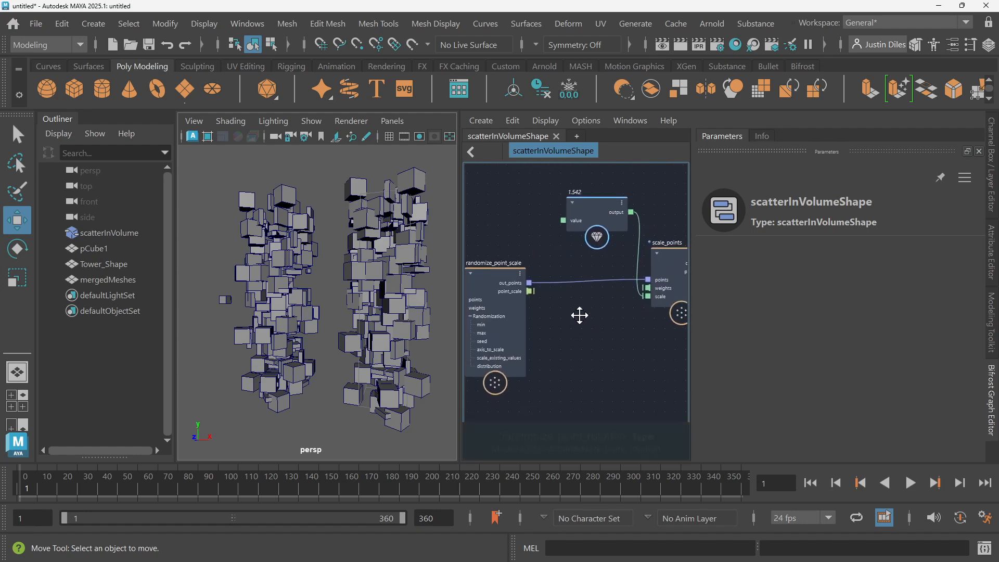
{"action": "left_click", "coordinate": [598, 208]}
{"action": "left_click_drag", "start_coordinate": [814, 295], "coordinate": [840, 295]}
{"action": "left_click_drag", "start_coordinate": [345, 267], "coordinate": [296, 251], "text": "alt"}
- Delete the construction history of mergedMeshes and freeze its transformations
{"action": "left_click", "coordinate": [108, 279]}
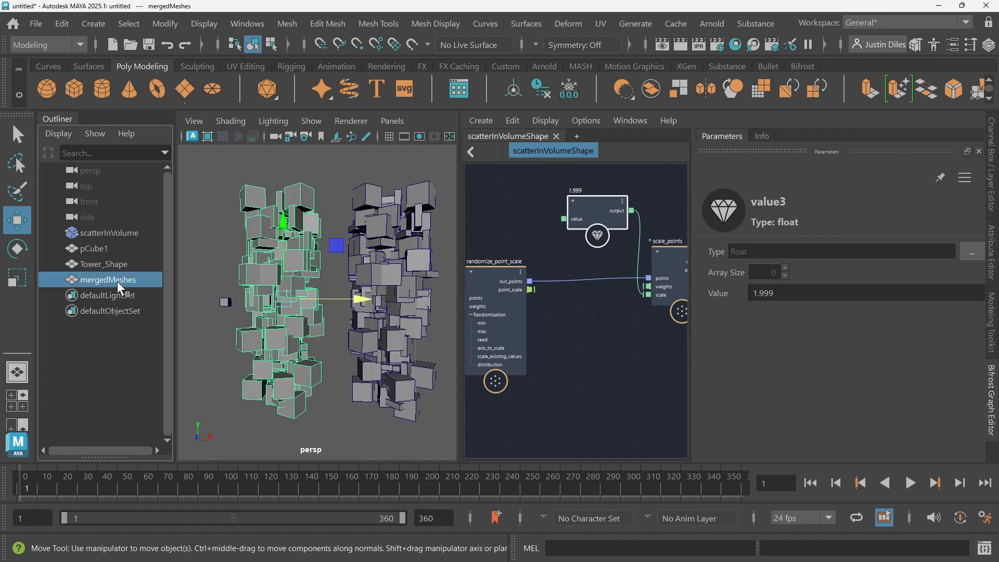
{"action": "left_click", "coordinate": [535, 99]}
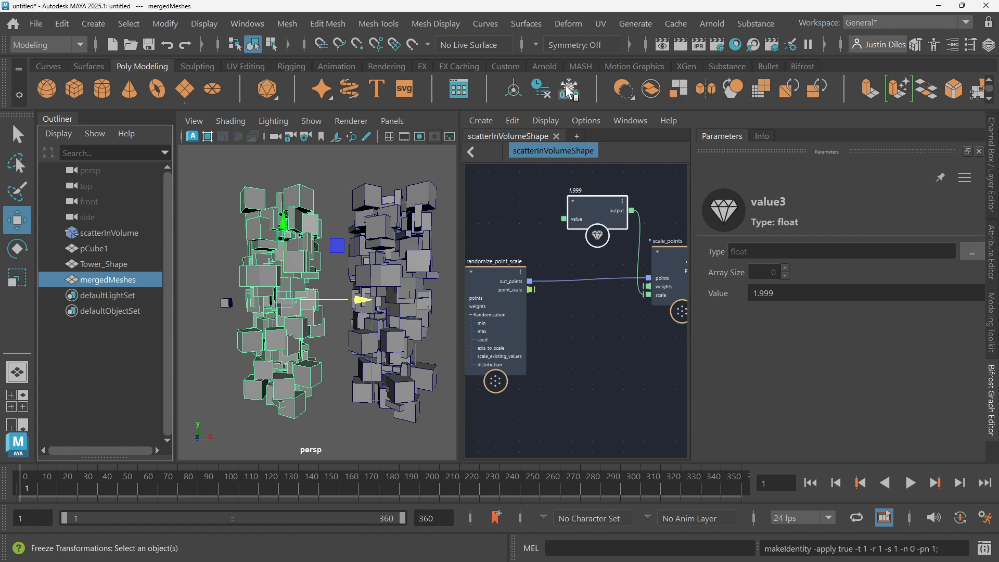
{"action": "left_click", "coordinate": [537, 95]}
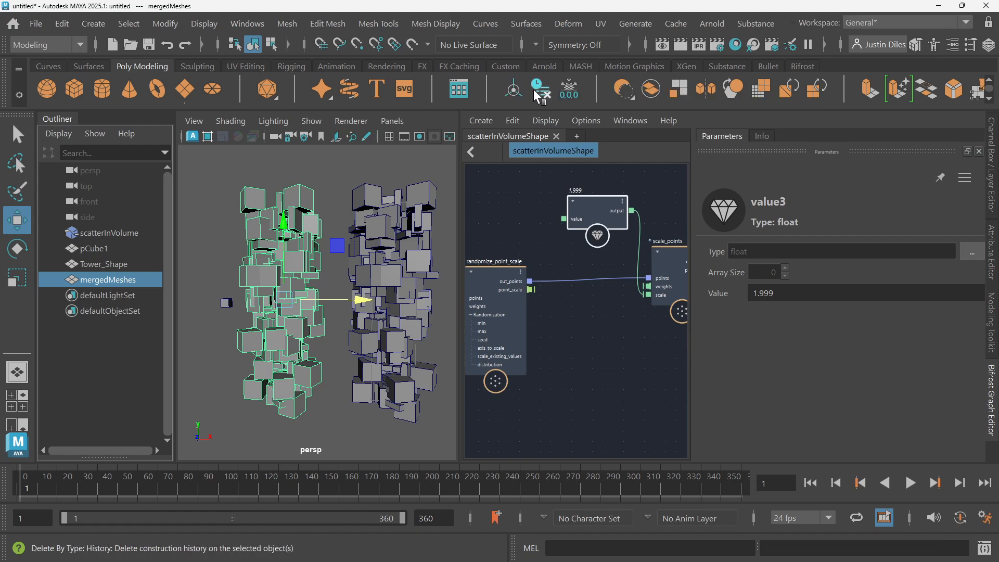
{"action": "left_click", "coordinate": [569, 90]}
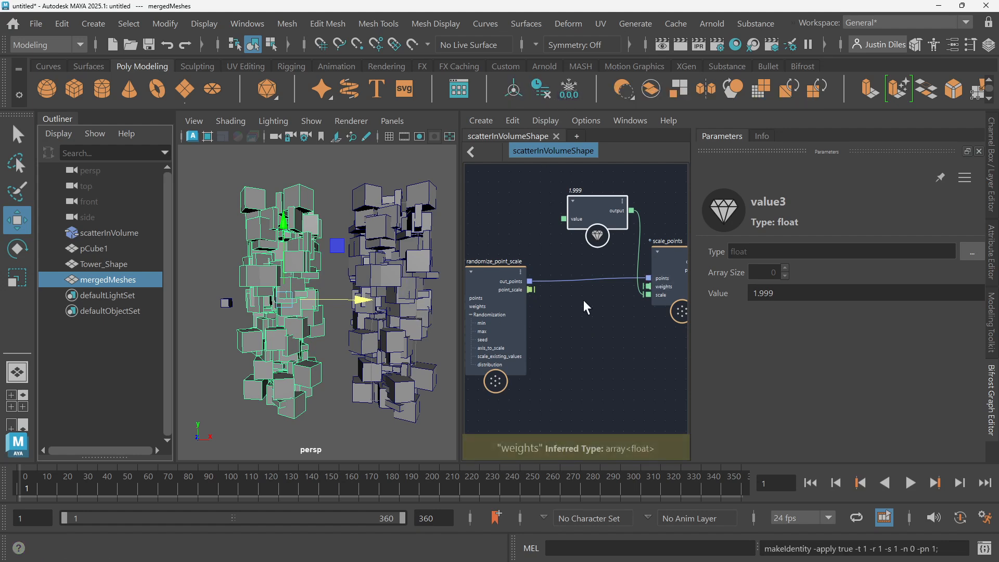
- Try raising the value node feeding scale_points' scale to about 2.112, and undo the change
{"action": "left_click_drag", "start_coordinate": [794, 291], "coordinate": [804, 292]}
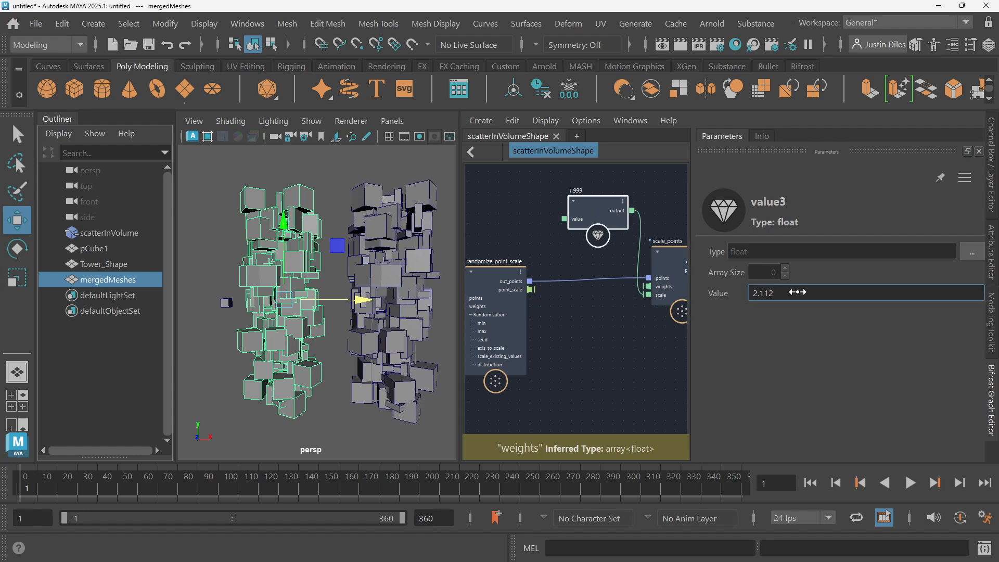
{"action": "key", "text": "ctrl+z"}
{"action": "left_click", "coordinate": [594, 345]}
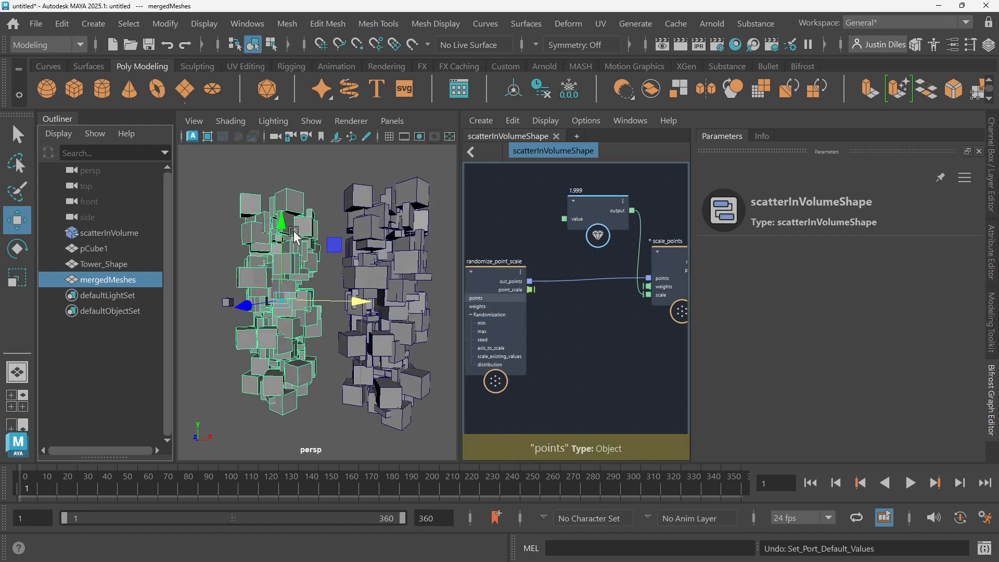
- Activate the Select tool and examine mergedMeshes up close beside the Bifrost tower
{"action": "left_click", "coordinate": [21, 133]}
{"action": "left_click", "coordinate": [259, 164]}
{"action": "left_click", "coordinate": [285, 219]}
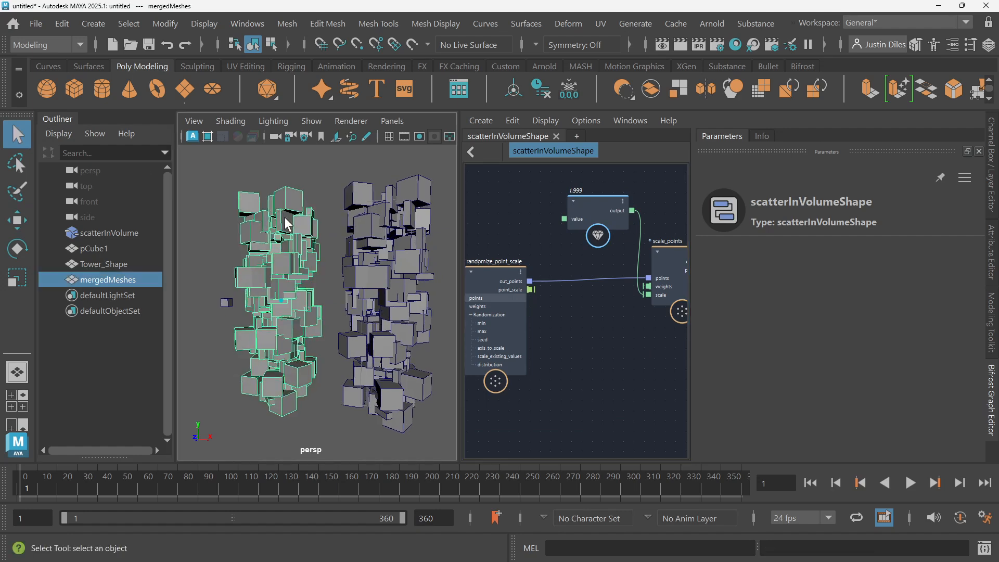
{"action": "scroll", "coordinate": [255, 310], "scroll_direction": "up", "scroll_amount": 4}
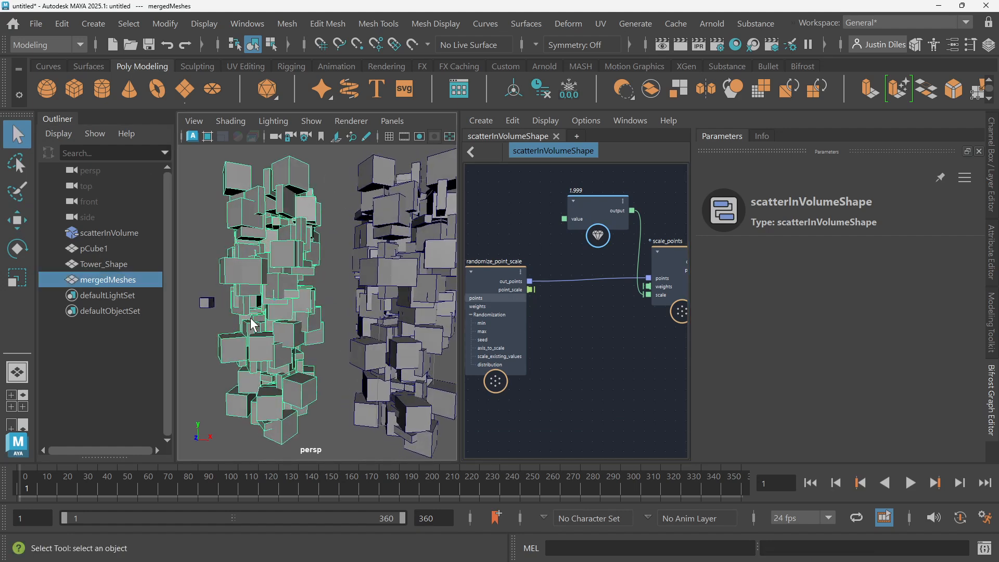
{"action": "scroll", "coordinate": [307, 293], "scroll_direction": "down", "scroll_amount": 4}
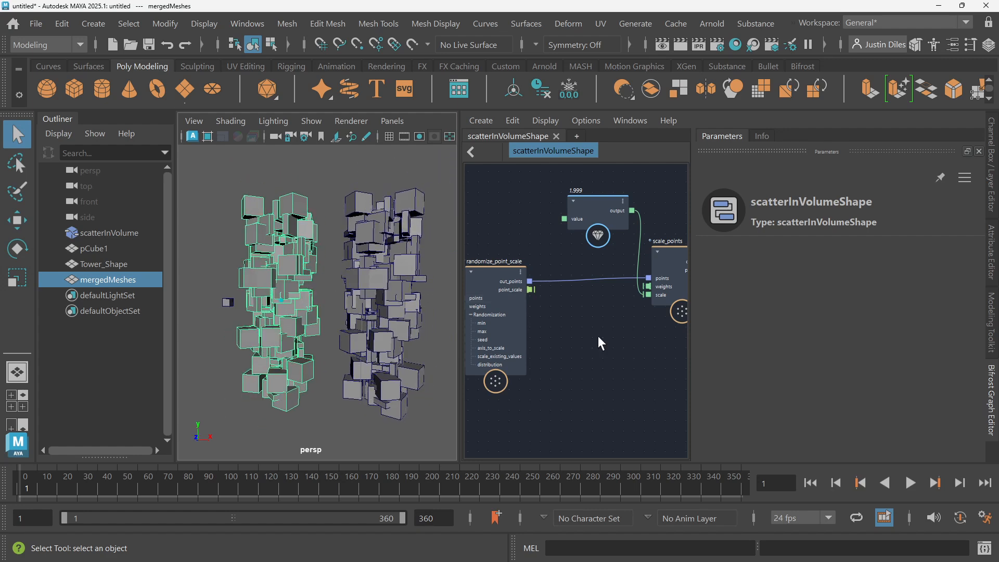
- Search the Bifrost node library for "scatt" to review the scatter nodes, without adding one to the graph
{"action": "scroll", "coordinate": [566, 328], "scroll_direction": "down", "scroll_amount": 3}
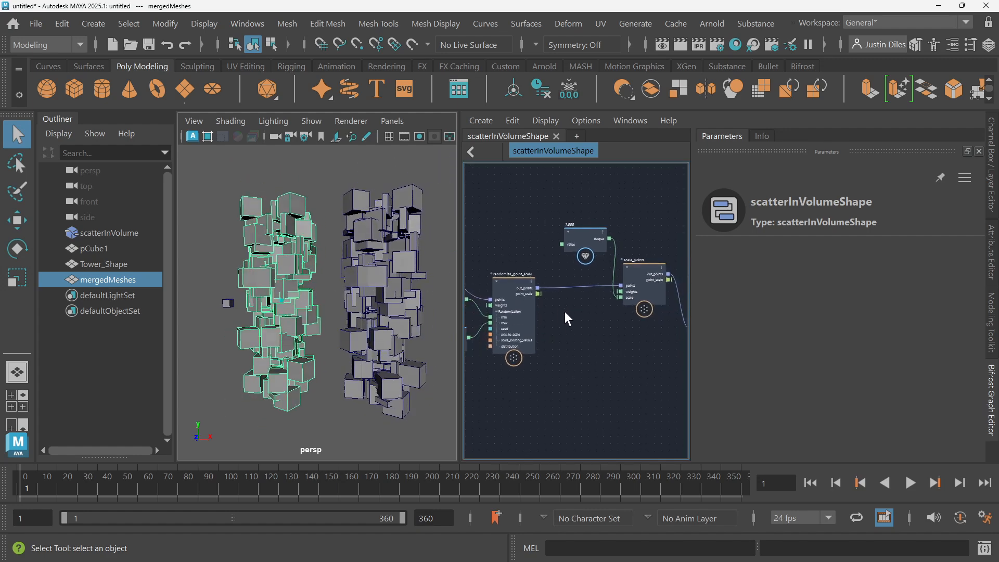
{"action": "scroll", "coordinate": [561, 320], "scroll_direction": "down", "scroll_amount": 1}
{"action": "scroll", "coordinate": [567, 321], "scroll_direction": "down", "scroll_amount": 3}
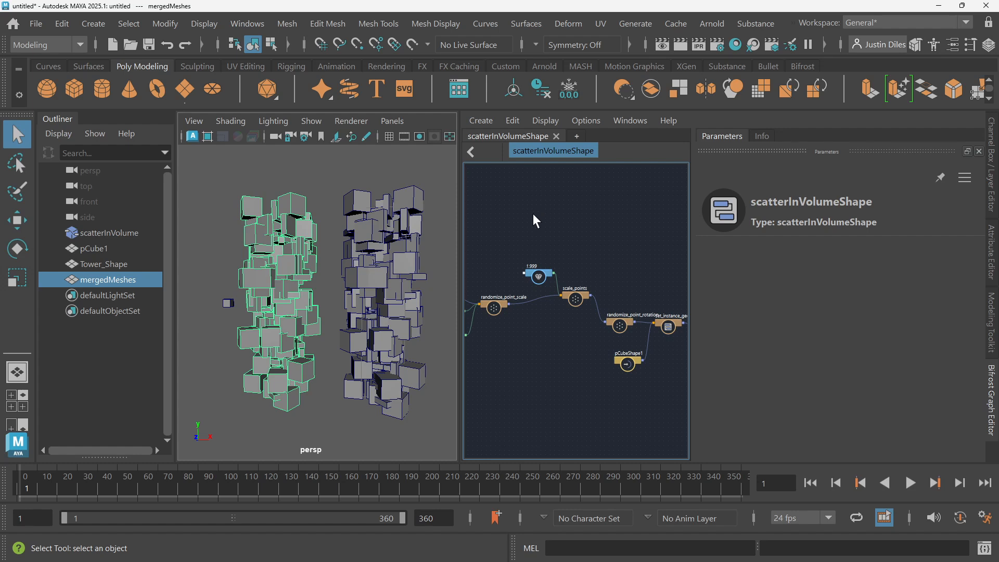
{"action": "key", "text": "Tab"}
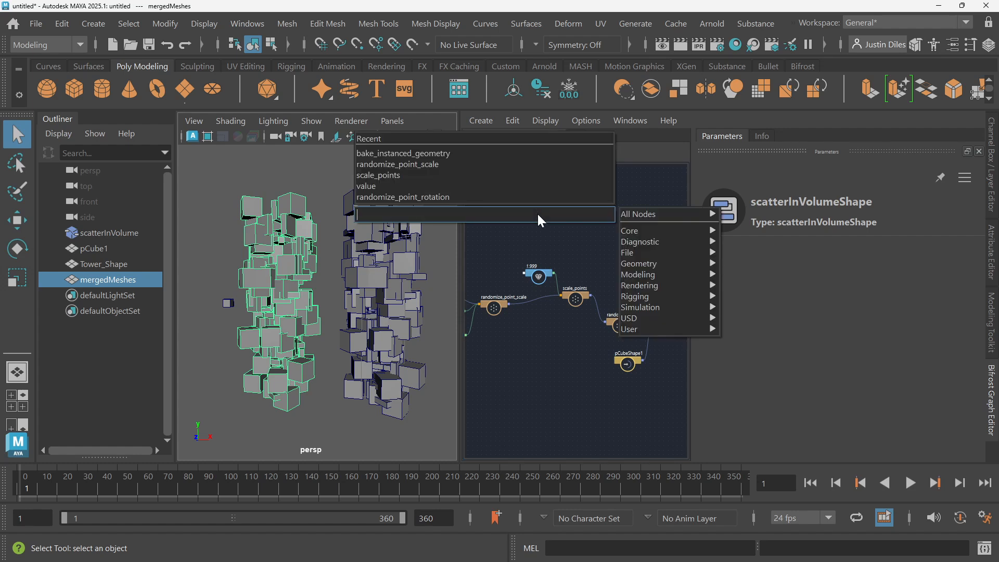
{"action": "type", "text": "scatt"}
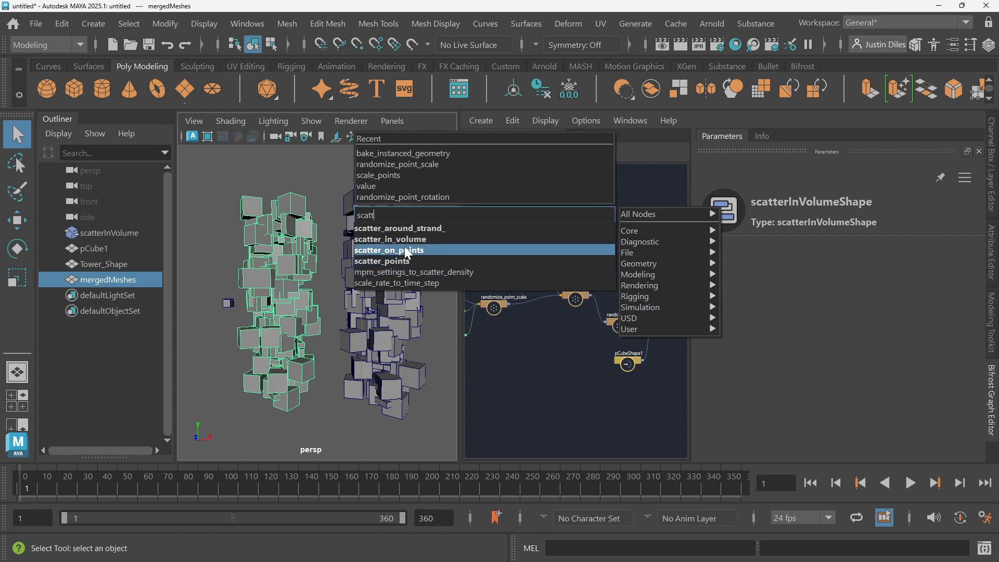
{"action": "left_click", "coordinate": [616, 204]}
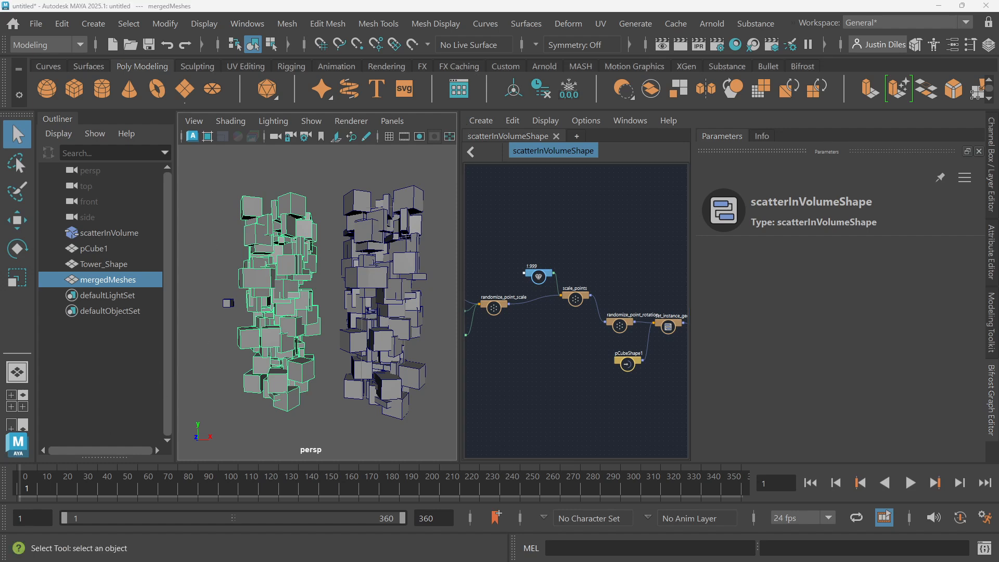
- Switch to File Explorer, examine the scatter compound files in C:\Users\Superuser\Autodesk\Bifrost\Compounds, and return to Maya's Bifrost graph
{"action": "key", "text": "alt+Tab"}
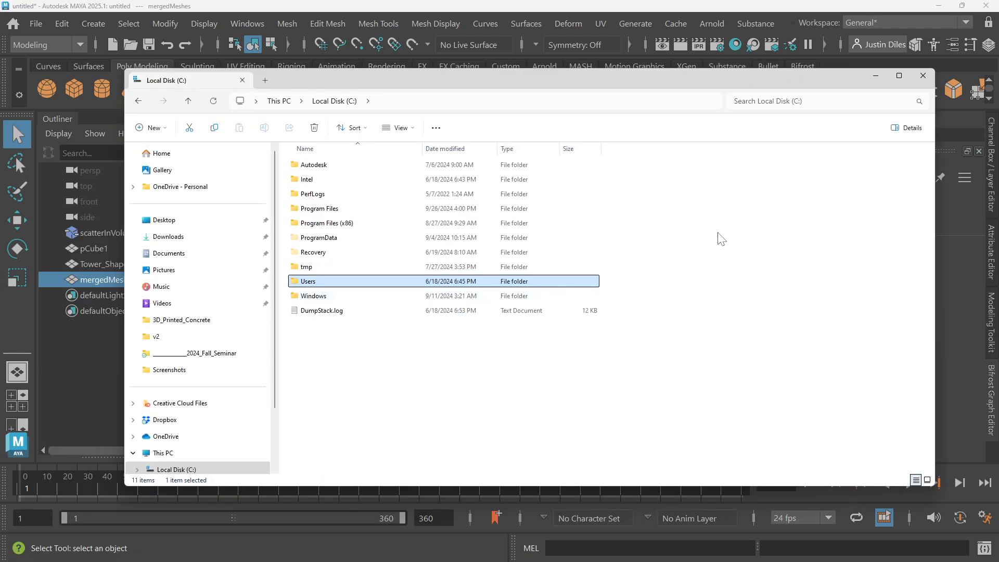
{"action": "double_click", "coordinate": [315, 283]}
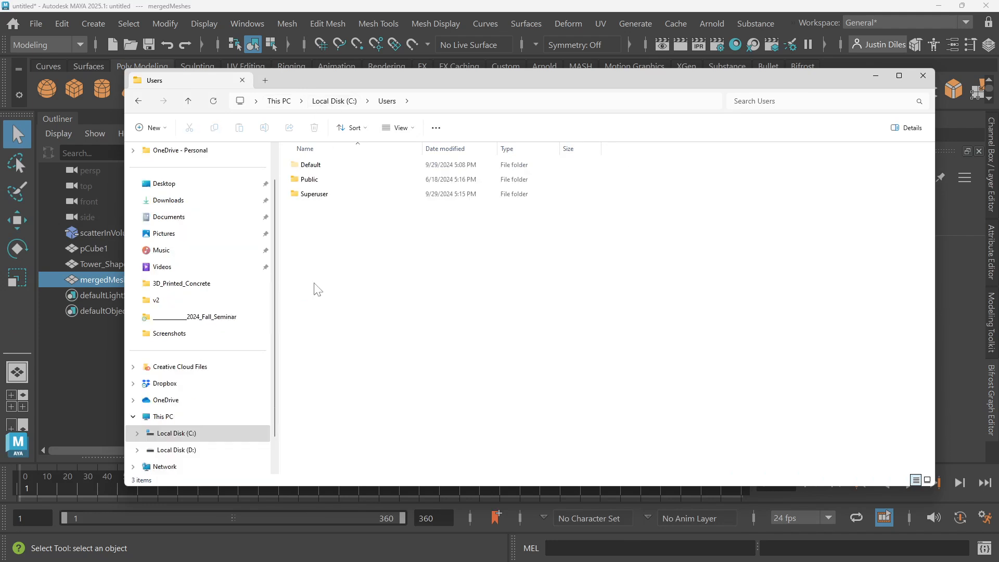
{"action": "double_click", "coordinate": [314, 195]}
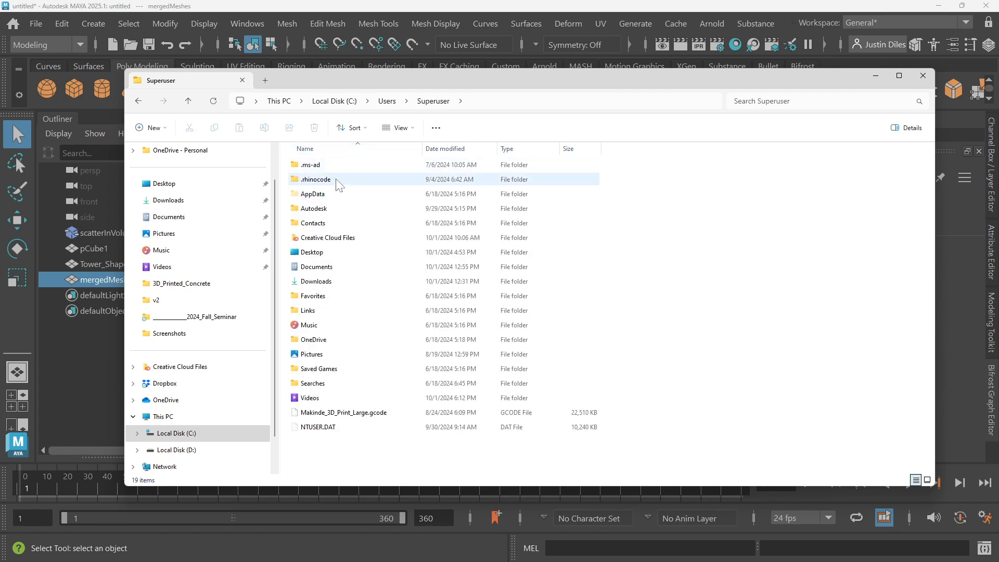
{"action": "left_click", "coordinate": [323, 209]}
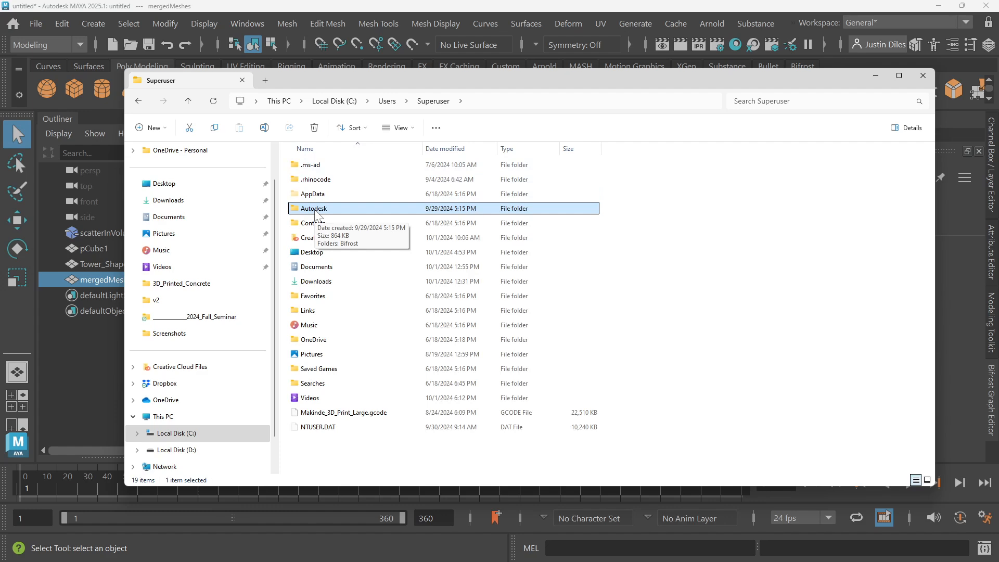
{"action": "double_click", "coordinate": [315, 211]}
{"action": "double_click", "coordinate": [323, 167]}
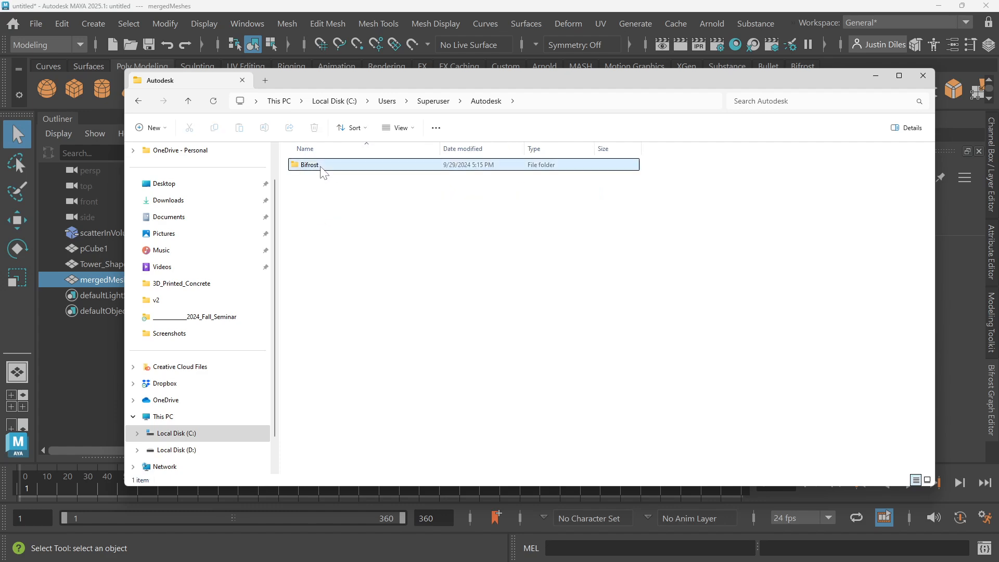
{"action": "double_click", "coordinate": [323, 167]}
{"action": "left_click", "coordinate": [323, 165]}
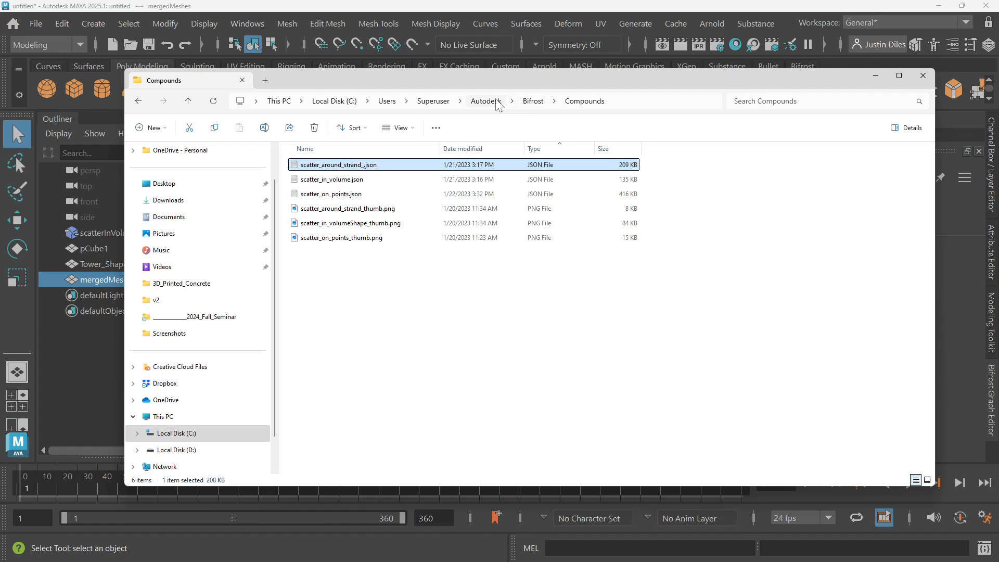
{"action": "left_click", "coordinate": [922, 75]}
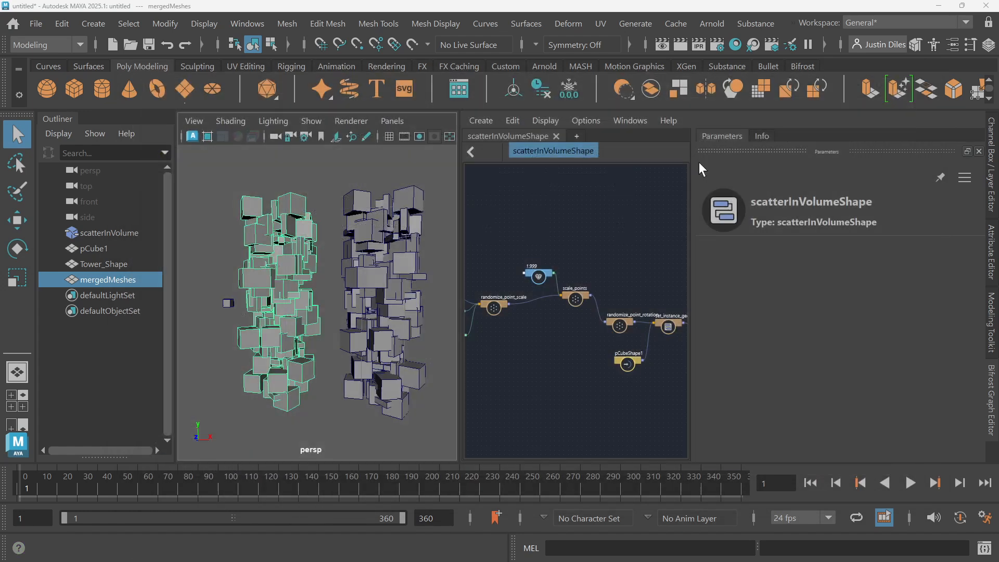
{"action": "left_click", "coordinate": [545, 236]}
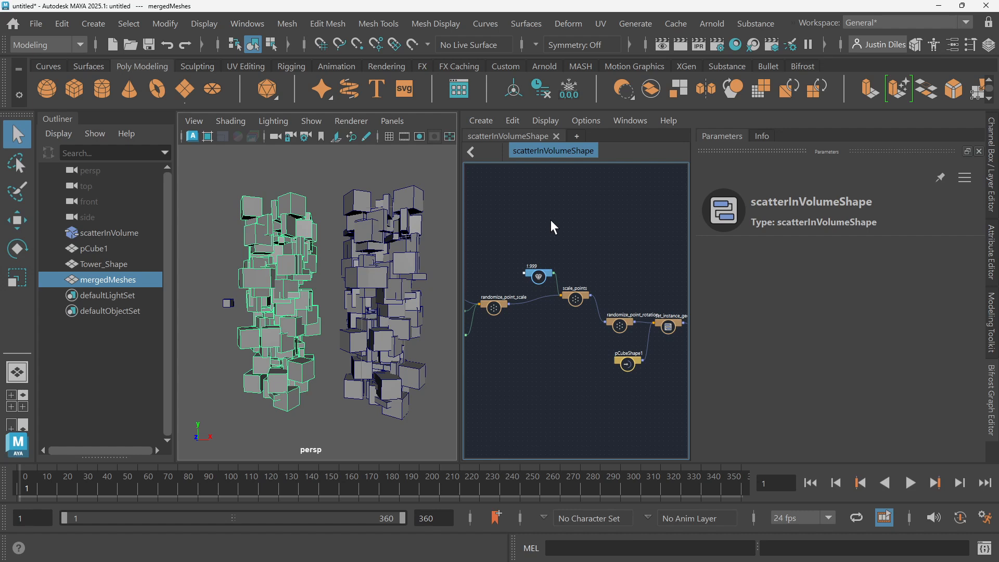